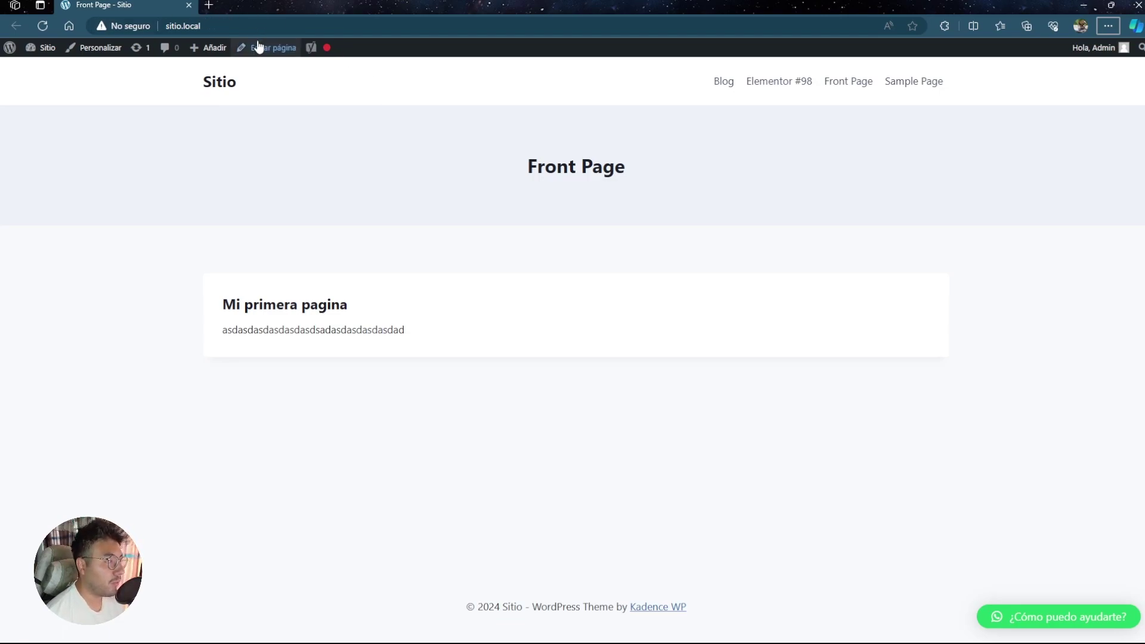
- Append /wp-admin to the sitio.local address in the Edge address bar
click(232, 23)
double_click(232, 24)
click(232, 24)
text(/)
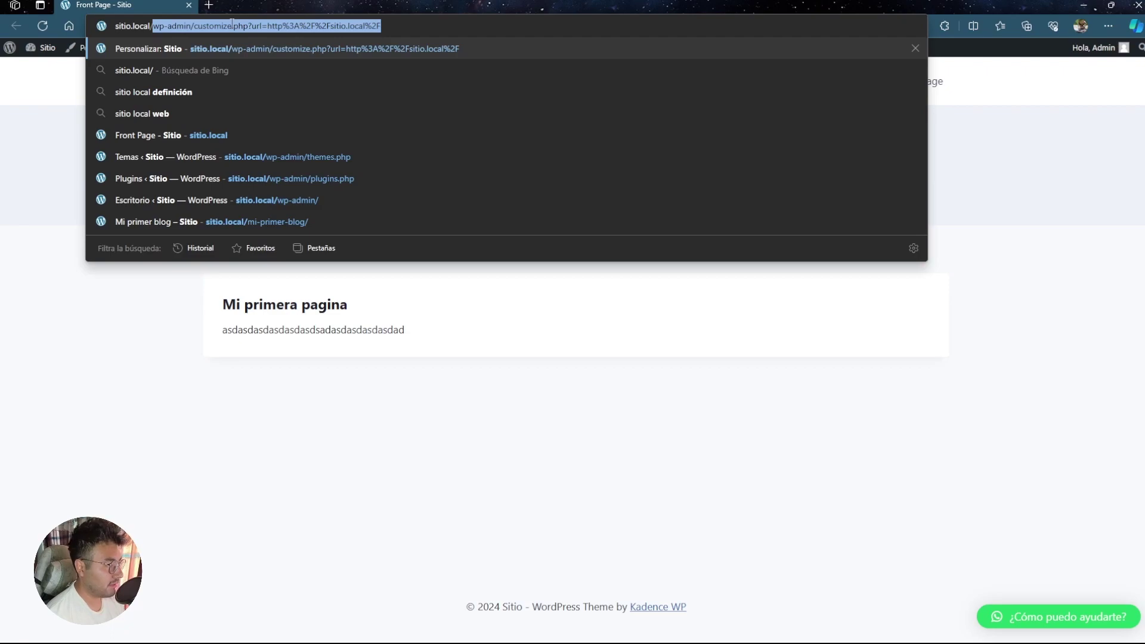
text(wp)
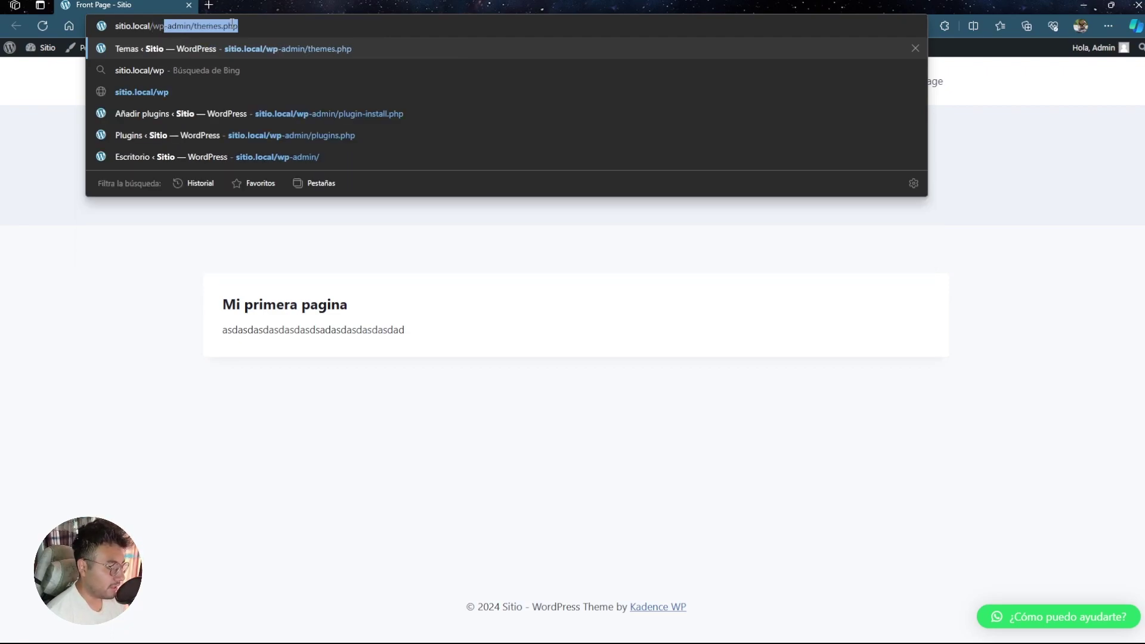
text(-)
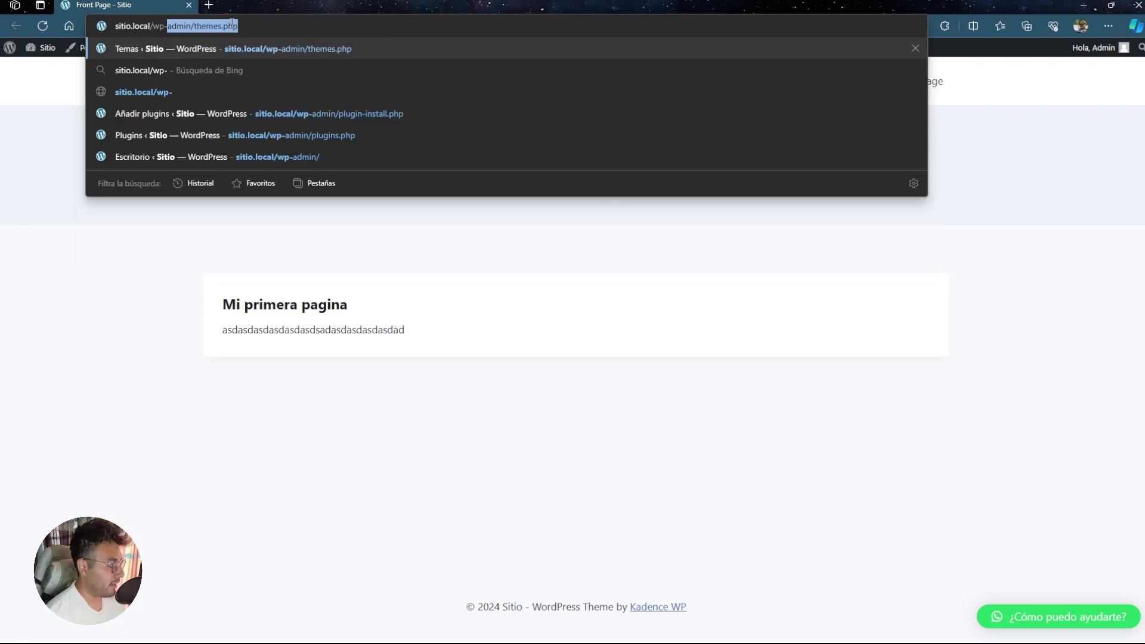
text(admin)
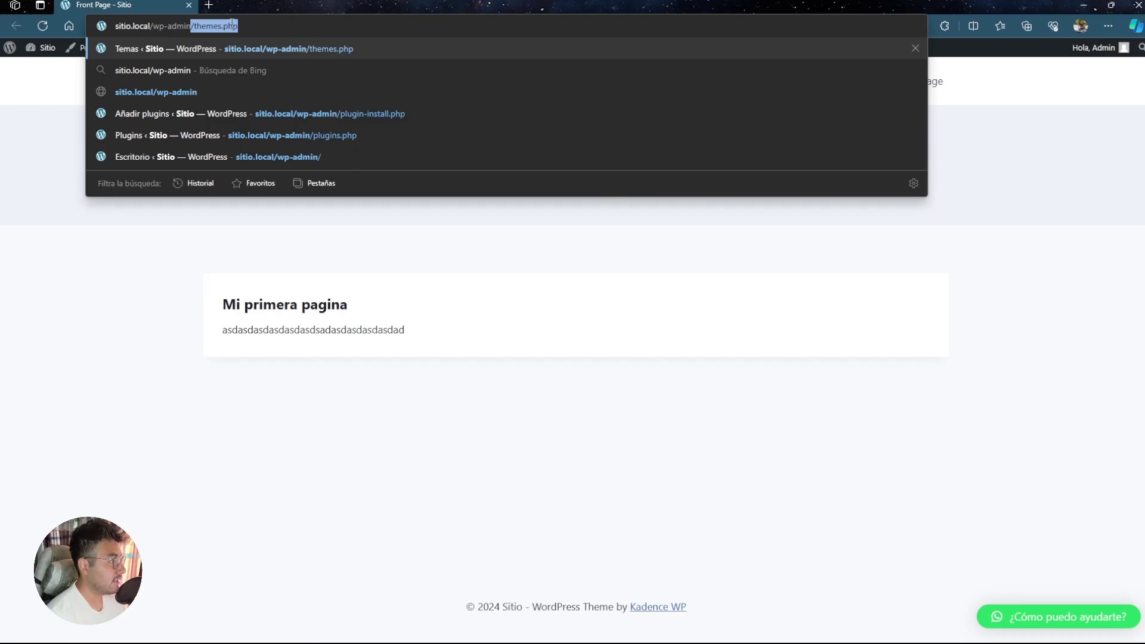
- Load the wp-admin dashboard and log out via Hola, Admin > Cerrar sesión
click(194, 92)
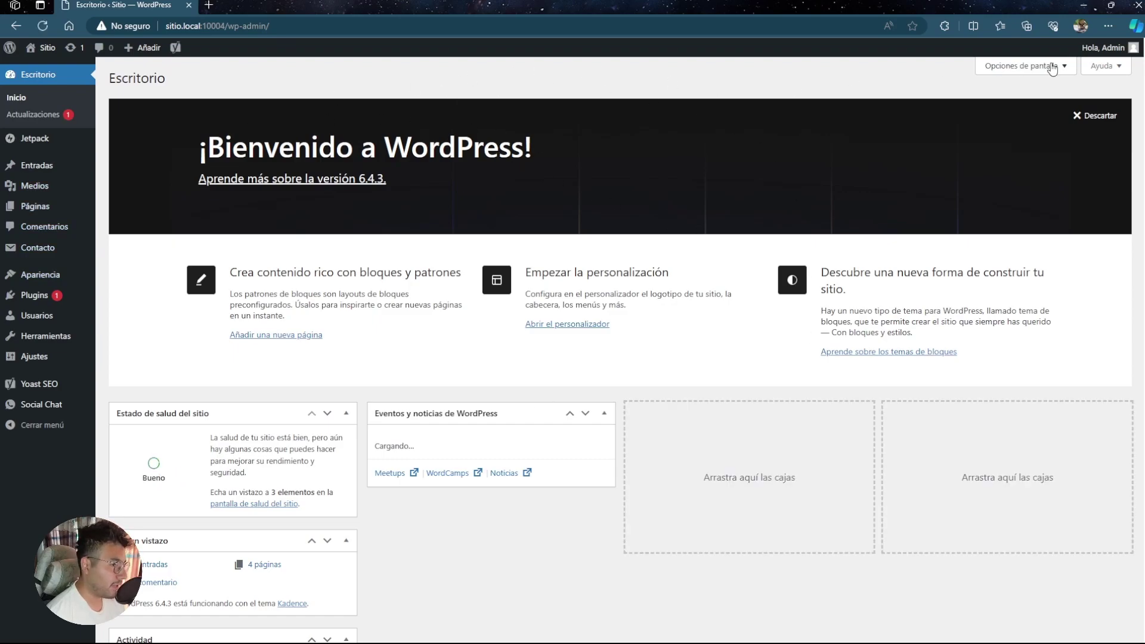
mouse_move(1106, 48)
click(1069, 113)
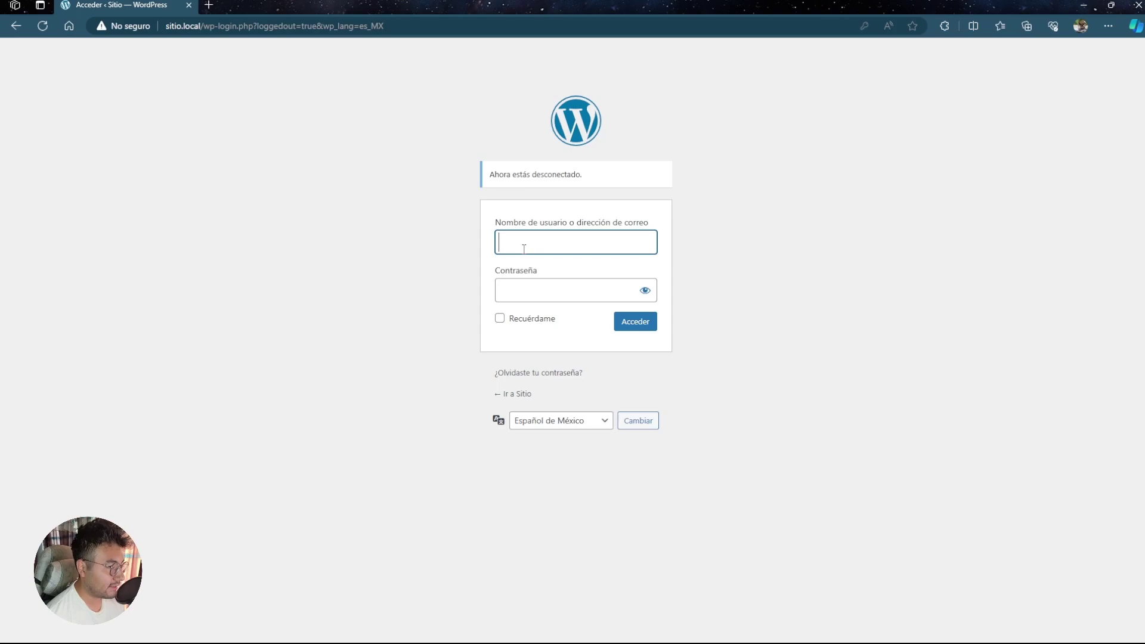
- Log back in with the saved credentials and open Visitar sitio in a new tab
click(500, 319)
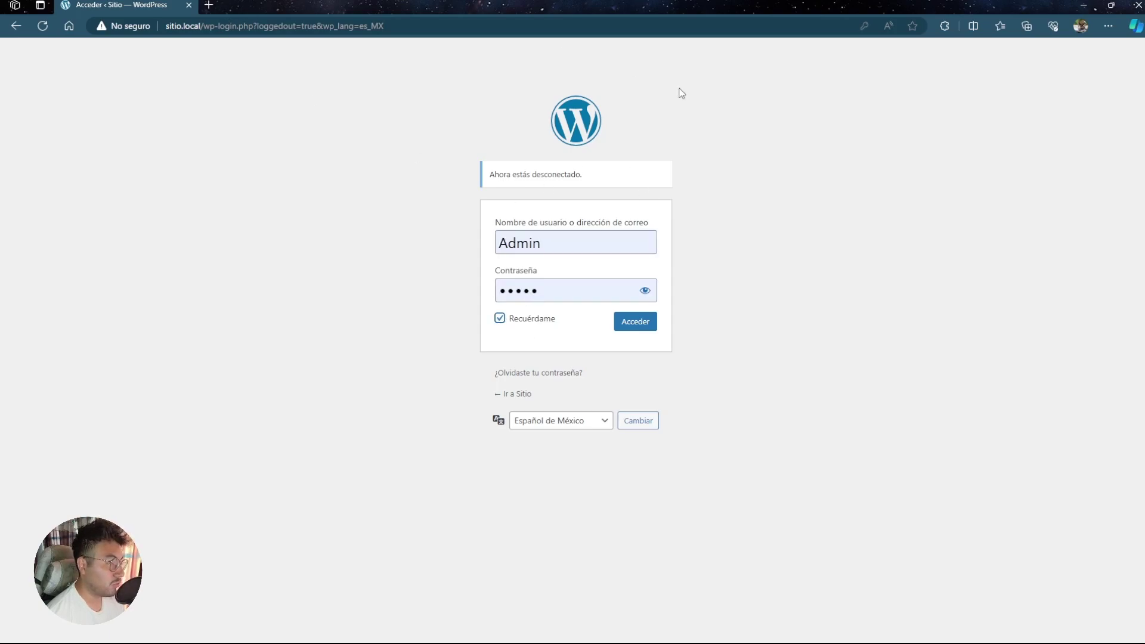
click(632, 323)
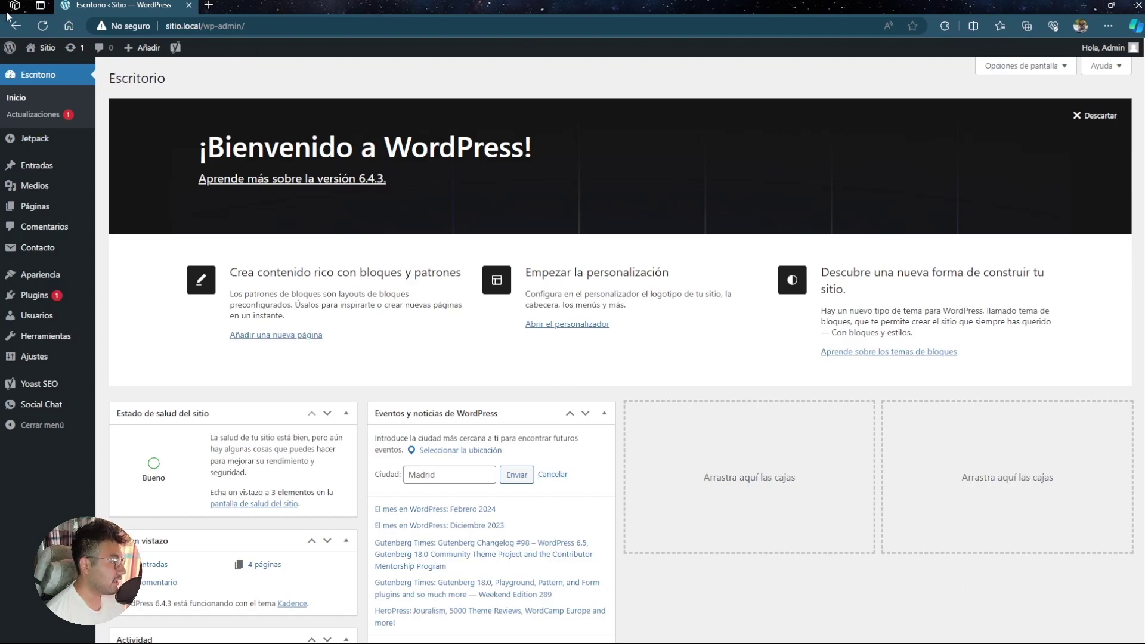
mouse_move(43, 49)
click(47, 69)
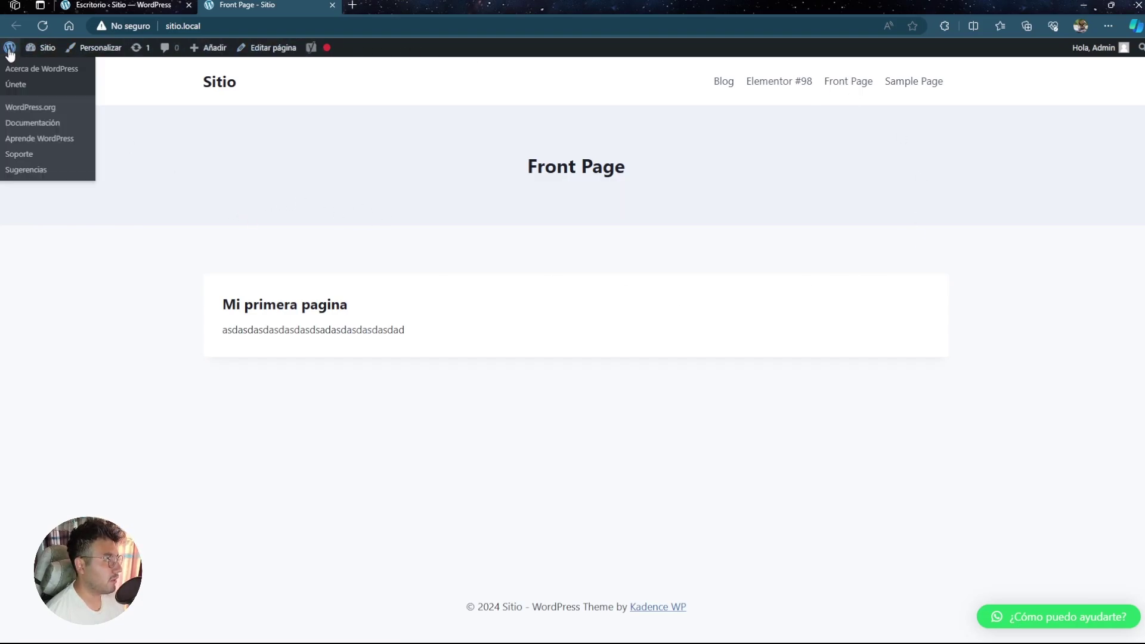
- Open the About WordPress page from the WordPress logo menu in the admin bar
click(9, 53)
click(188, 4)
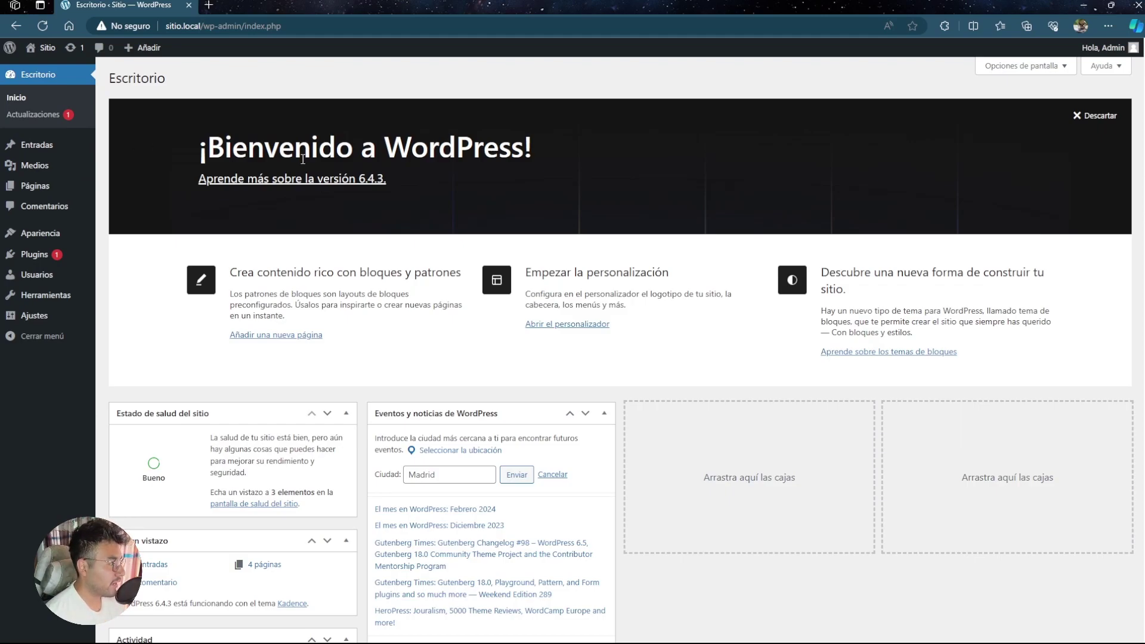
drag(187, 86, 112, 71)
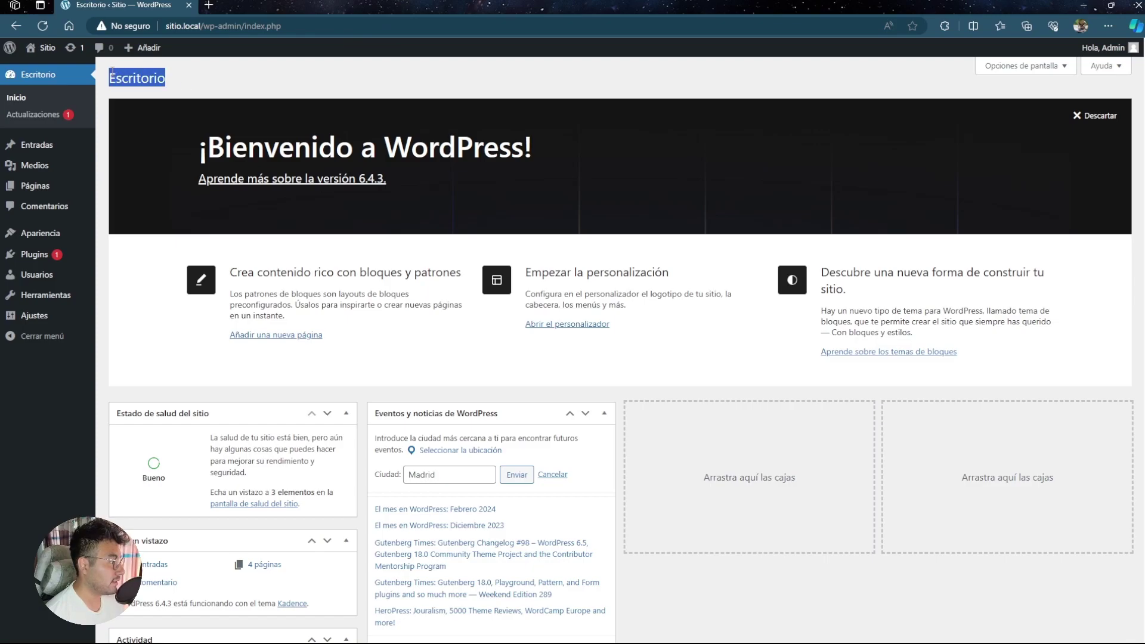
scroll(514, 223, down, 5)
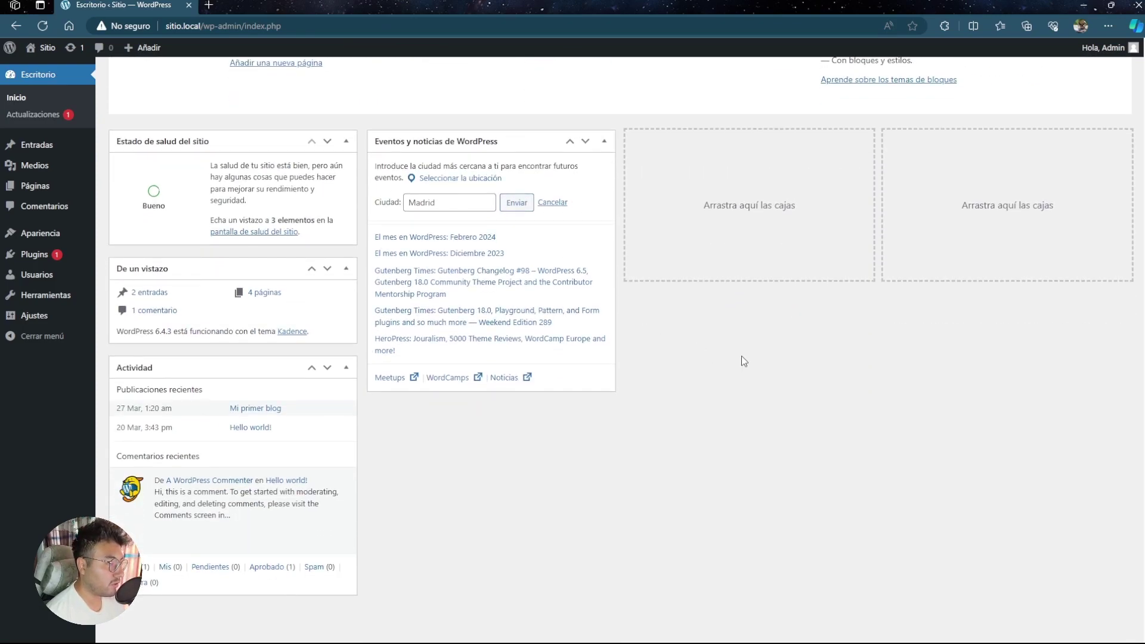
scroll(511, 235, up, 5)
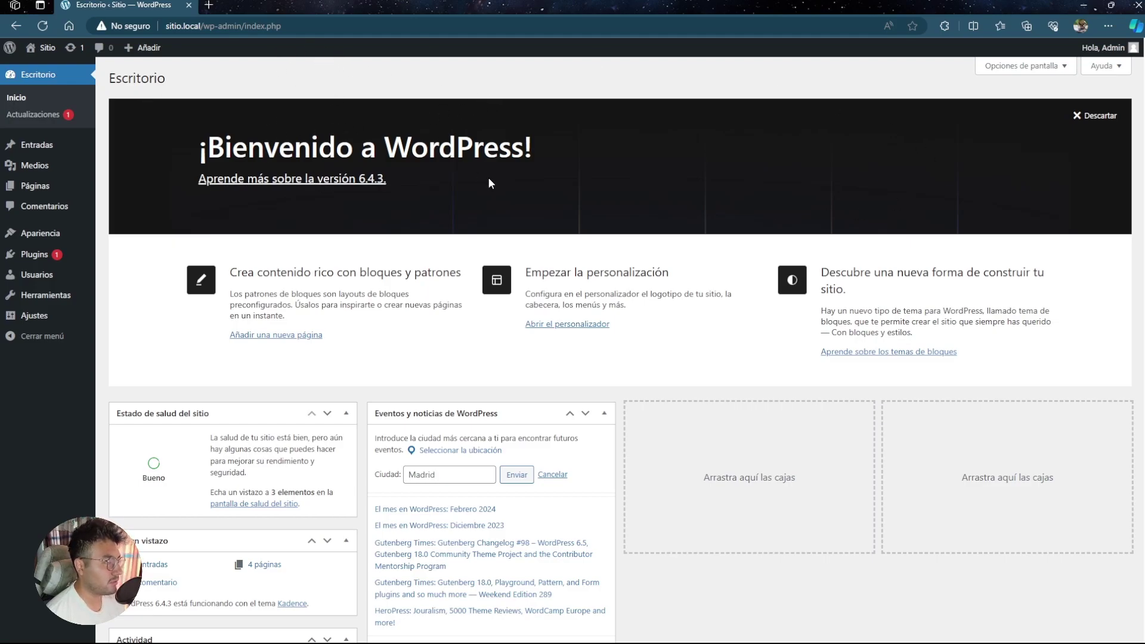
drag(193, 141, 311, 212)
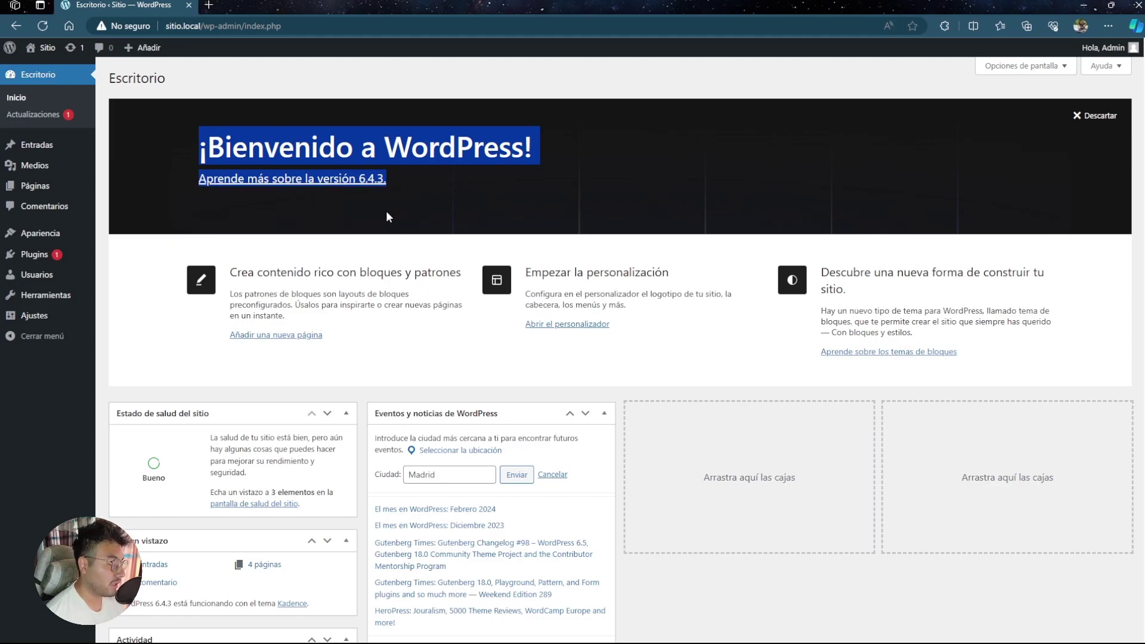
click(261, 289)
scroll(261, 289, down, 3)
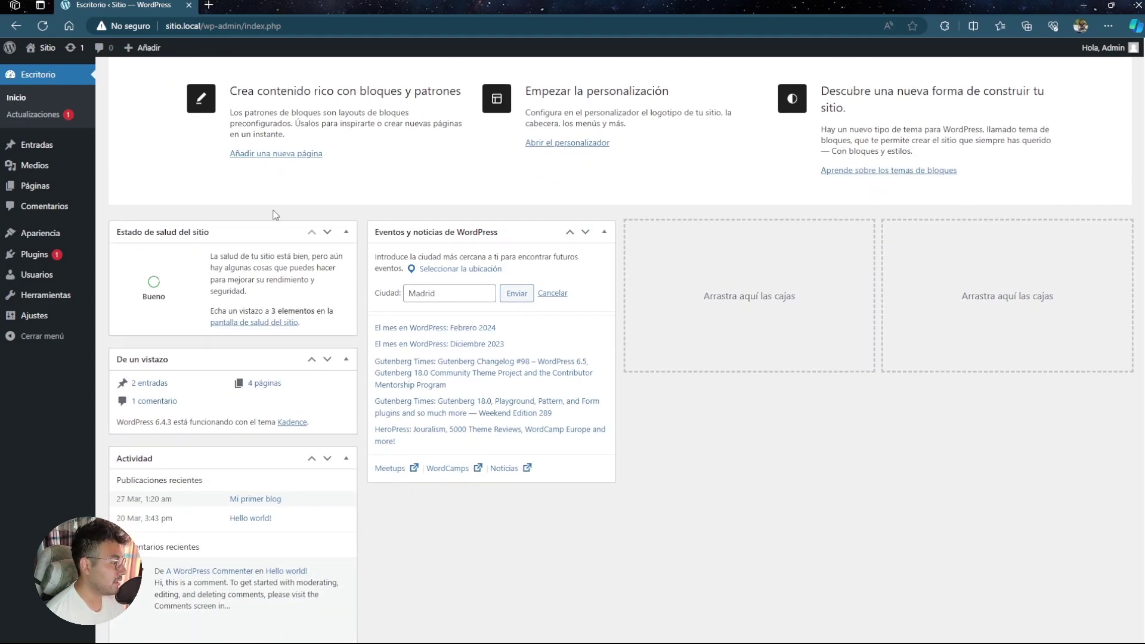
scroll(324, 241, up, 1)
scroll(324, 241, down, 3)
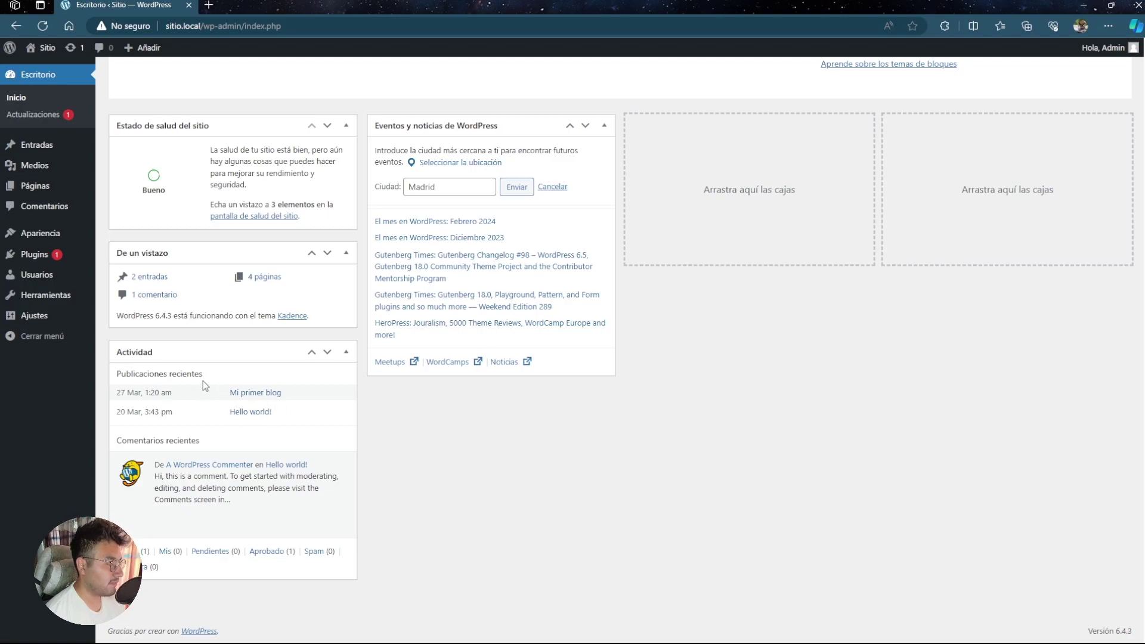
mouse_move(205, 461)
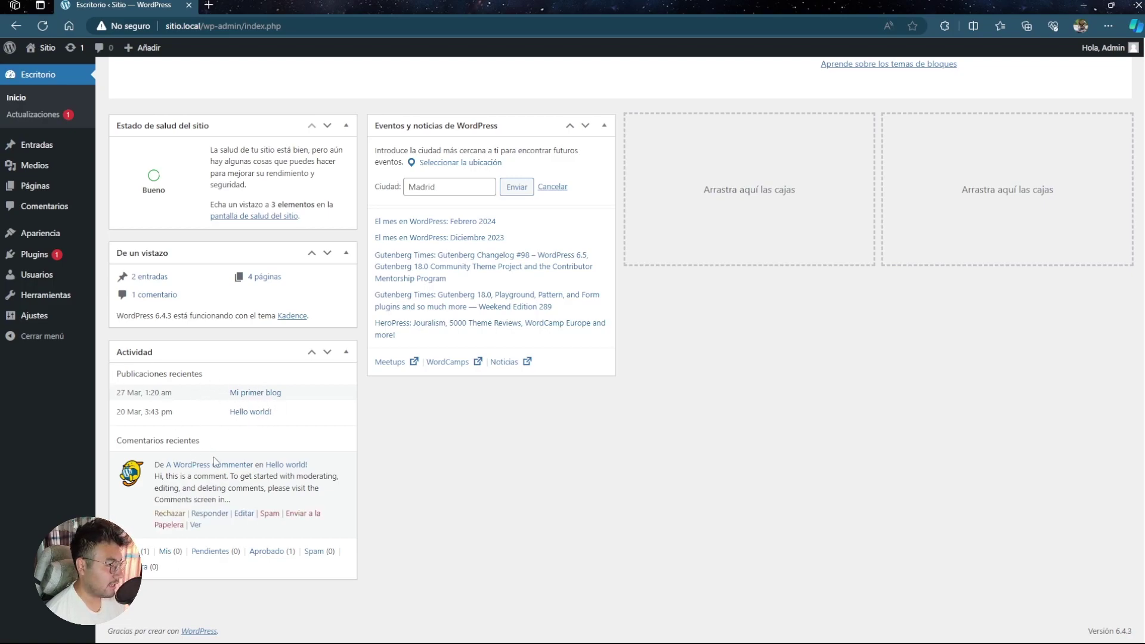
scroll(340, 470, up, 2)
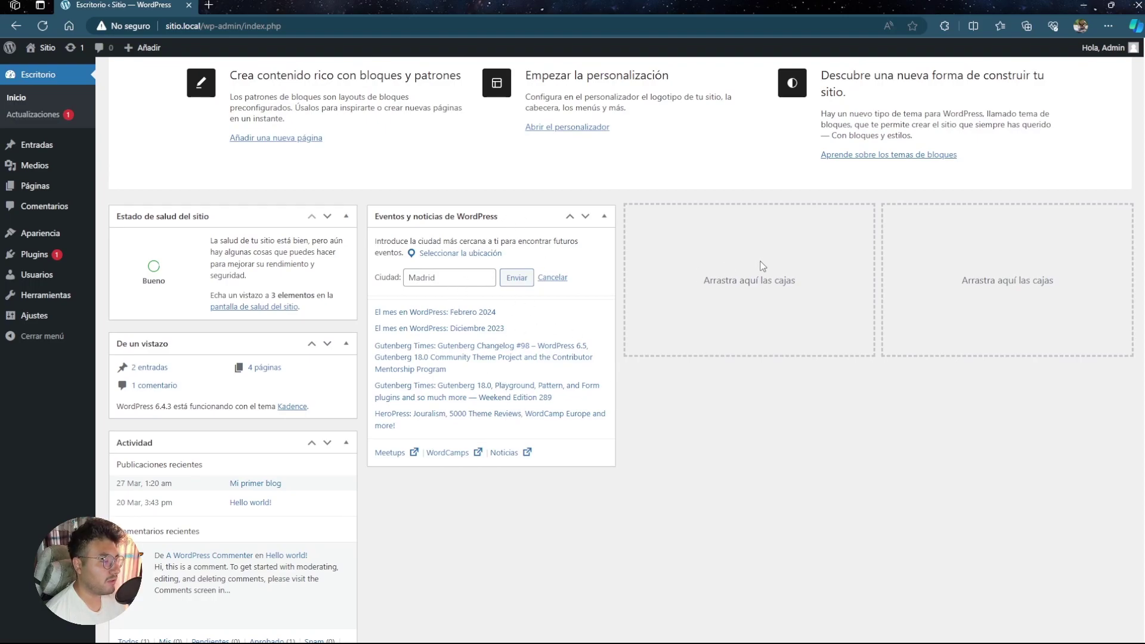
scroll(766, 287, up, 3)
scroll(954, 465, down, 3)
scroll(901, 459, up, 3)
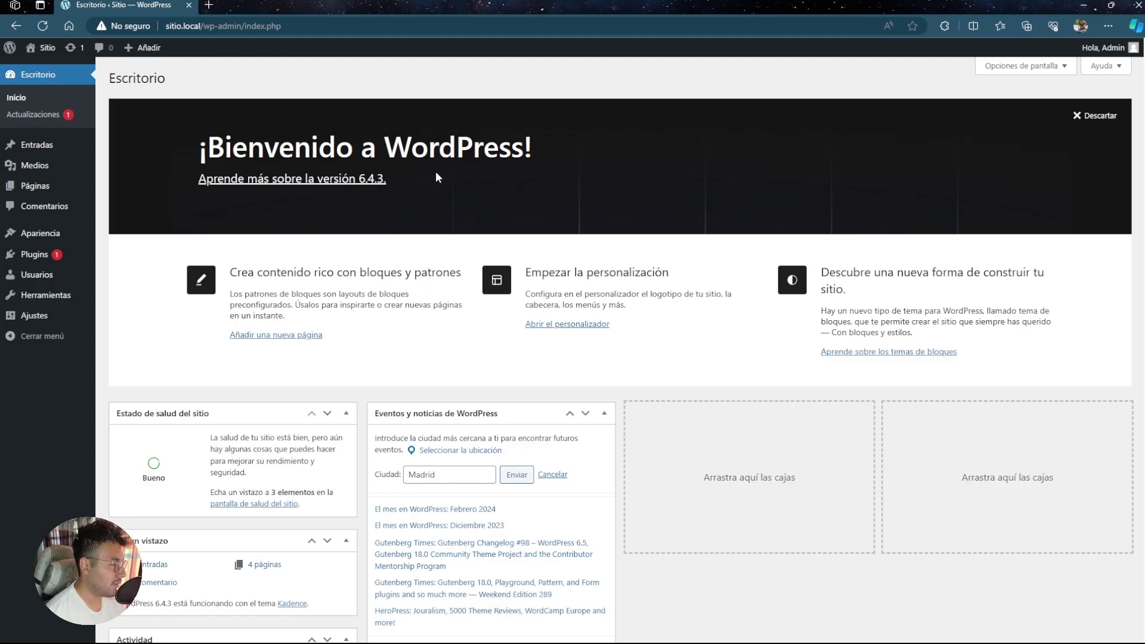
scroll(308, 217, down, 5)
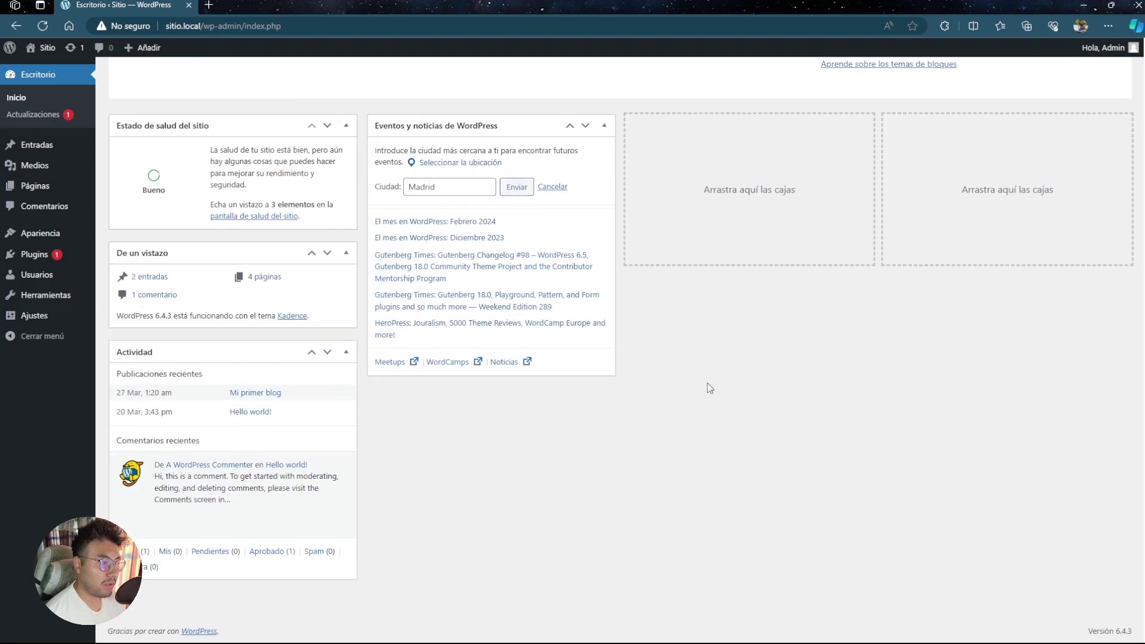
scroll(536, 352, up, 5)
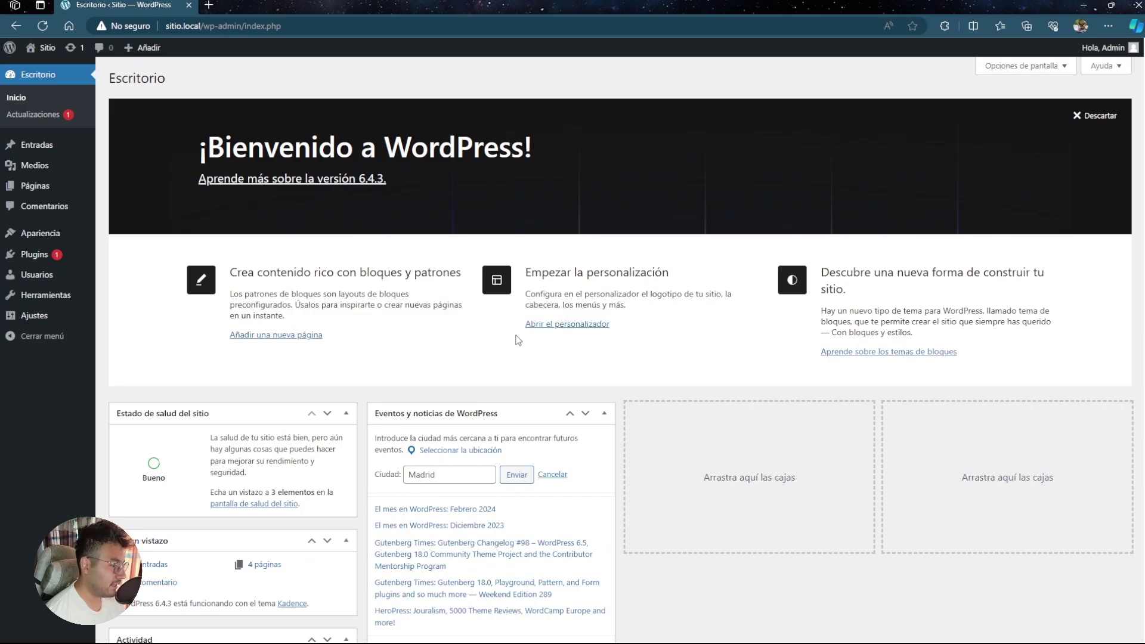
scroll(518, 340, down, 5)
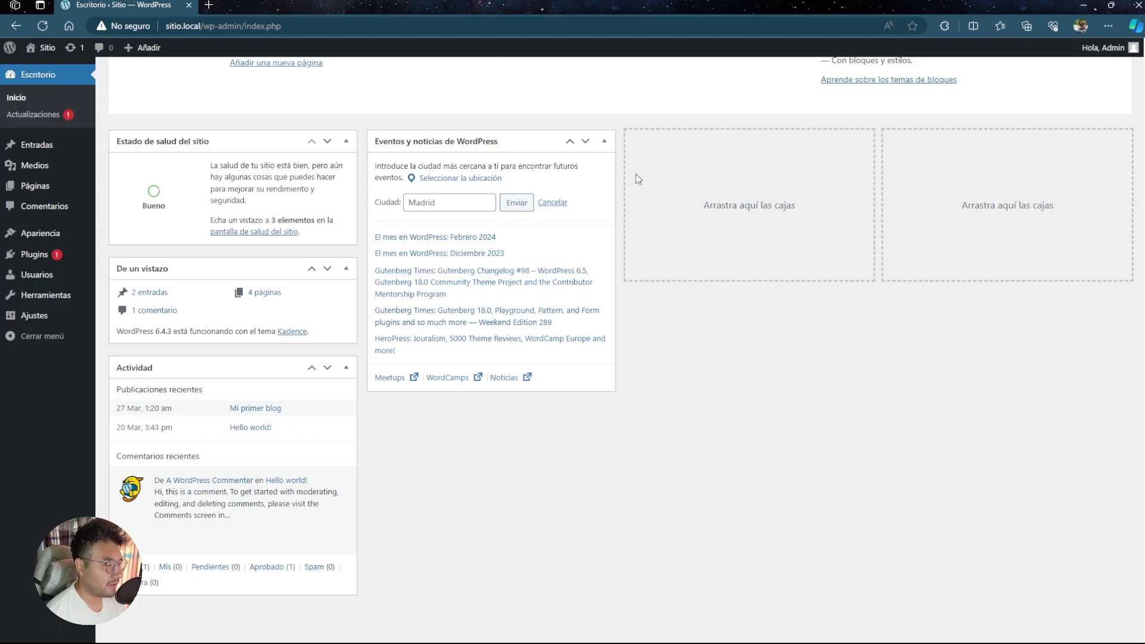
scroll(603, 234, up, 3)
scroll(537, 215, up, 2)
scroll(477, 203, down, 5)
scroll(446, 198, up, 3)
scroll(447, 198, up, 2)
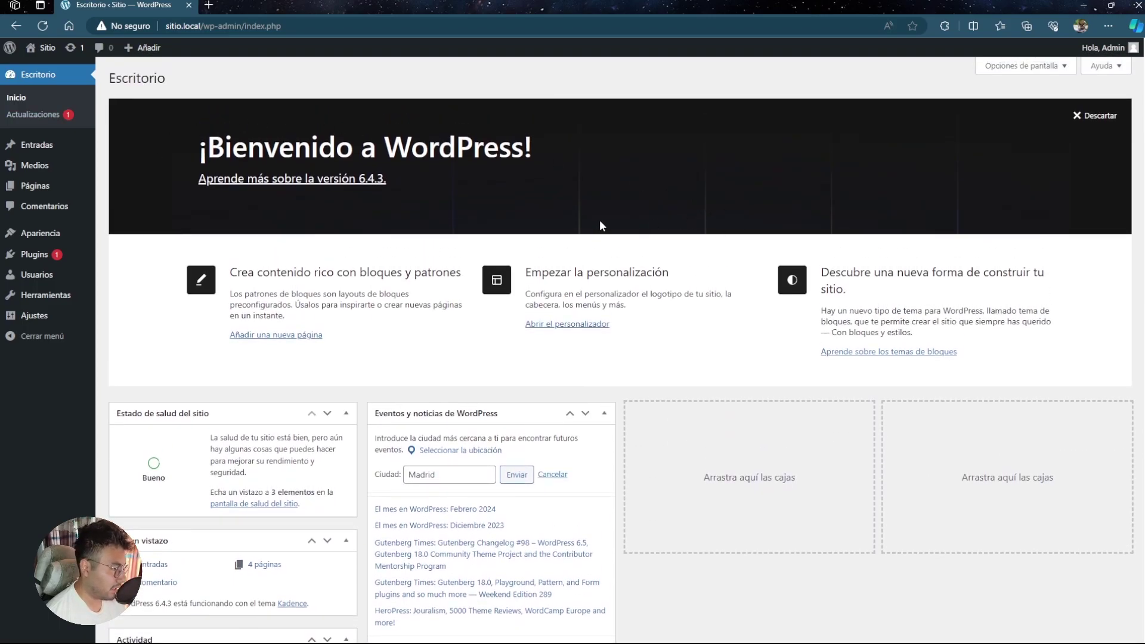
scroll(541, 248, down, 3)
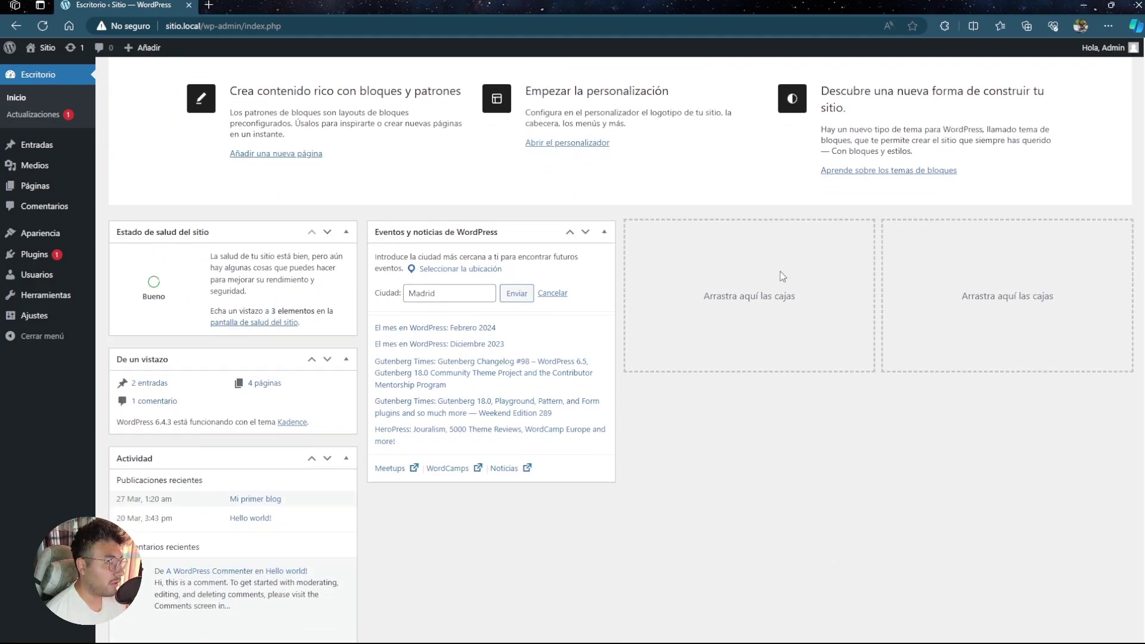
scroll(820, 272, up, 3)
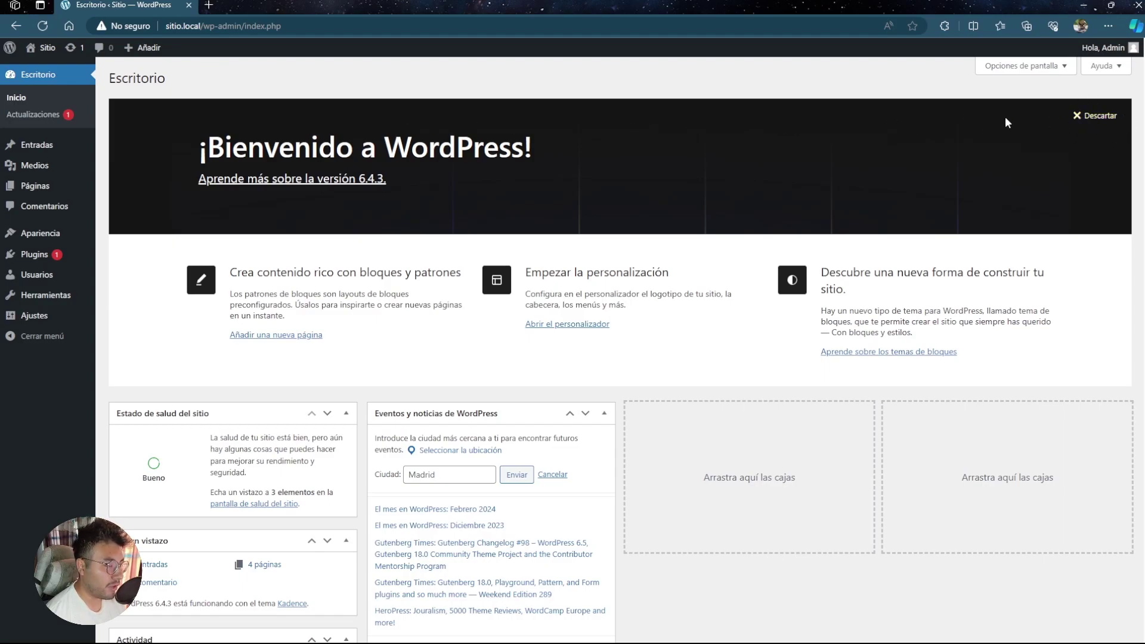
click(1096, 115)
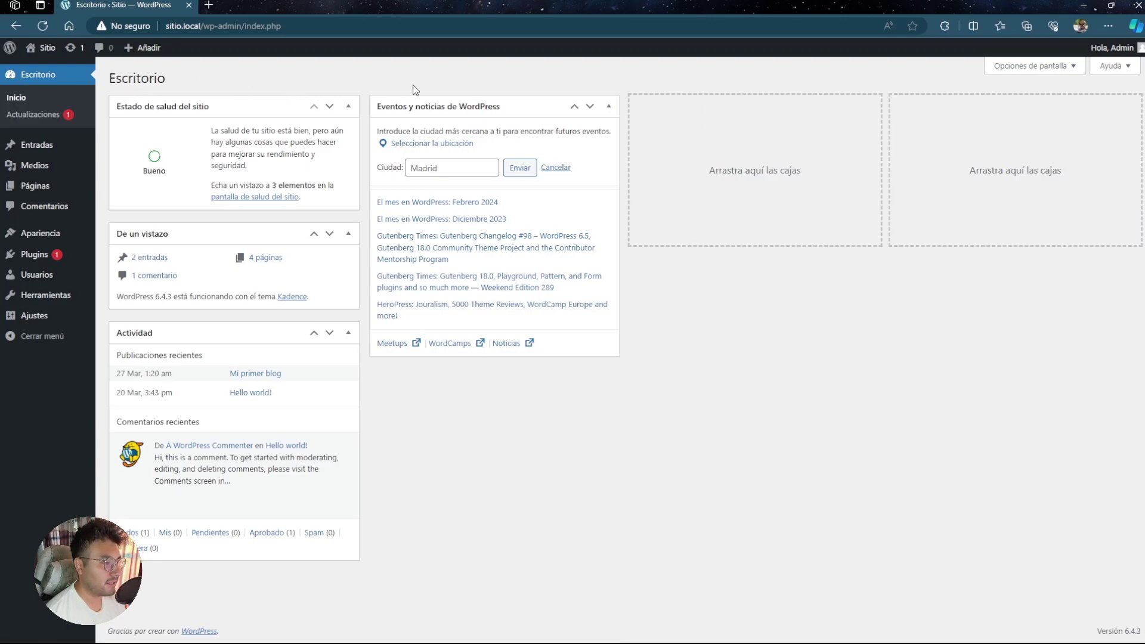
click(1037, 67)
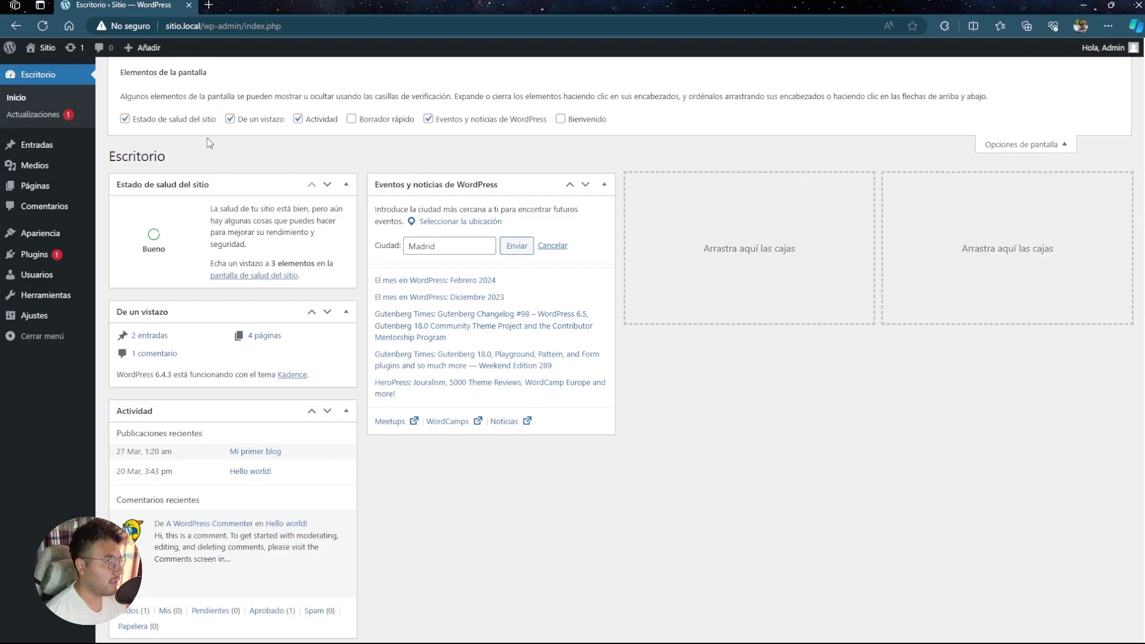
click(125, 118)
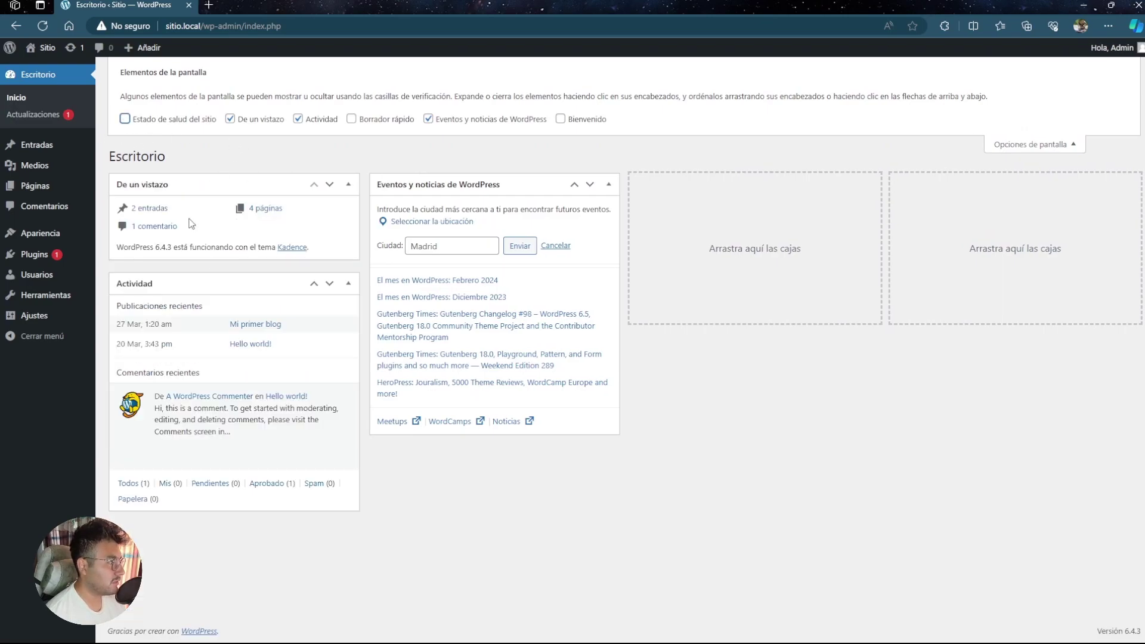
click(125, 119)
click(124, 119)
click(125, 118)
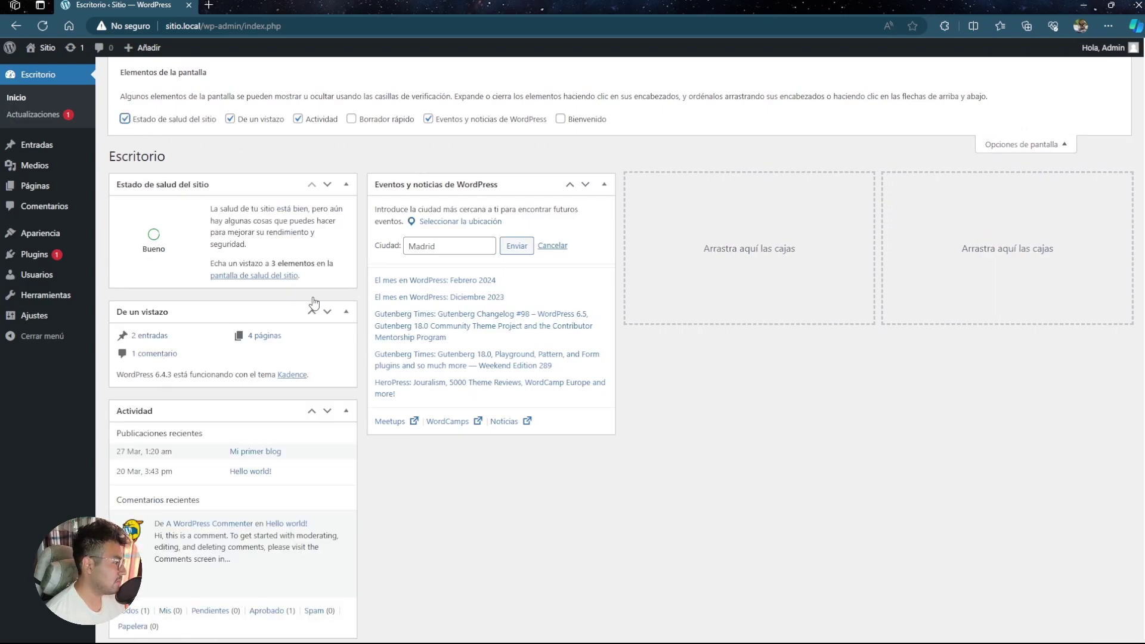
click(1054, 144)
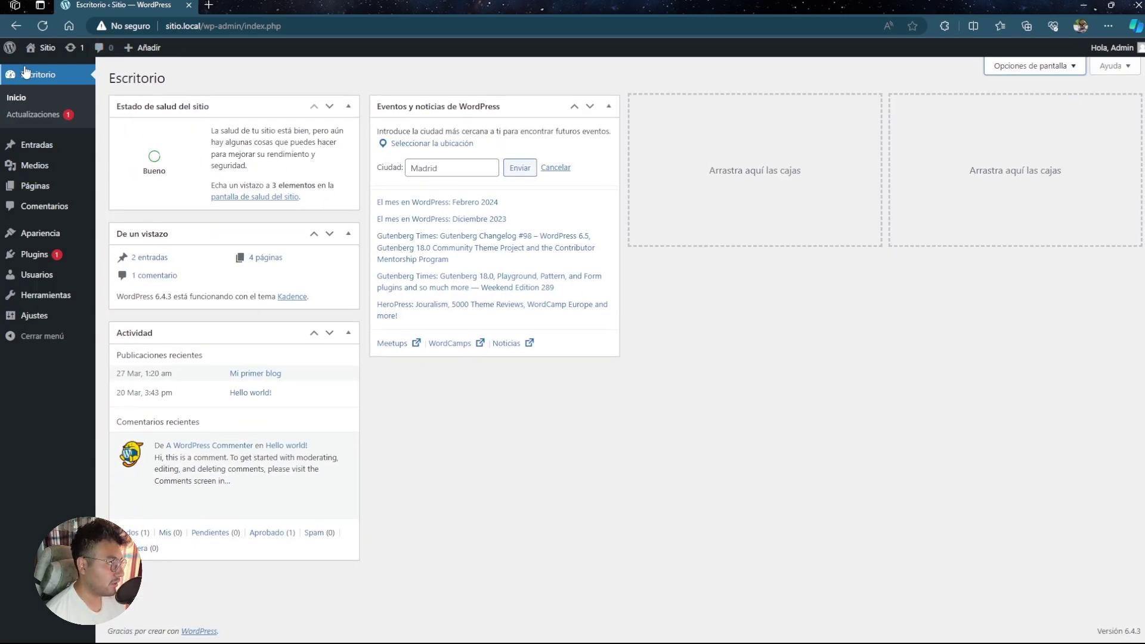
- Review Actualizaciones: WordPress 6.4.3 is current, Jetpack offers an update to 13.2.2
click(33, 115)
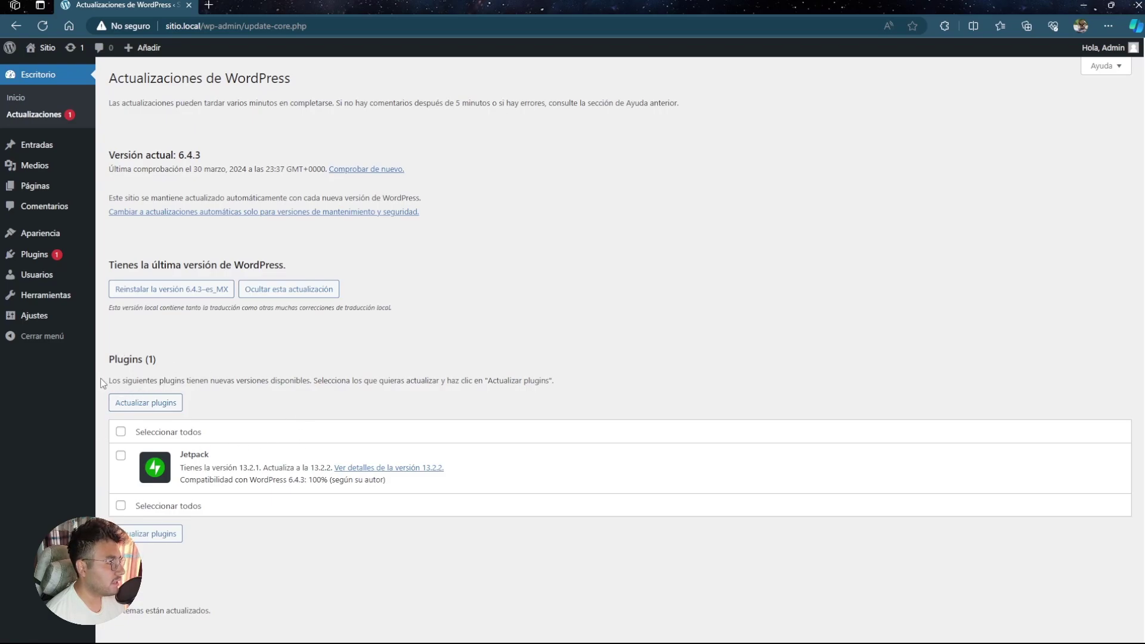
scroll(228, 431, down, 2)
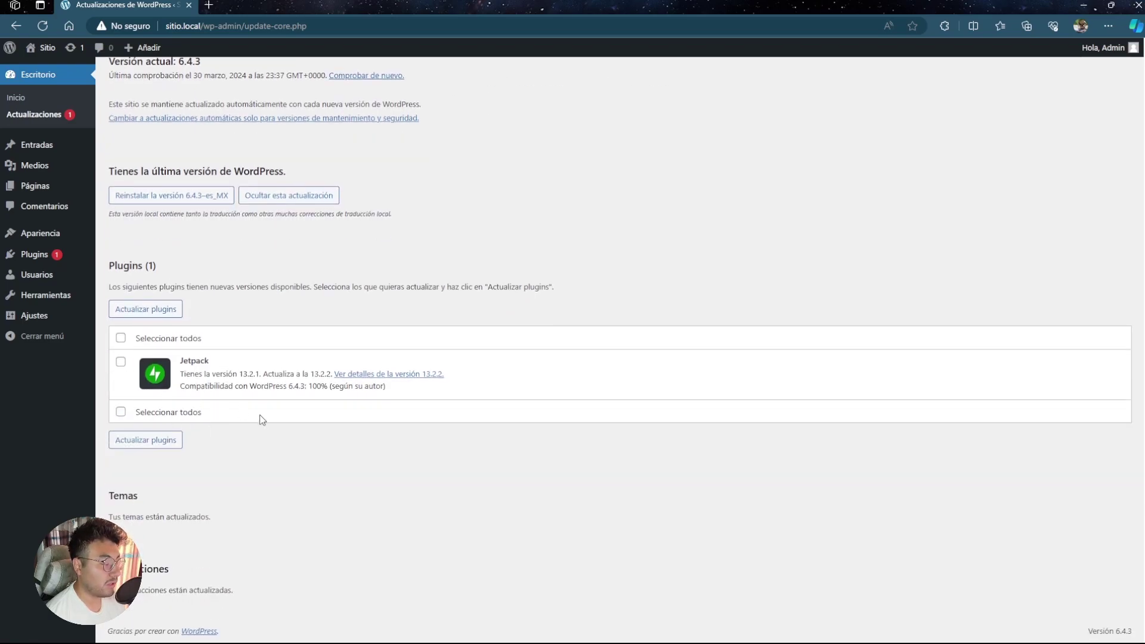
scroll(164, 414, up, 2)
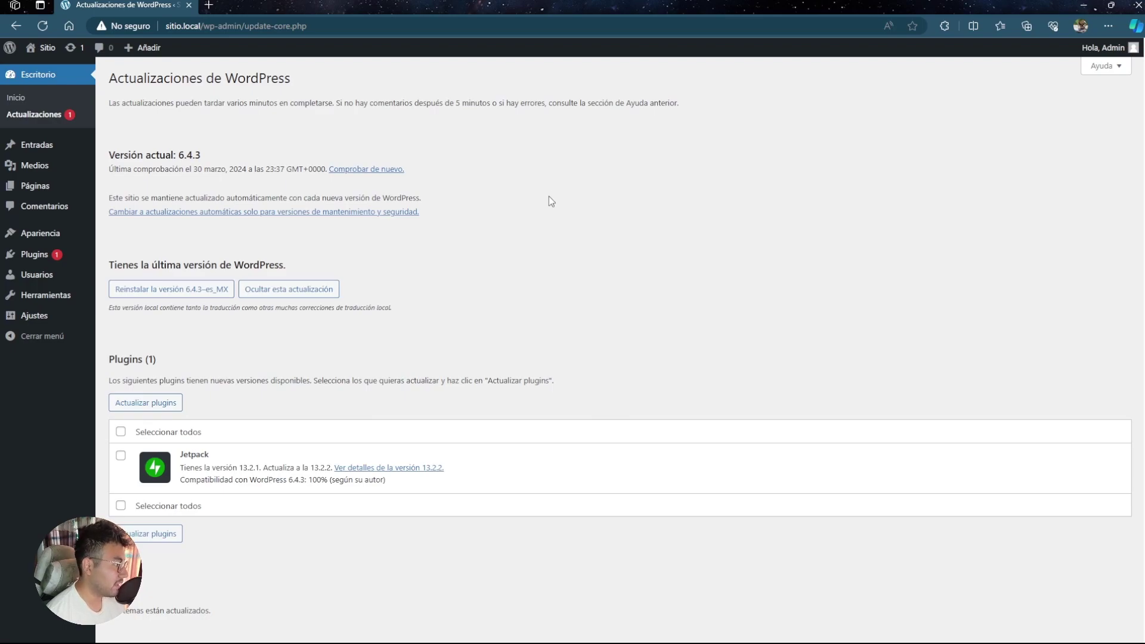
mouse_move(49, 149)
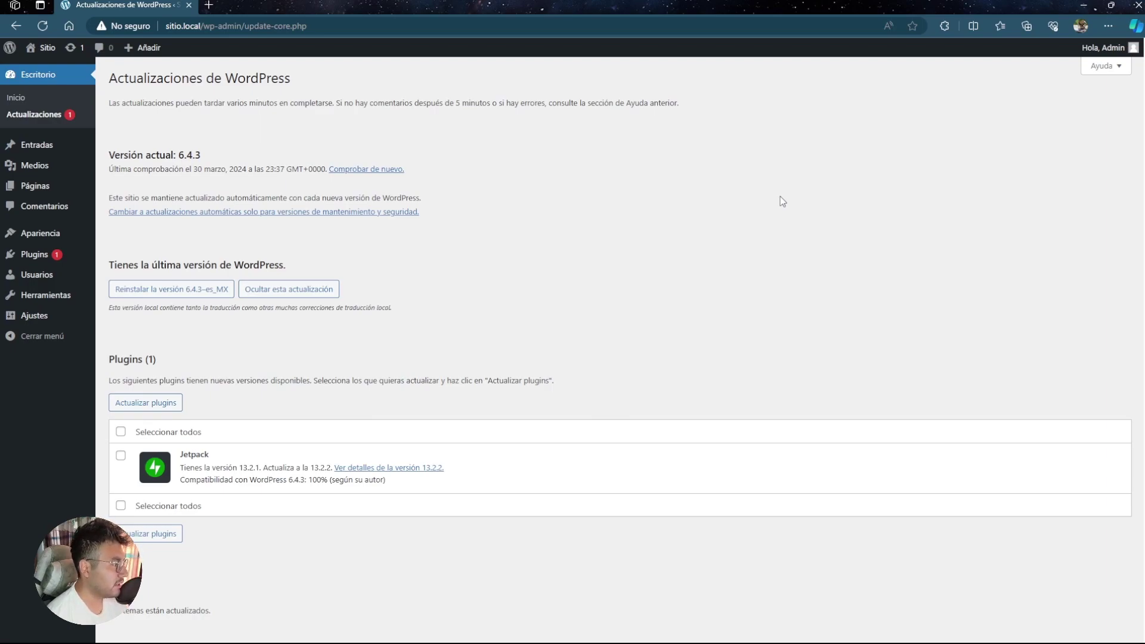
- Review the Entradas list with Mi primer blog and Hello world!, then start a new post
click(43, 146)
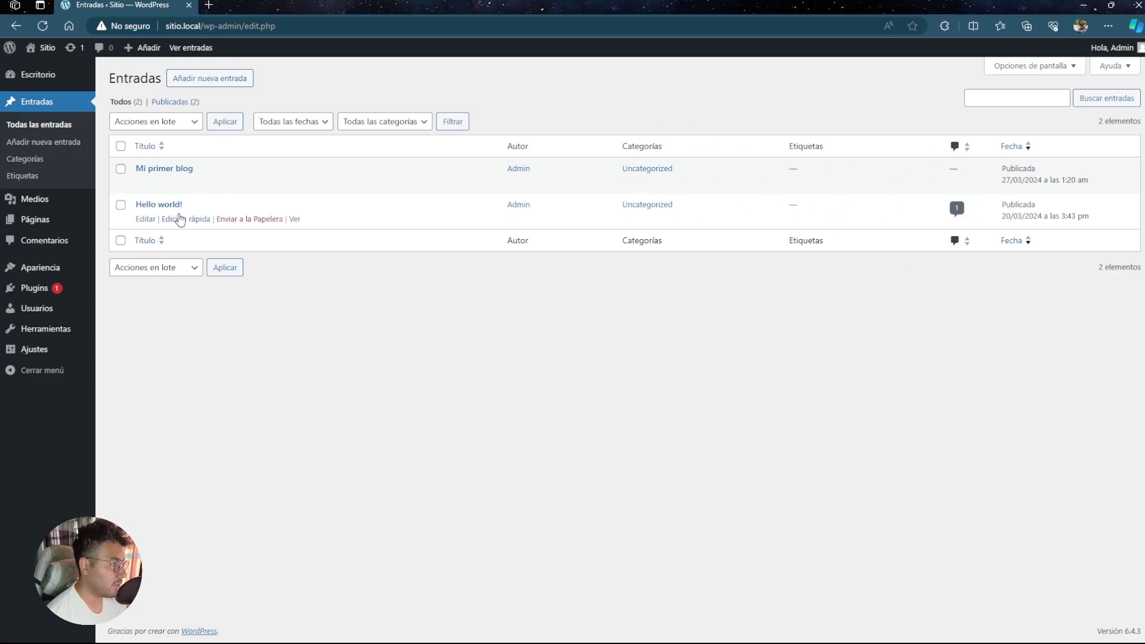
drag(199, 205, 128, 205)
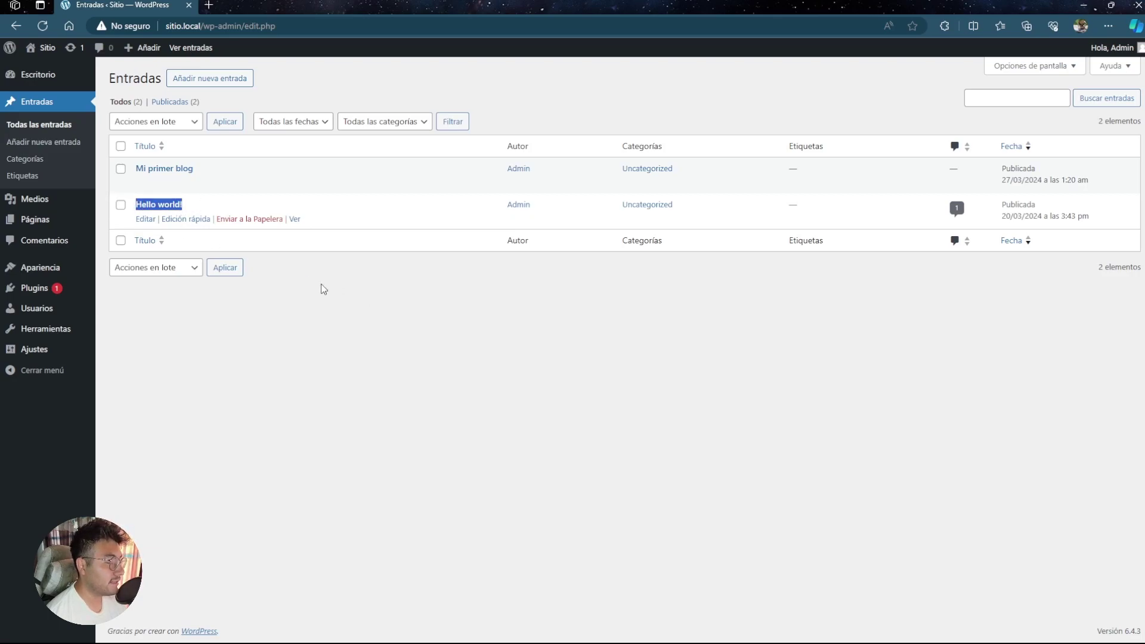
click(582, 292)
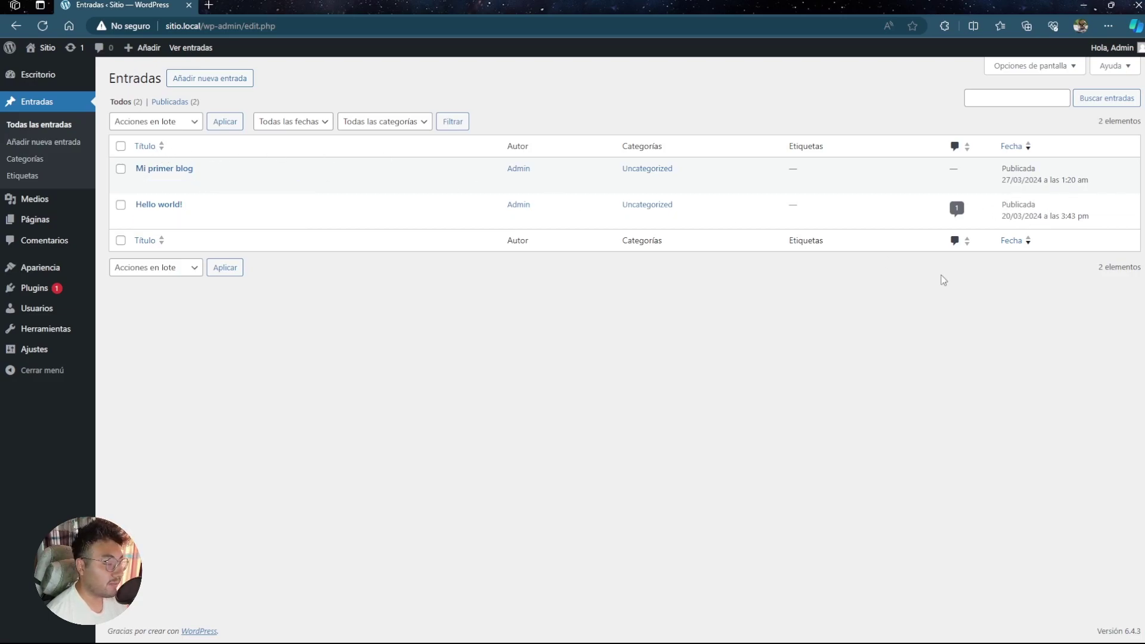
click(242, 80)
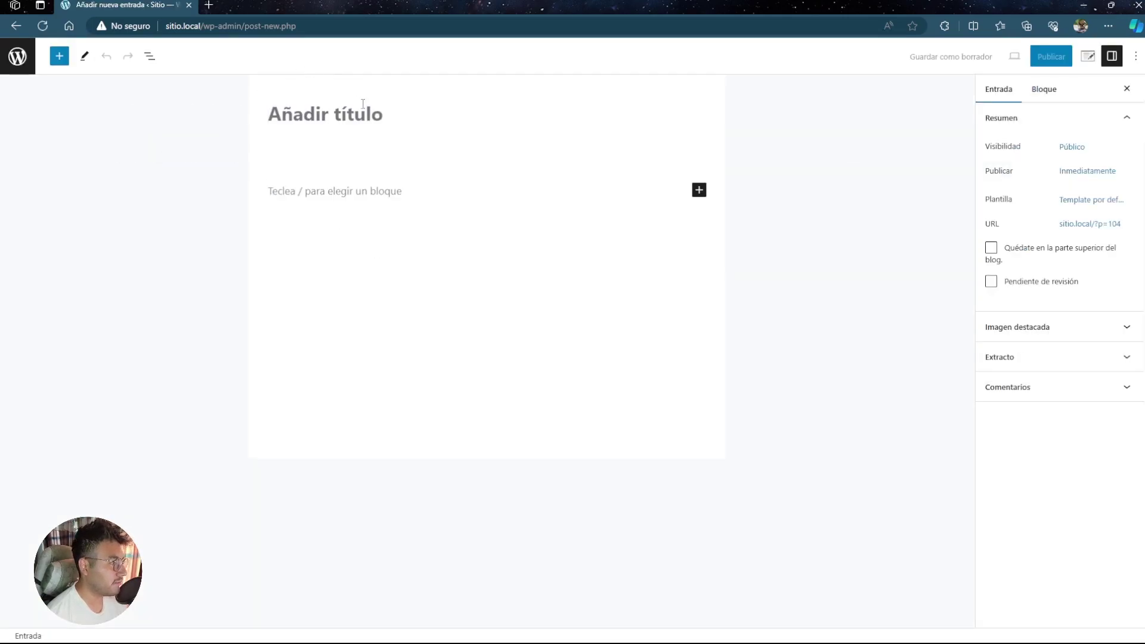
- Browse the block inserter from the empty paragraph, then return to the Entradas list
click(347, 191)
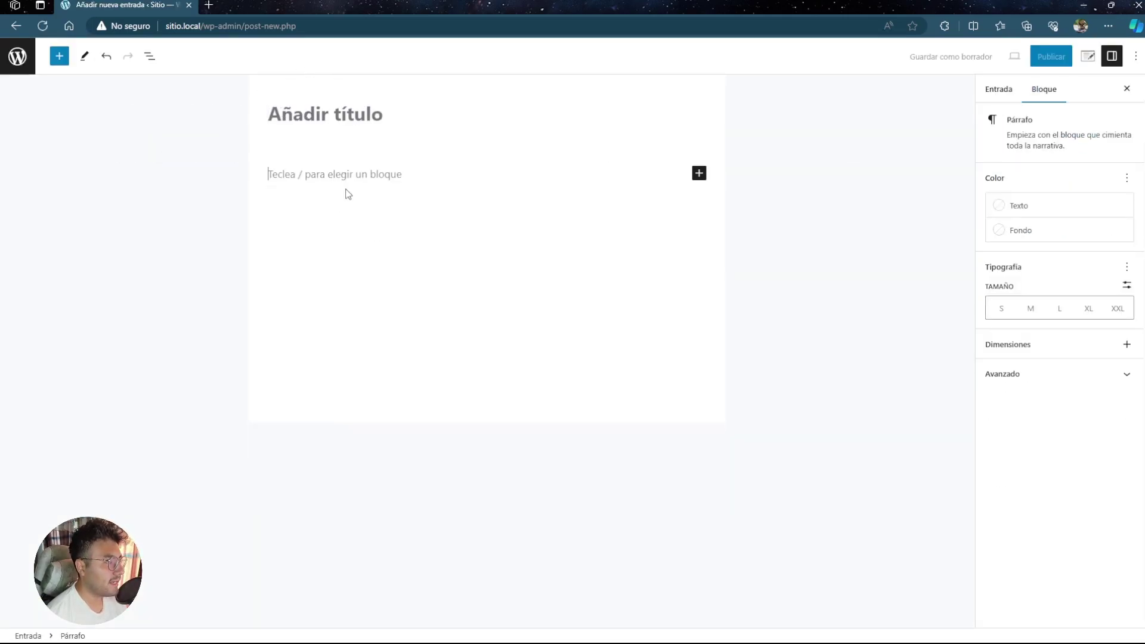
click(699, 173)
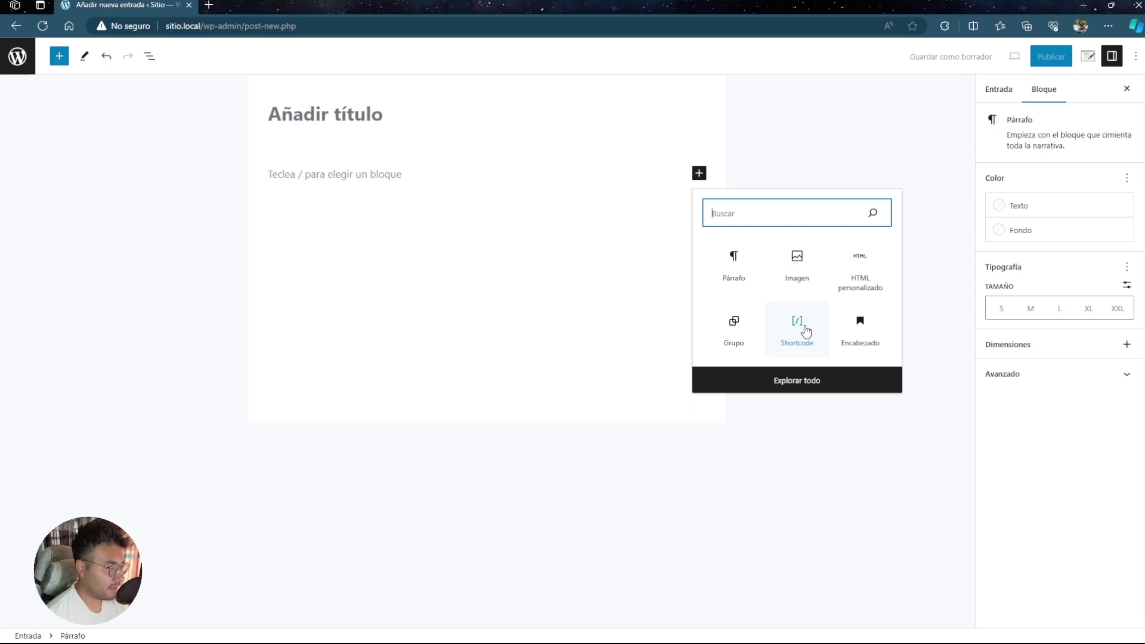
key(alt+Left)
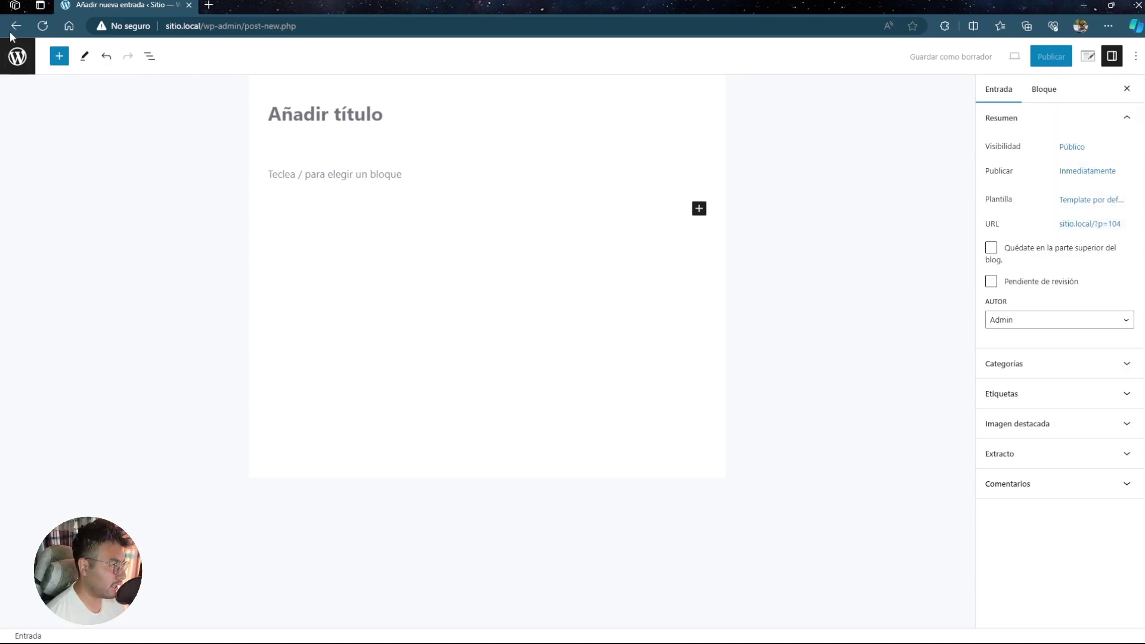
click(16, 60)
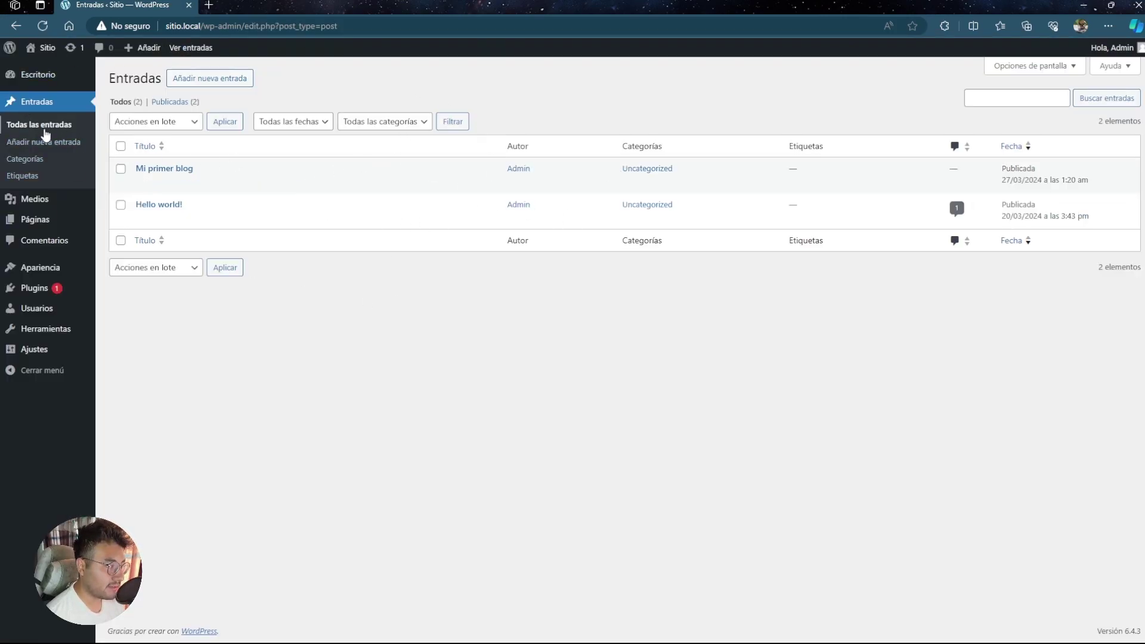
- Switch between the Escritorio dashboard and the Todas las entradas posts list
click(37, 78)
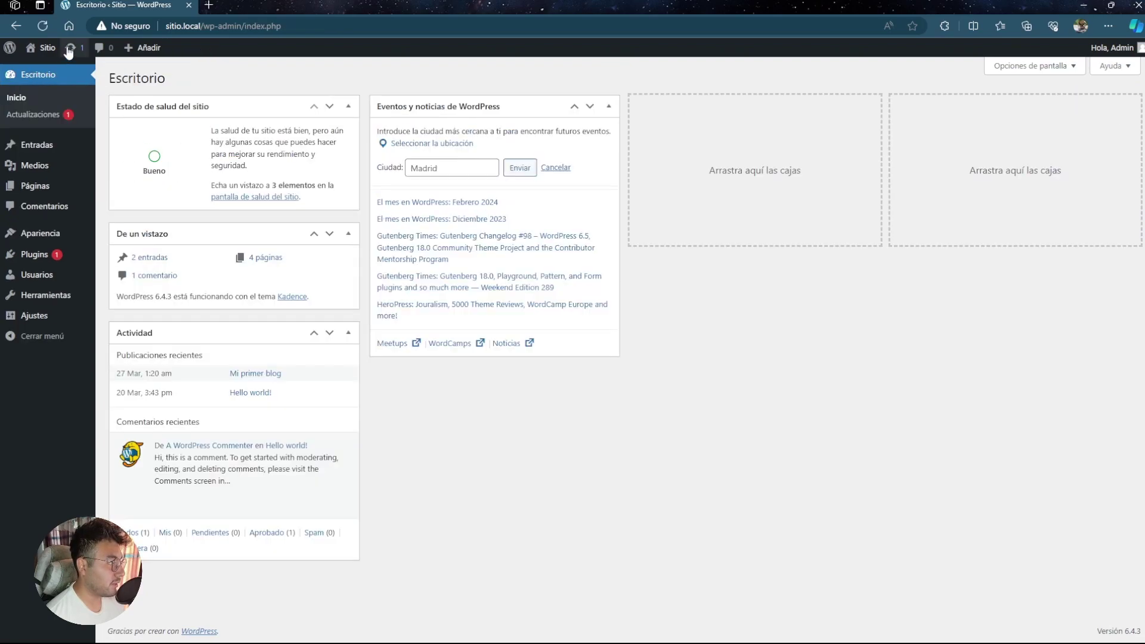
mouse_move(57, 145)
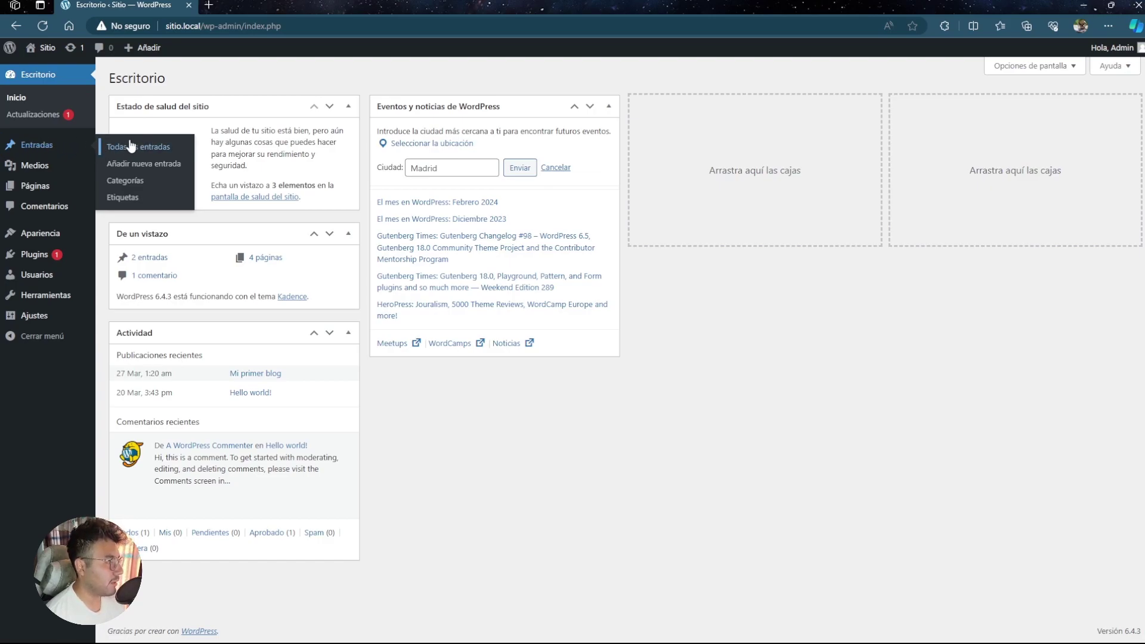
click(44, 146)
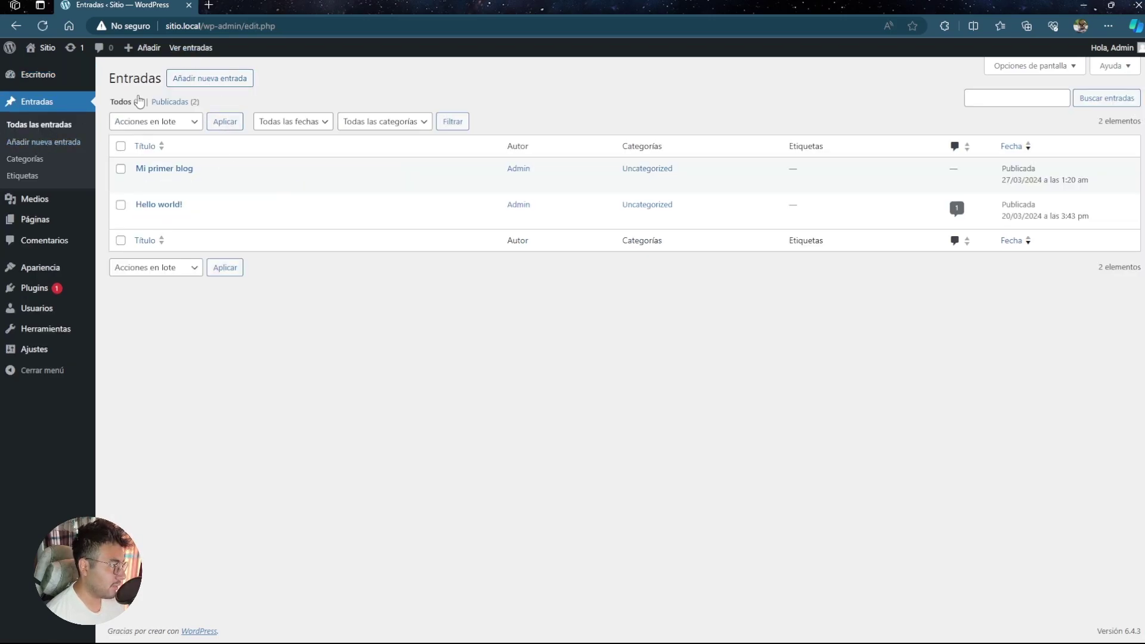
click(18, 74)
mouse_move(51, 146)
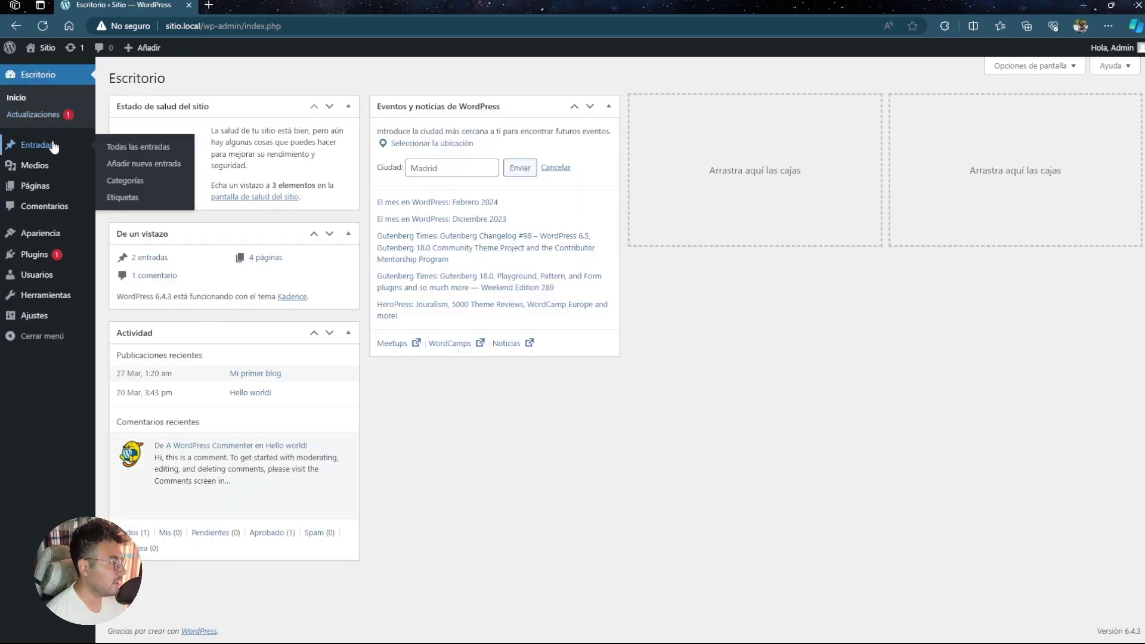
click(143, 147)
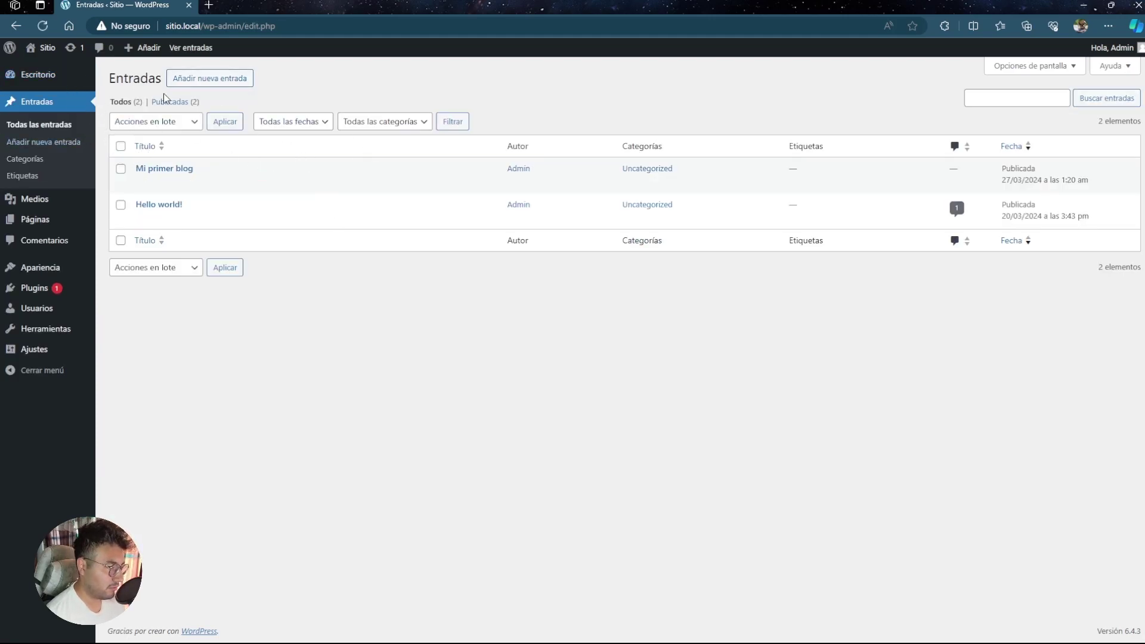
- Start a new post, go back to the dashboard, then open Entradas > Categorías
click(27, 75)
mouse_move(84, 150)
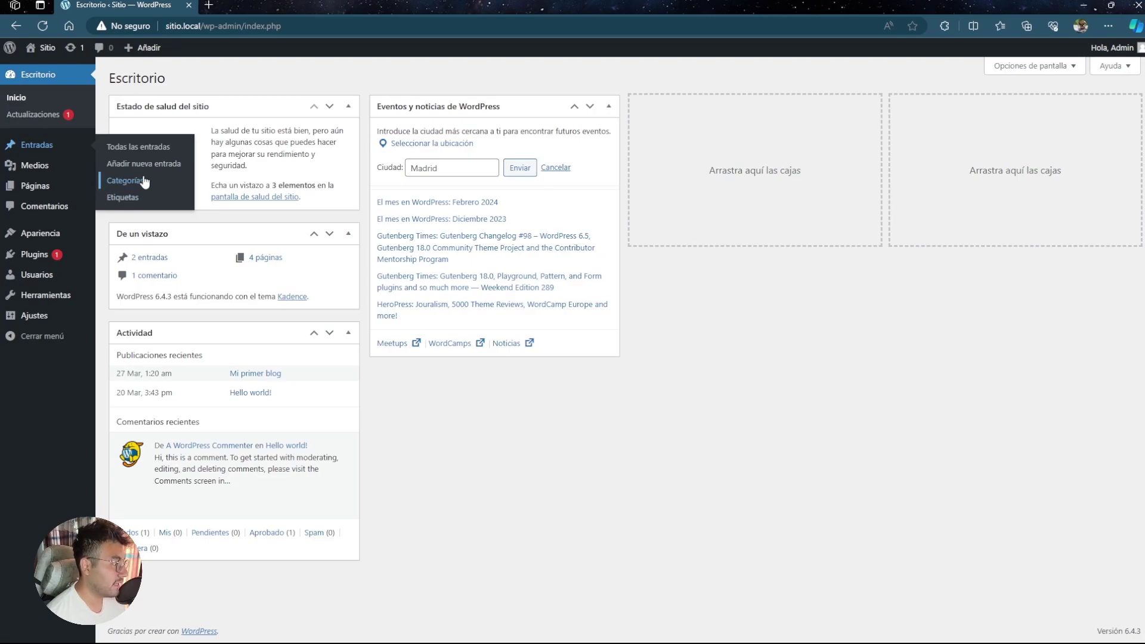
click(160, 164)
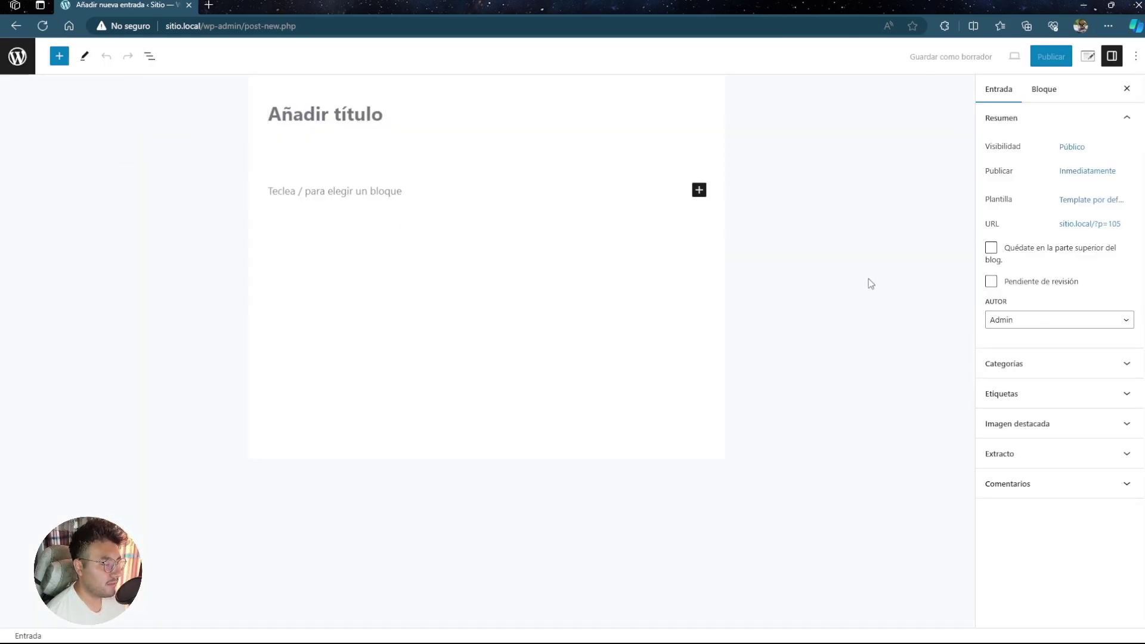
key(alt+Left)
mouse_move(44, 146)
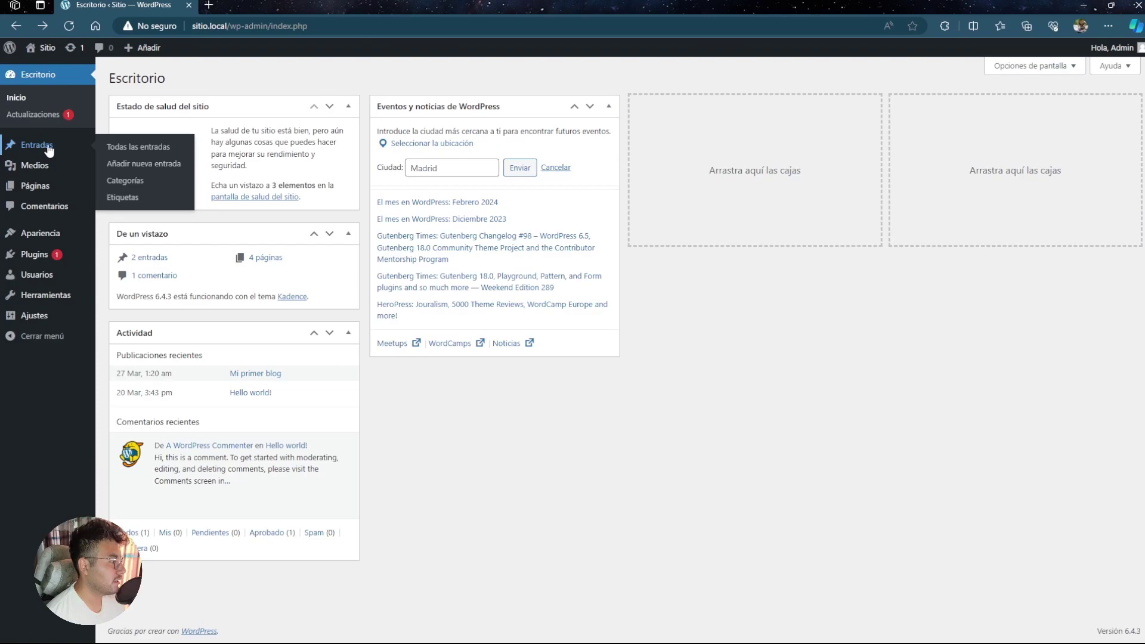
click(125, 181)
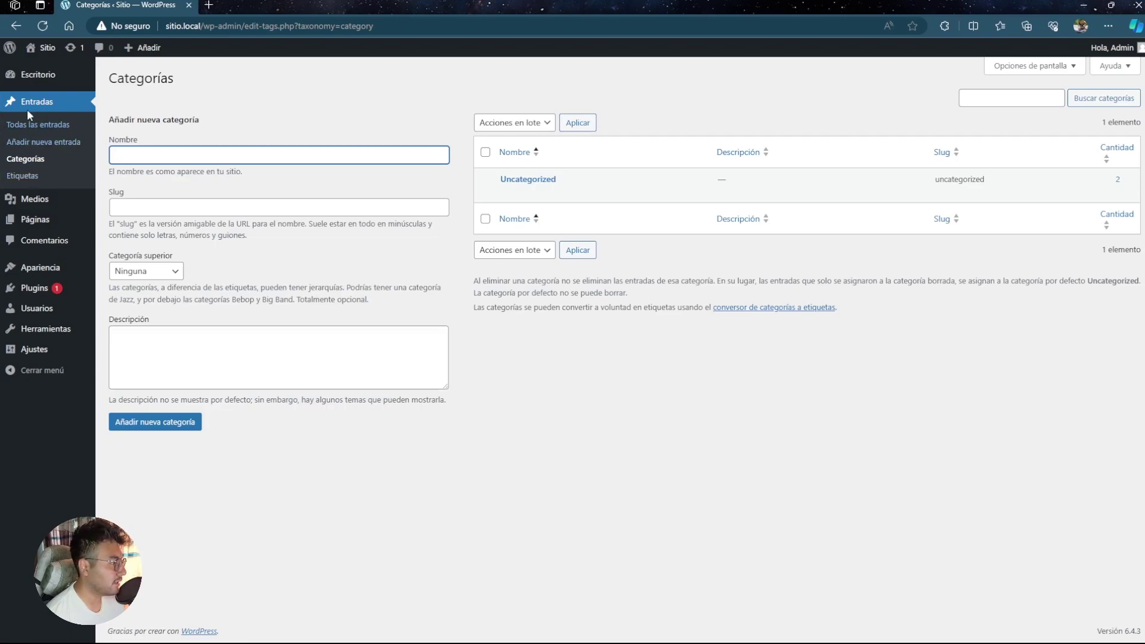
- Open Entradas > Etiquetas, which has no tags yet
click(30, 176)
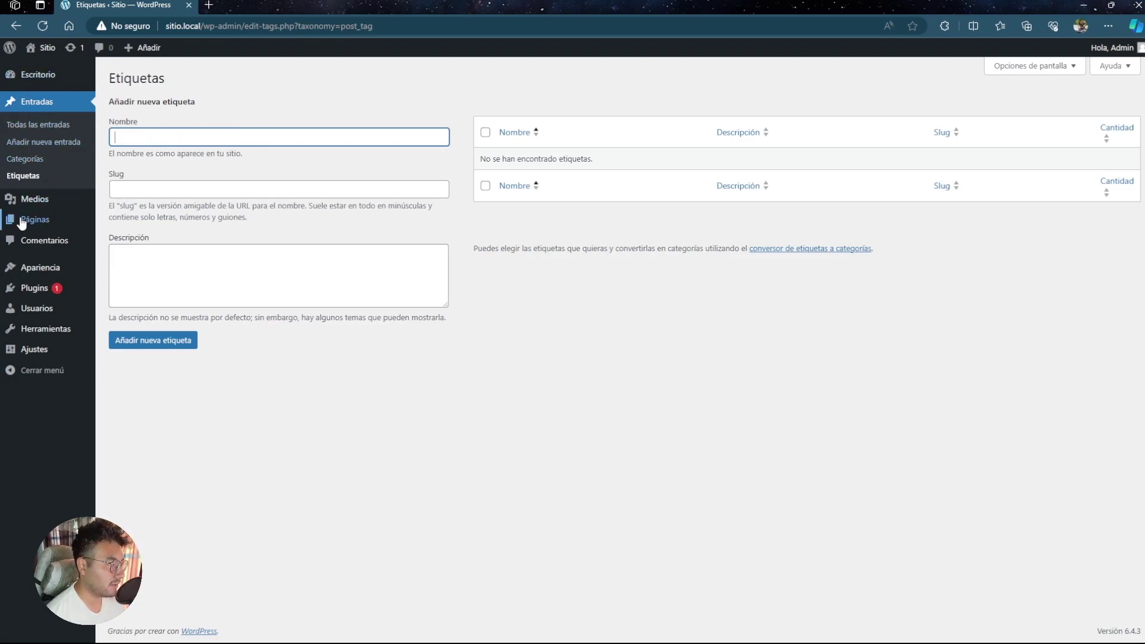
mouse_move(36, 204)
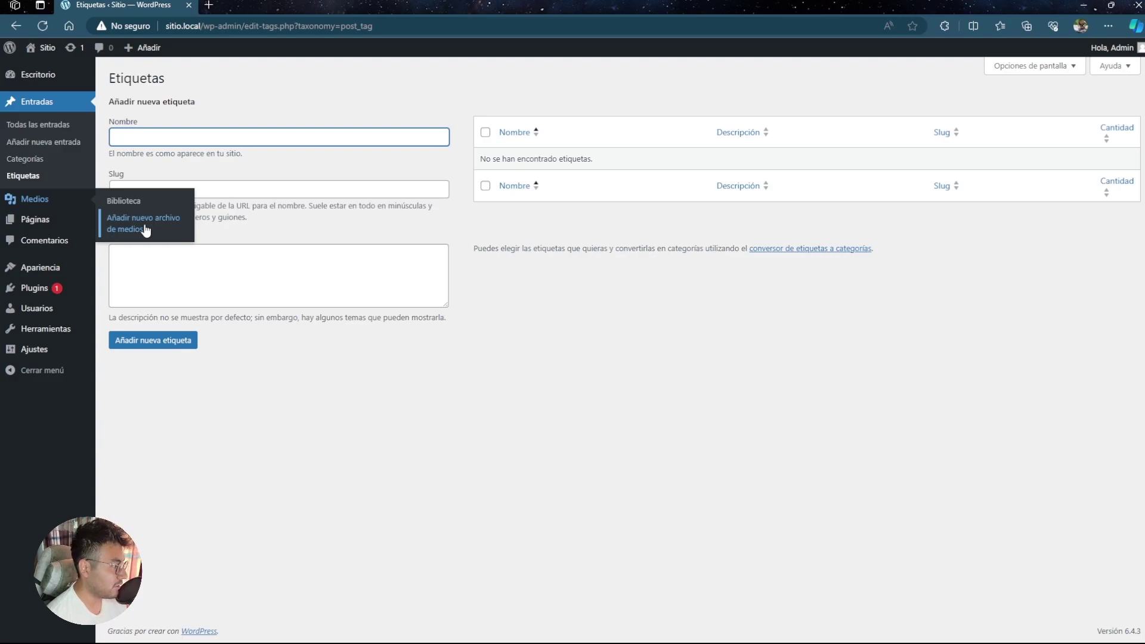
- Upload the misty mountain sunrise and foggy forest hillside photos through Medios > Biblioteca
click(45, 199)
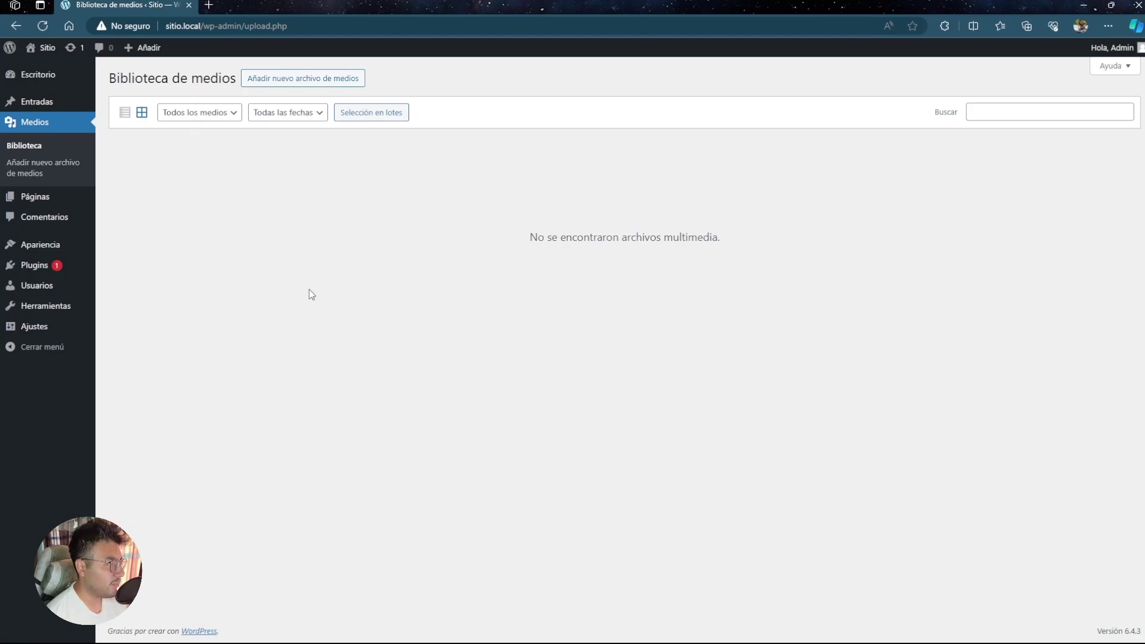
click(303, 84)
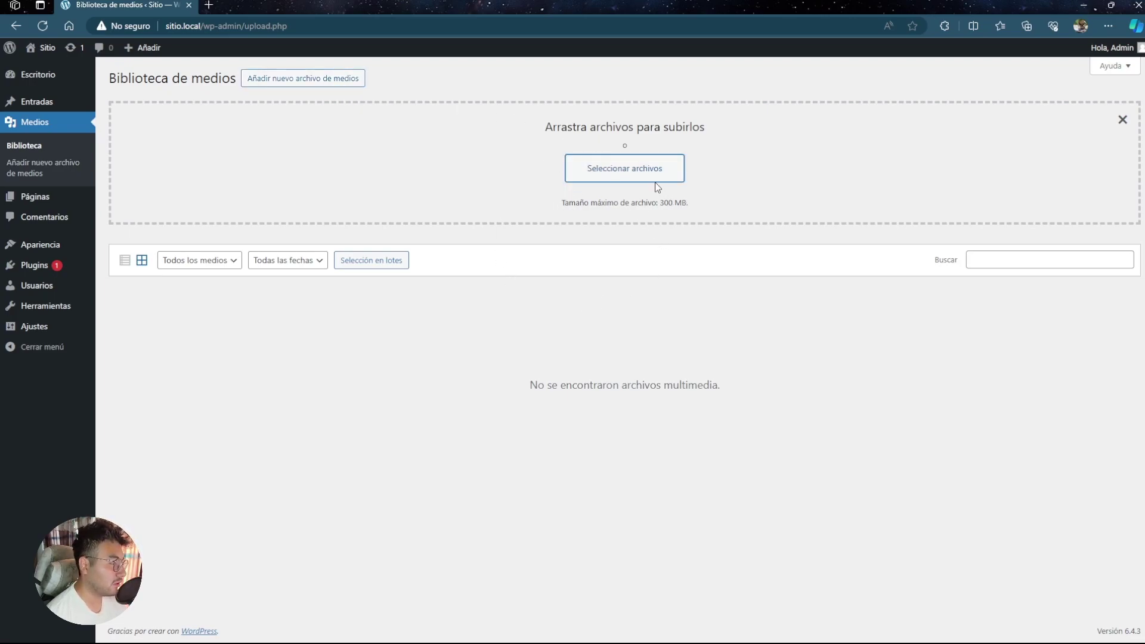
click(636, 179)
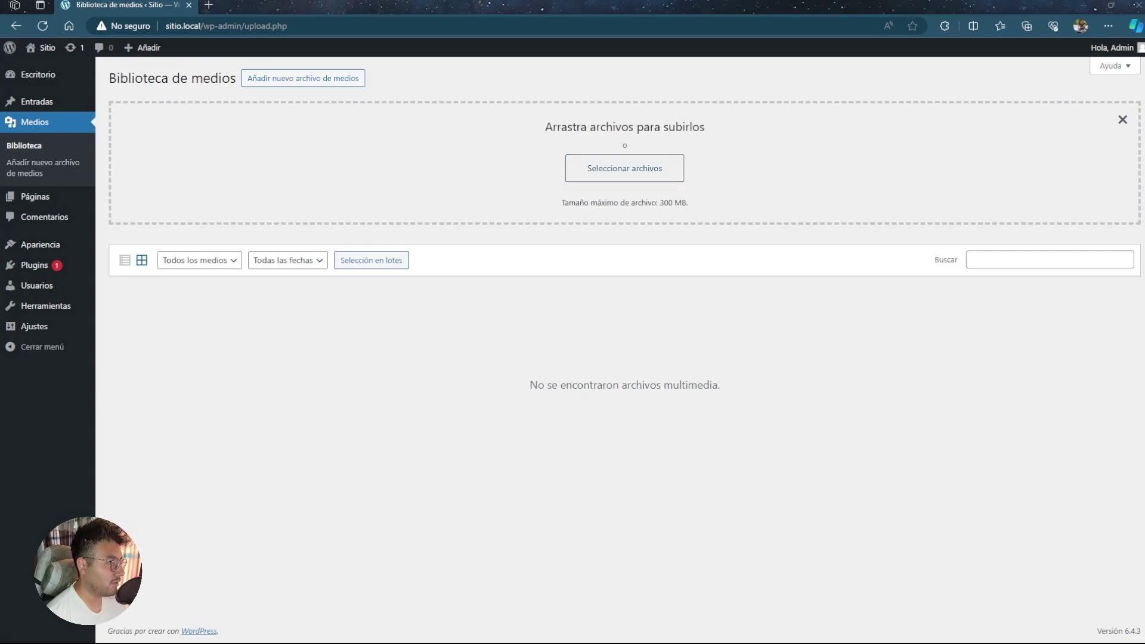
key(Return)
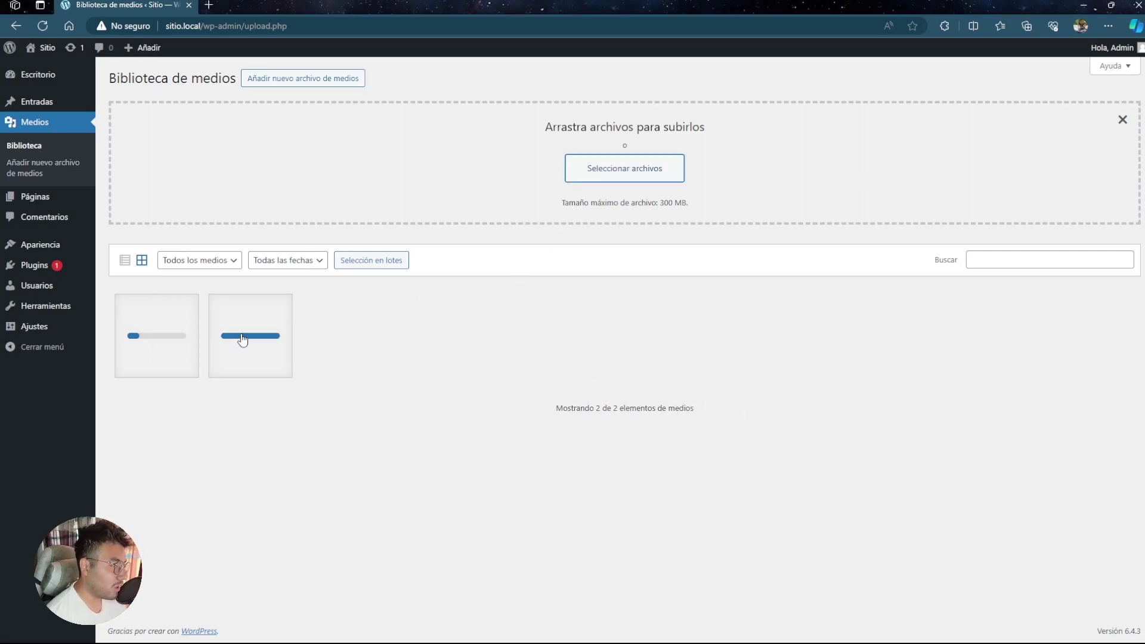
mouse_move(47, 204)
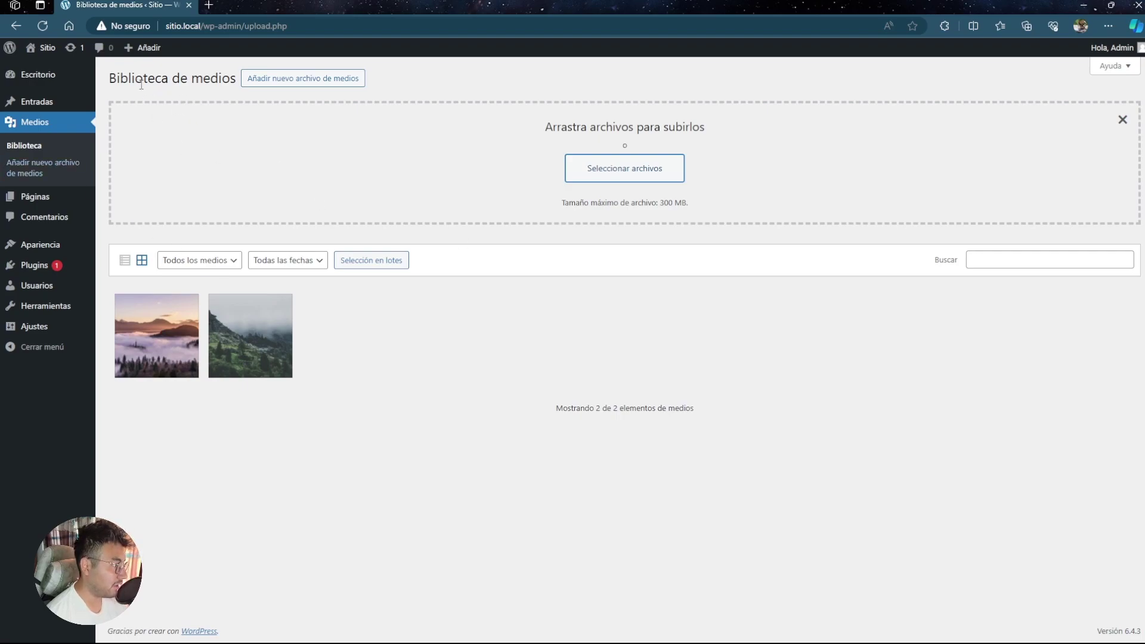
click(1122, 119)
- Copy the misty mountain photo's file URL from Detalles del adjunto and open a new tab
click(170, 181)
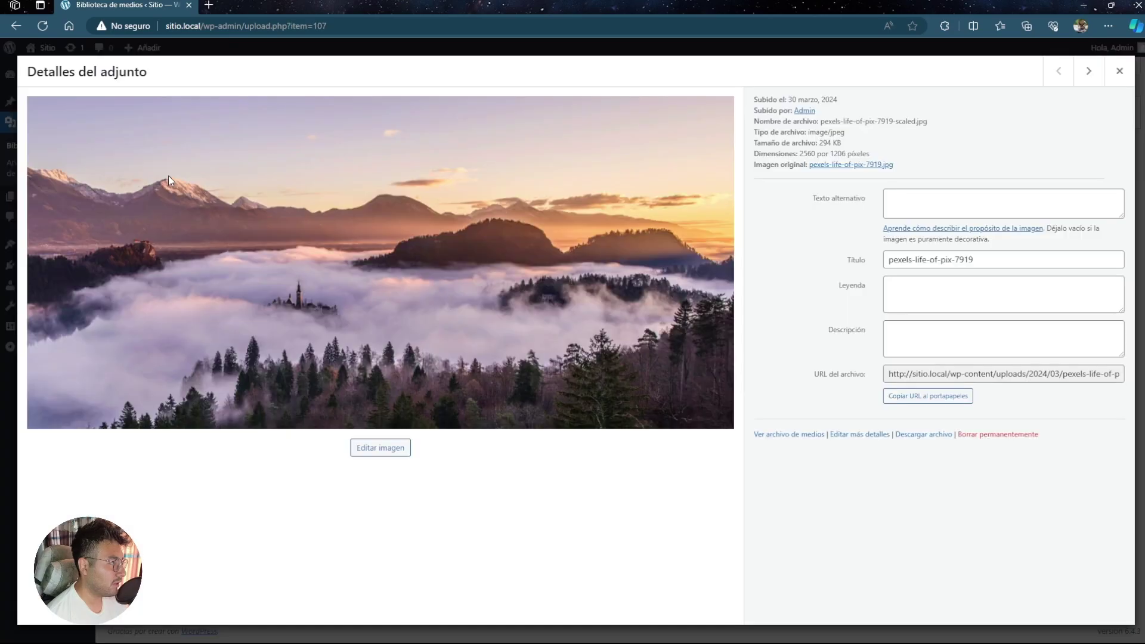
drag(837, 100, 778, 95)
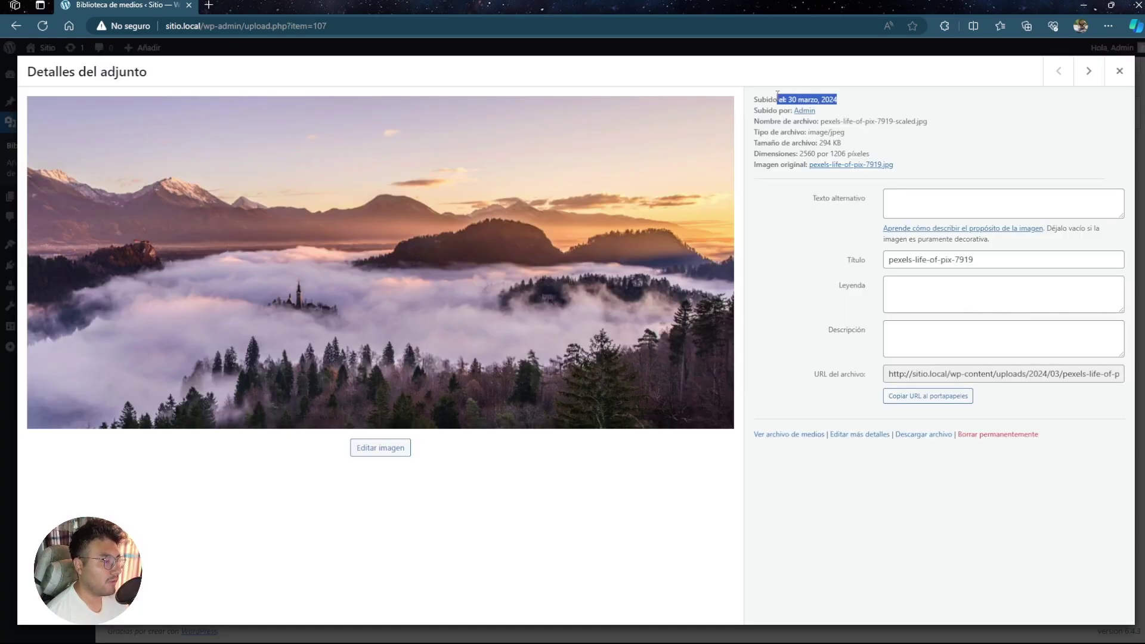
click(939, 156)
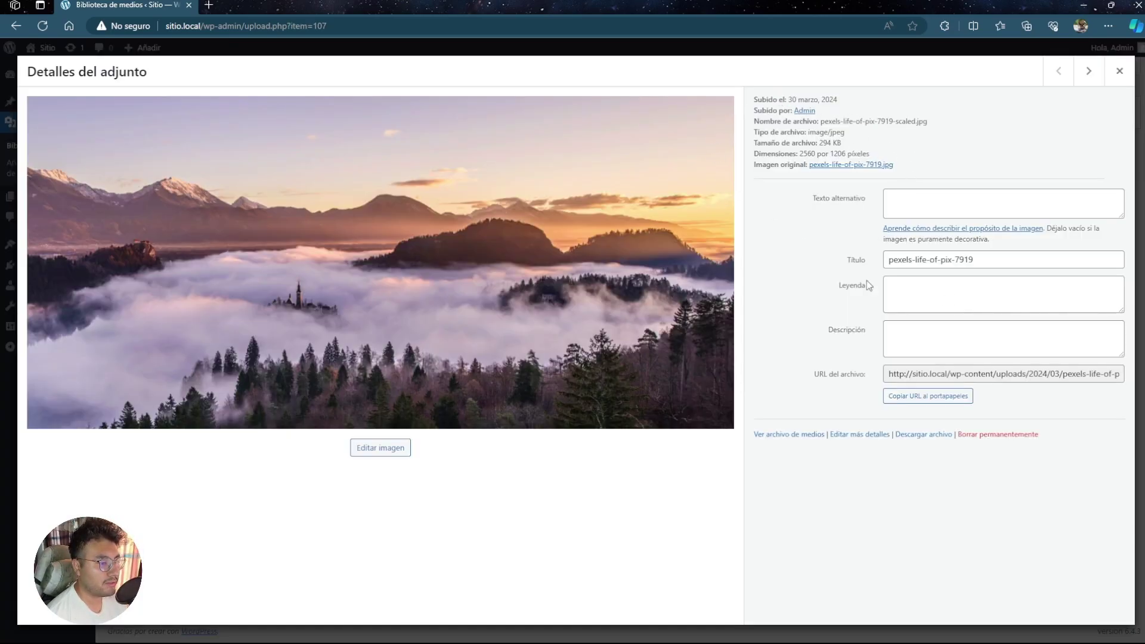
click(927, 396)
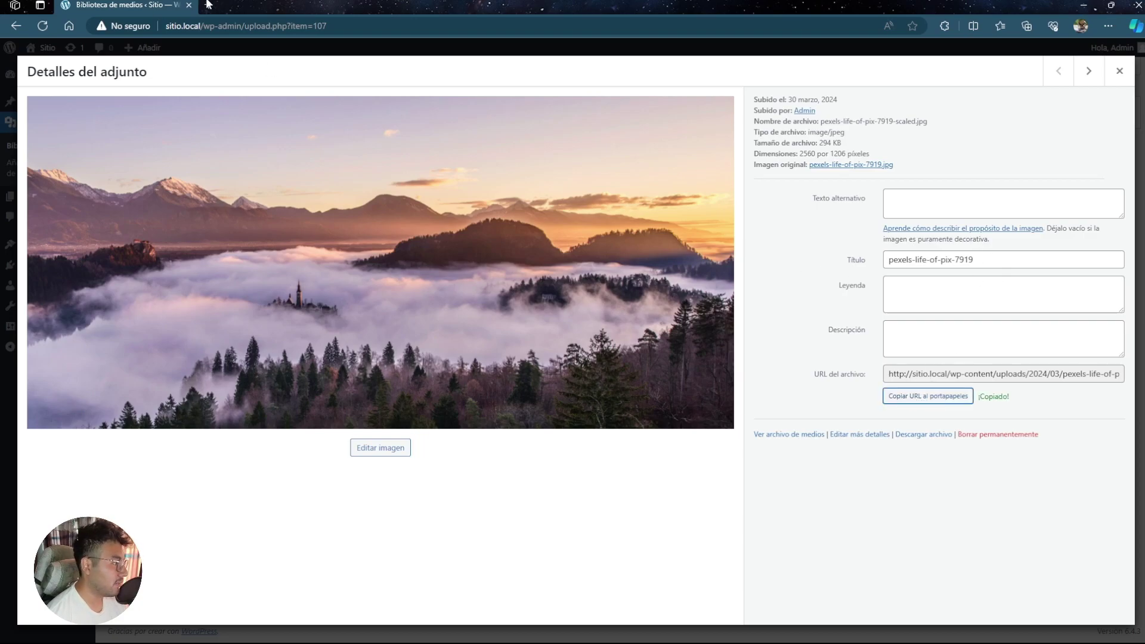
click(208, 5)
- View the sunrise photo at its pexels-life-of-pix-7919-scaled.jpg URL, then close it and the attachment details
text(http://sitio.local/wp-content/uploads/2024/03/pexels-life-of-pix-7919-scaled.jpg)
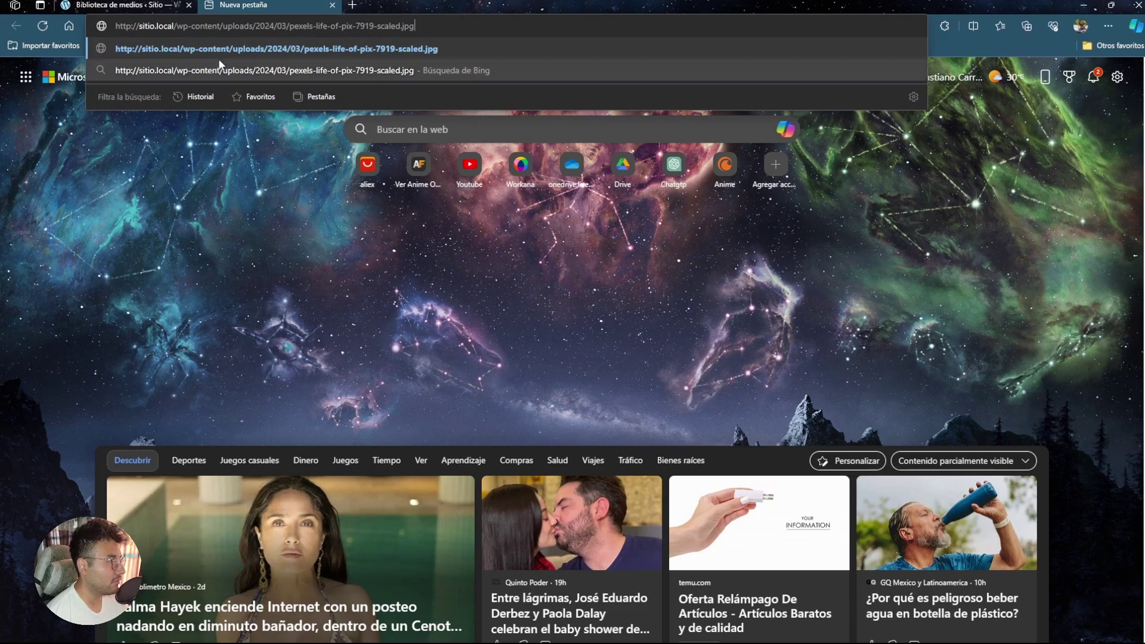
key(Return)
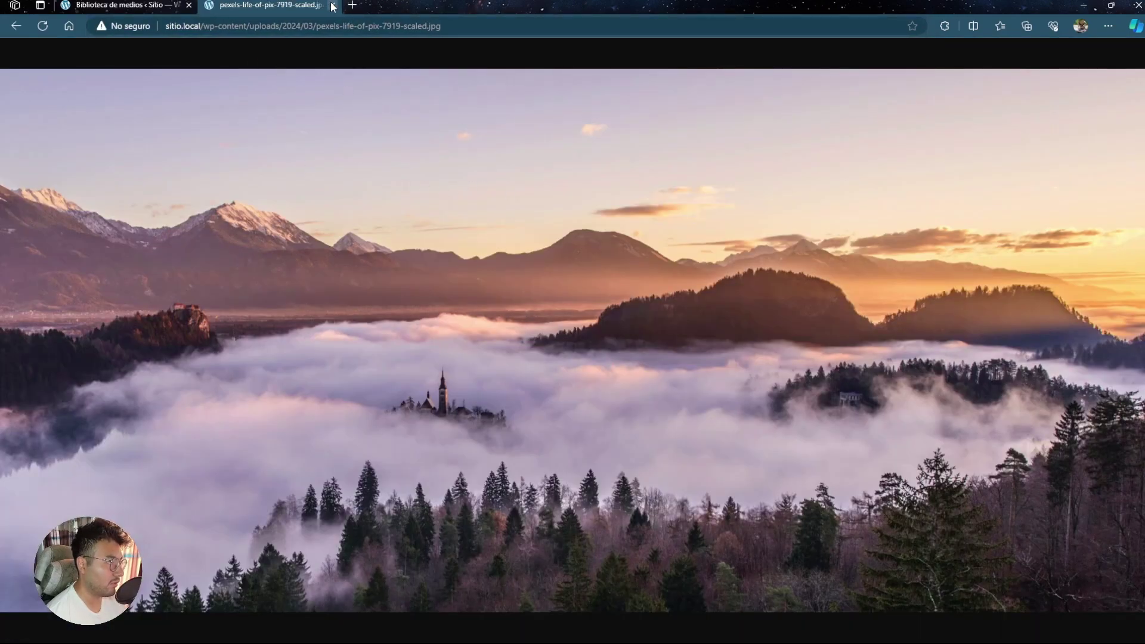
click(333, 5)
click(1118, 73)
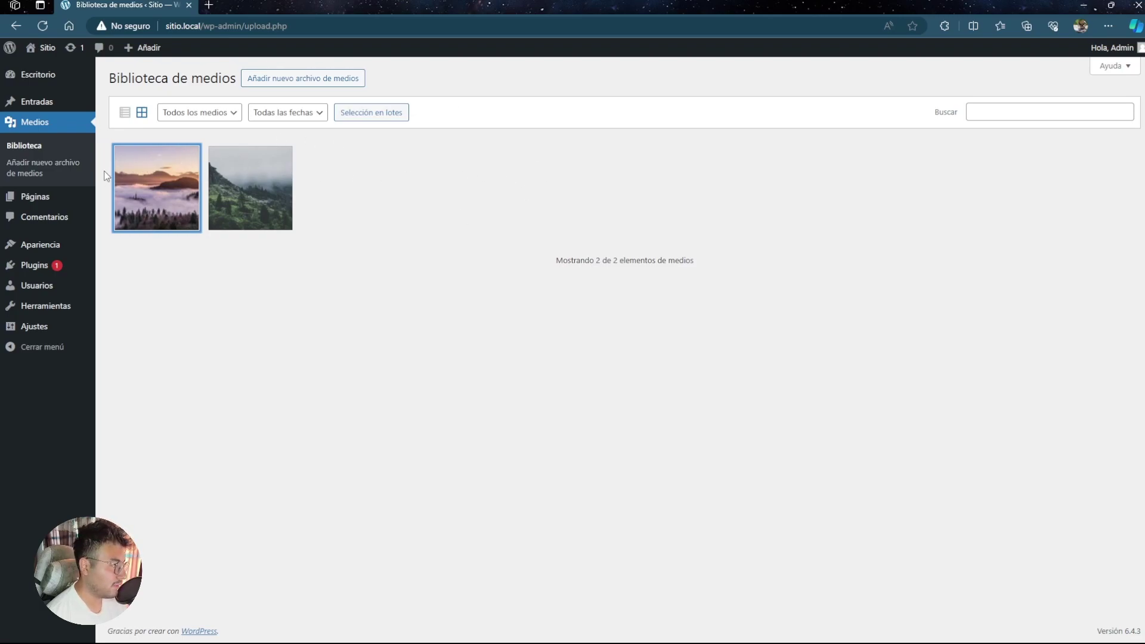
- Open the Páginas list showing Blog, Elementor #98, Front Page, Sample Page and one draft
click(50, 202)
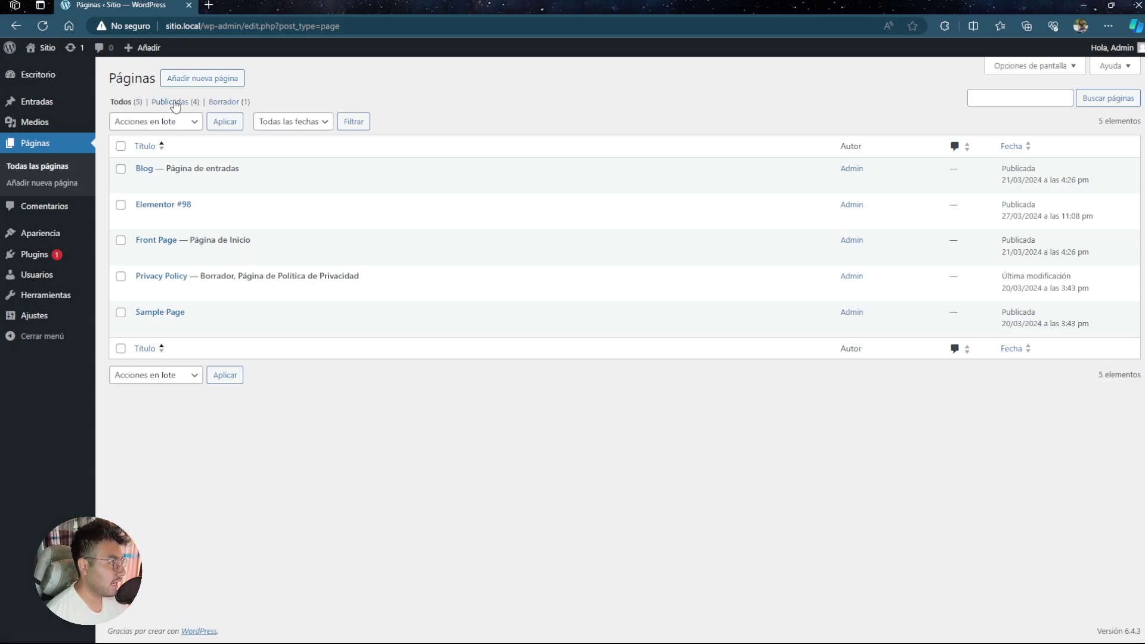
- Trash the draft Privacy Policy page, check the Papelera, then start a new blank page
click(236, 102)
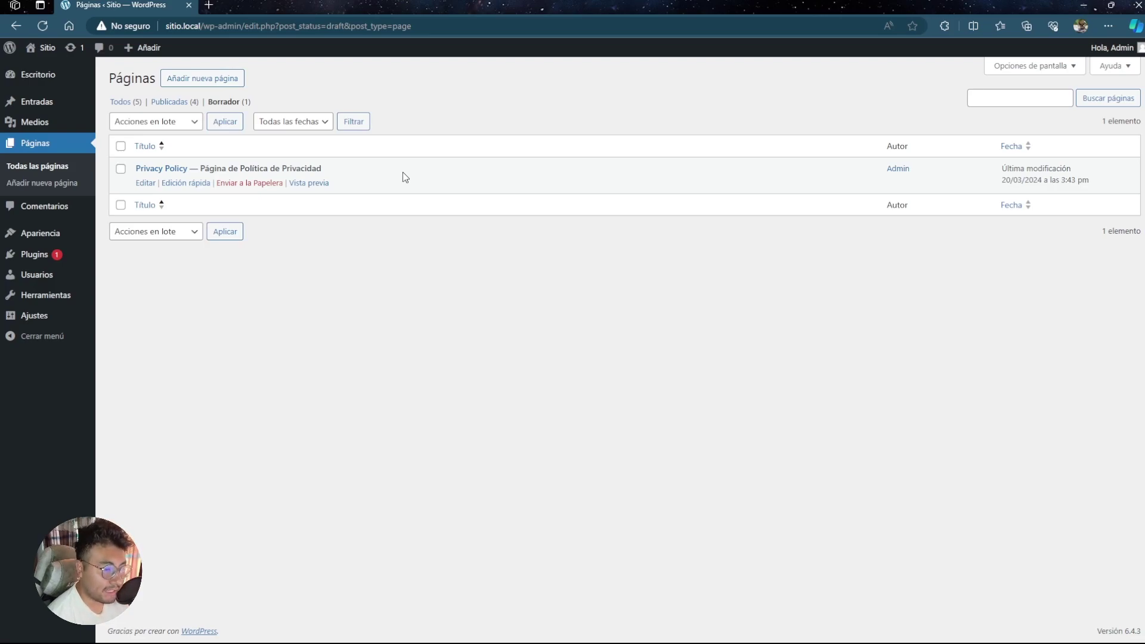
click(249, 182)
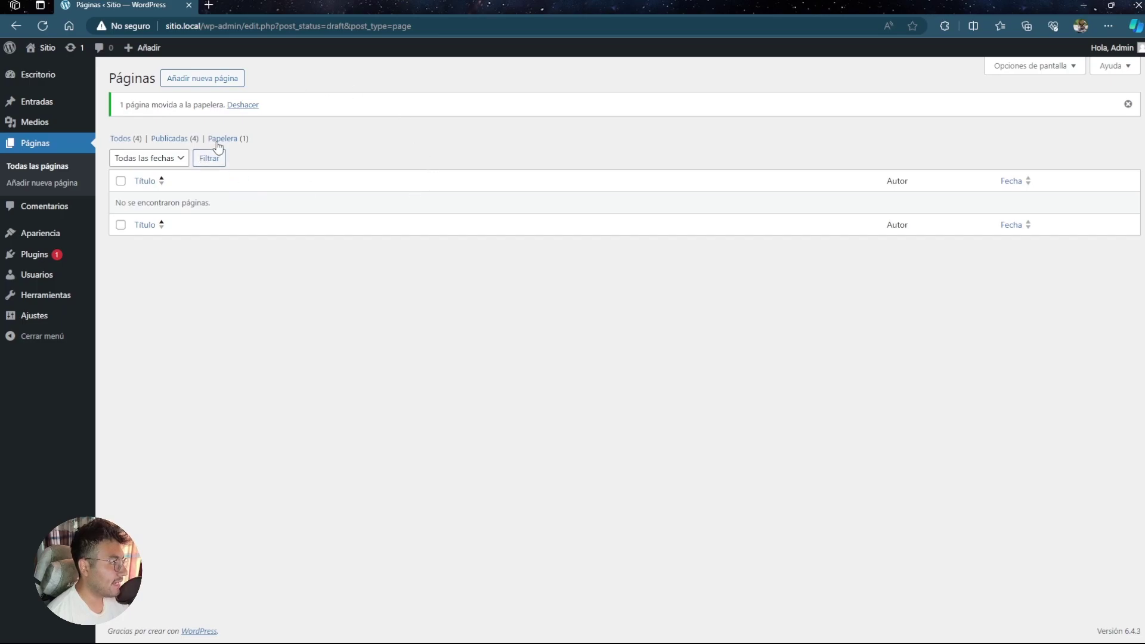
click(236, 139)
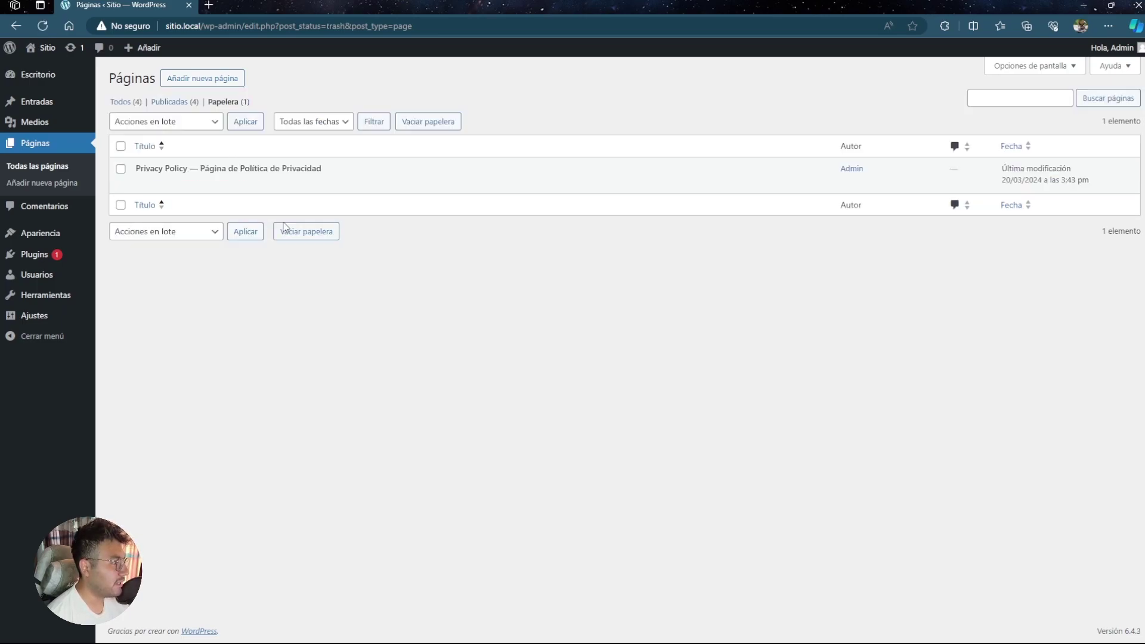
click(120, 102)
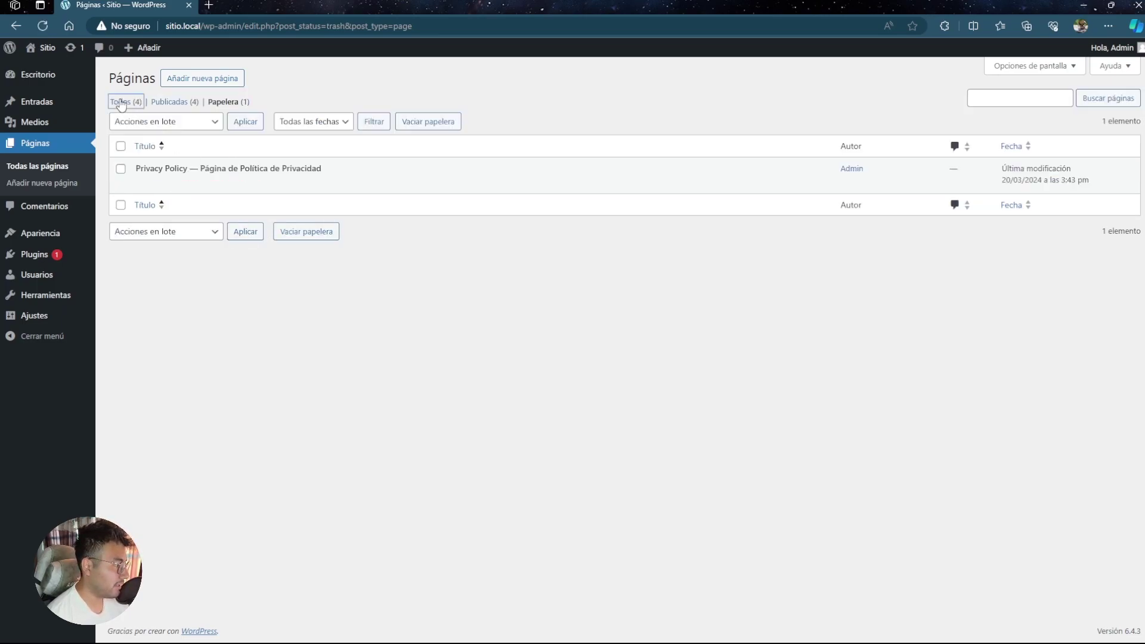
click(222, 79)
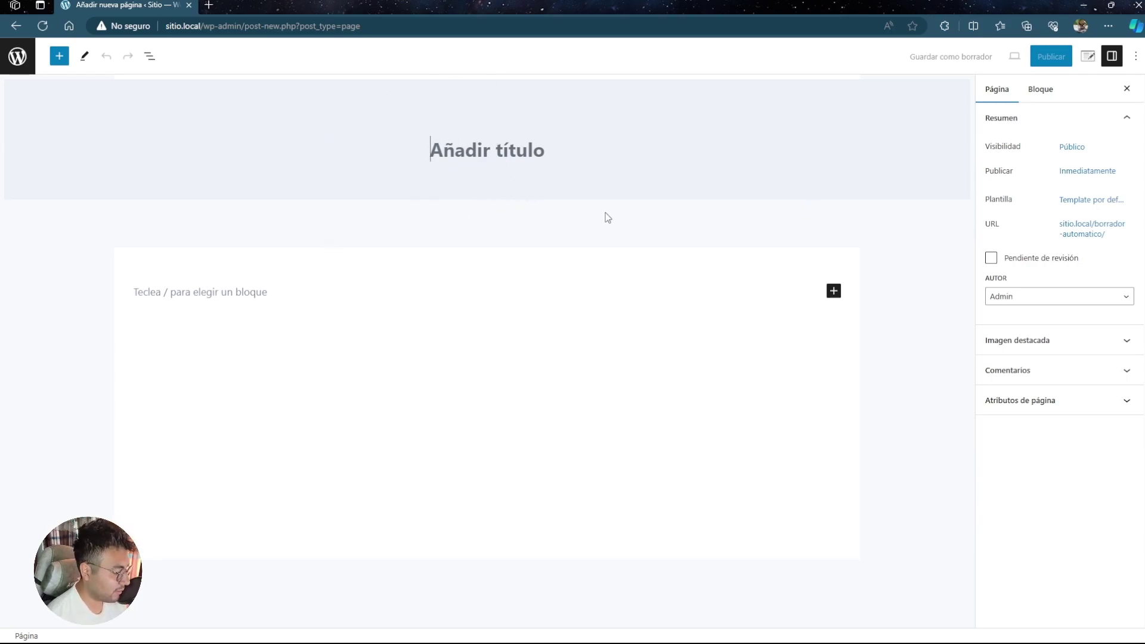
- Title the page 'Página 1' and insert the misty forest mountain image as an Imagen block
text(Página 1)
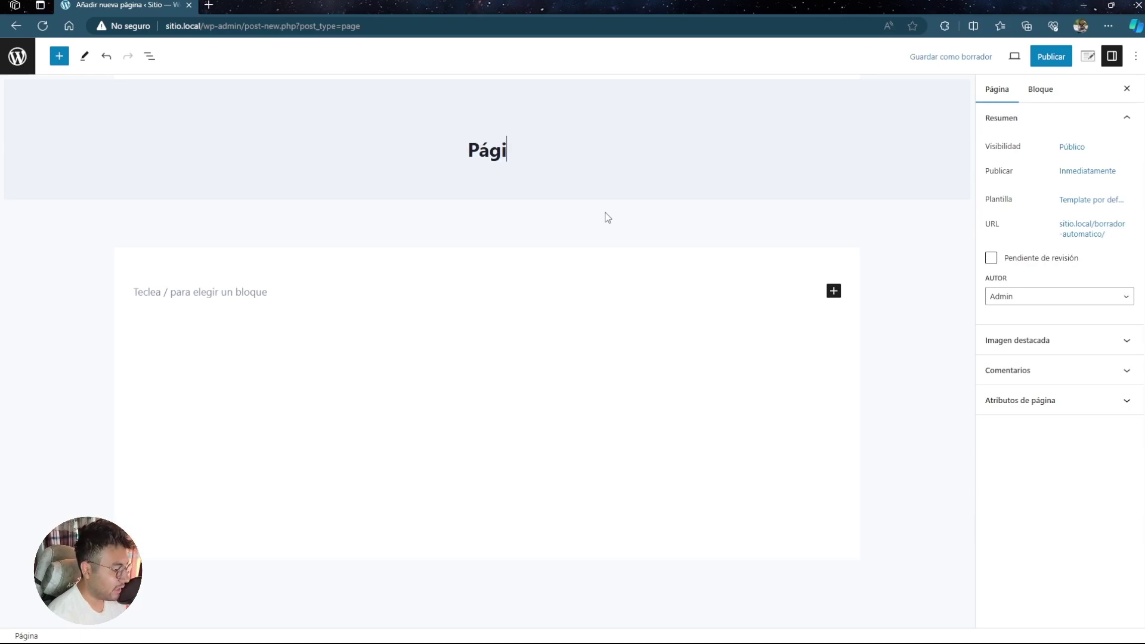
click(316, 256)
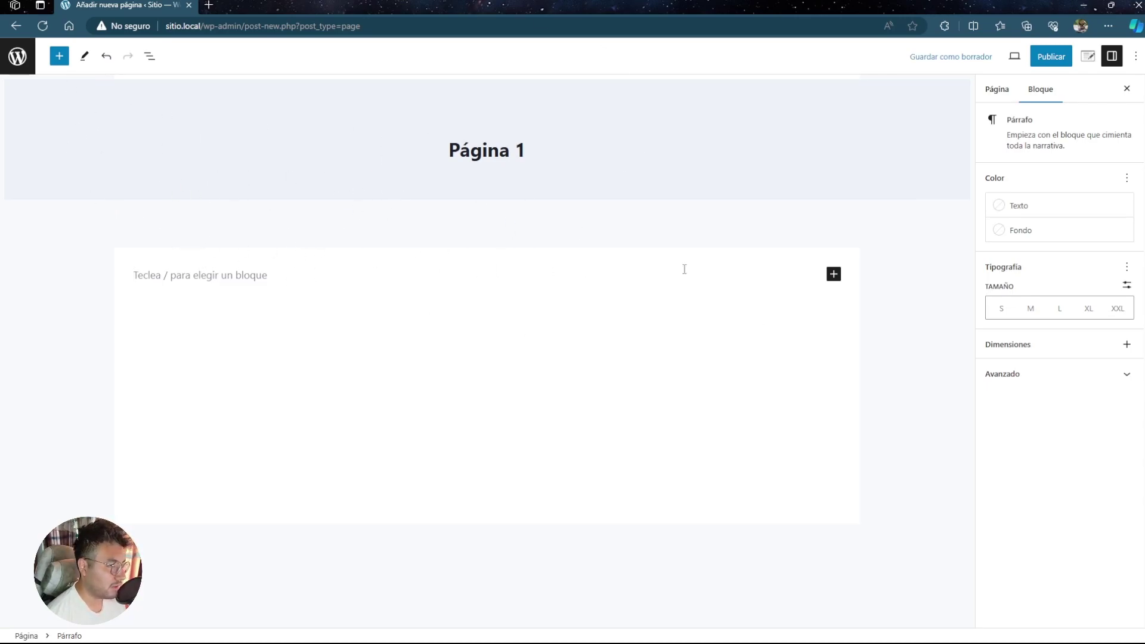
click(834, 275)
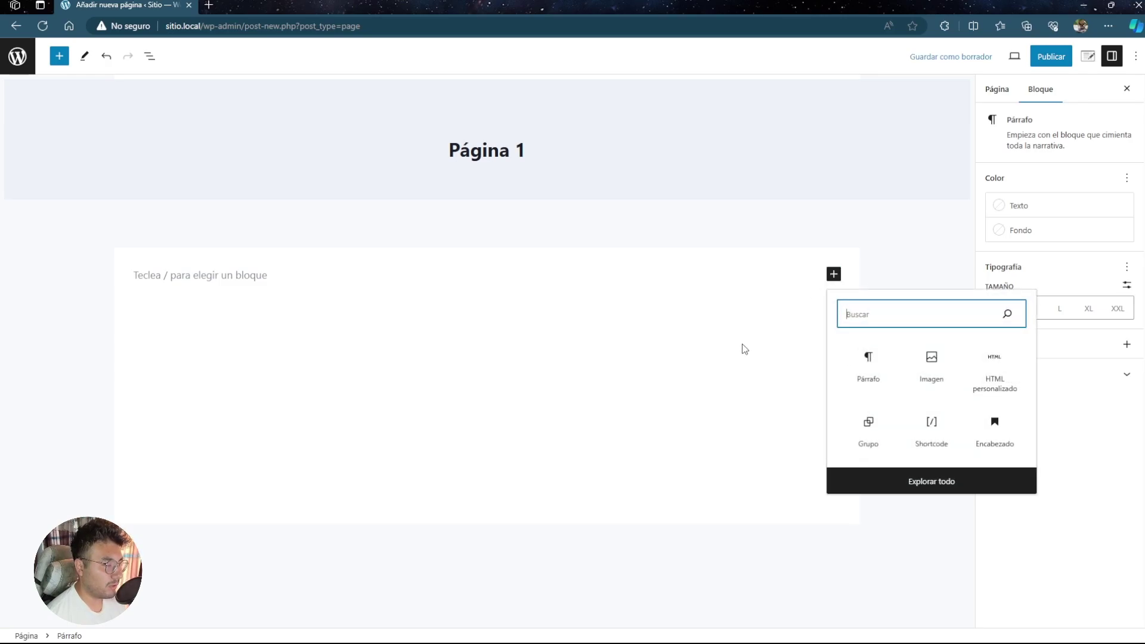
click(931, 365)
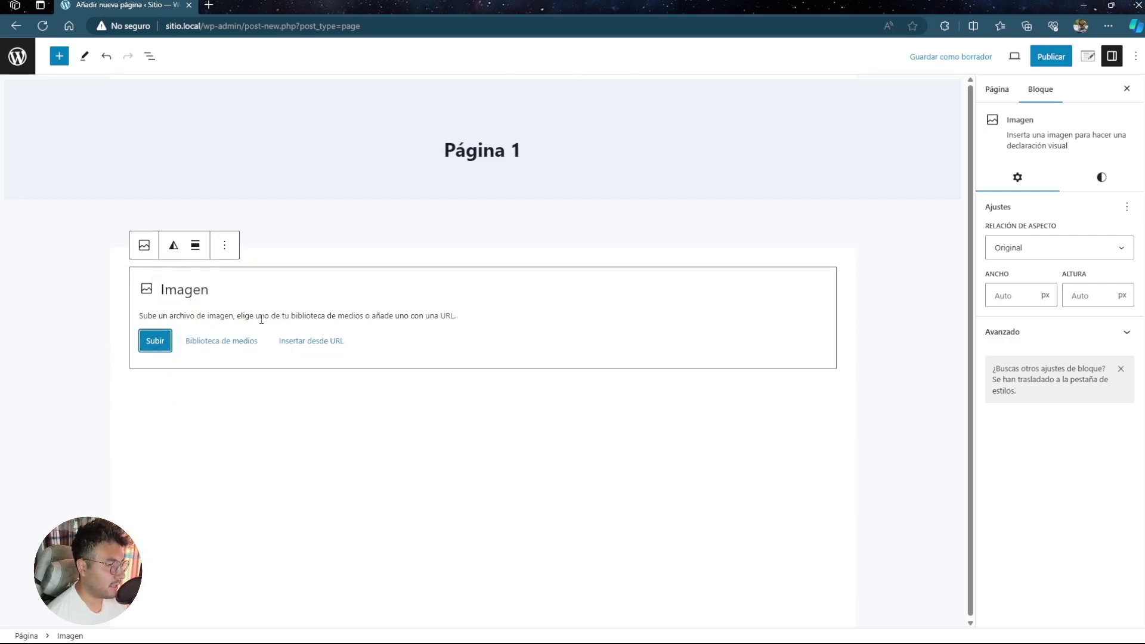
click(225, 343)
click(156, 206)
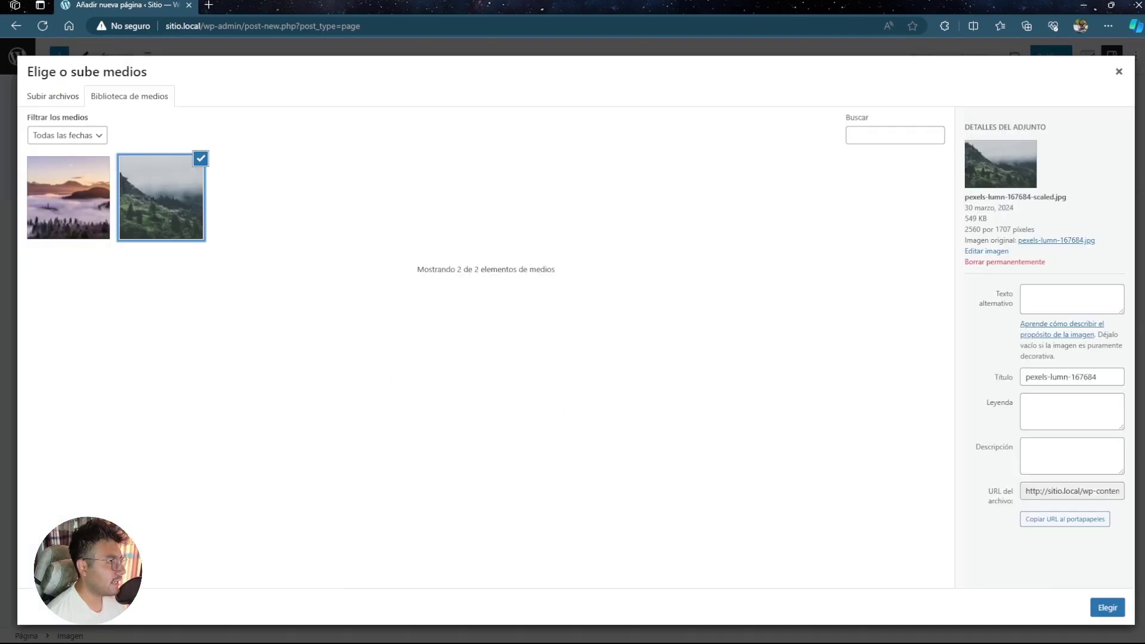
click(1104, 604)
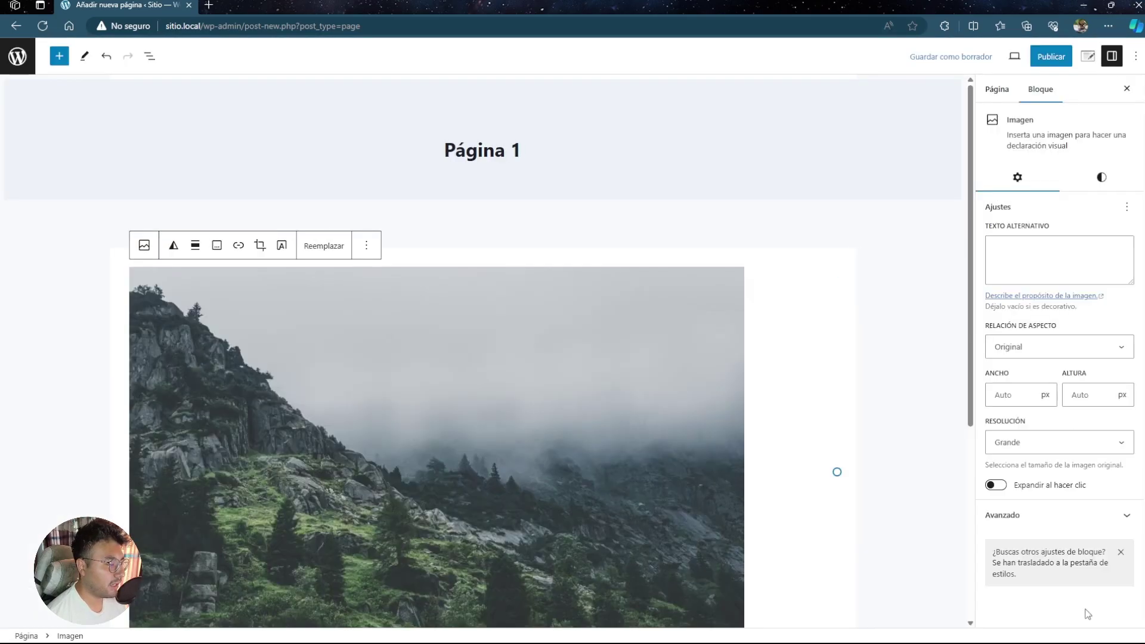
- Delete that image block, add another Imagen block, cancel its upload, and delete it too
click(379, 250)
click(401, 530)
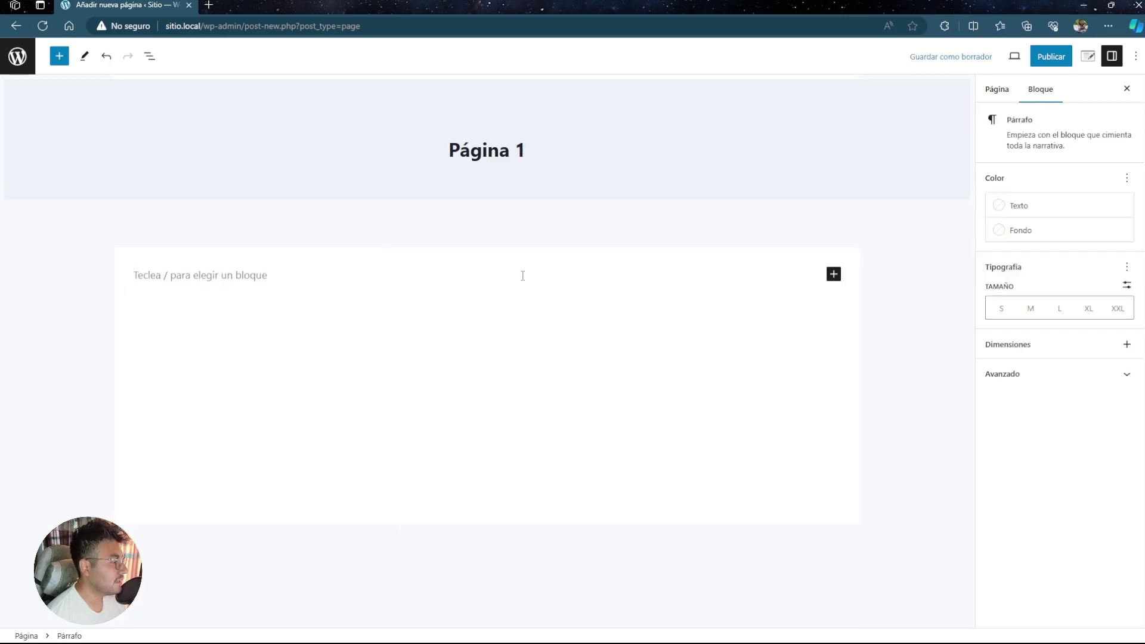
click(834, 275)
click(933, 366)
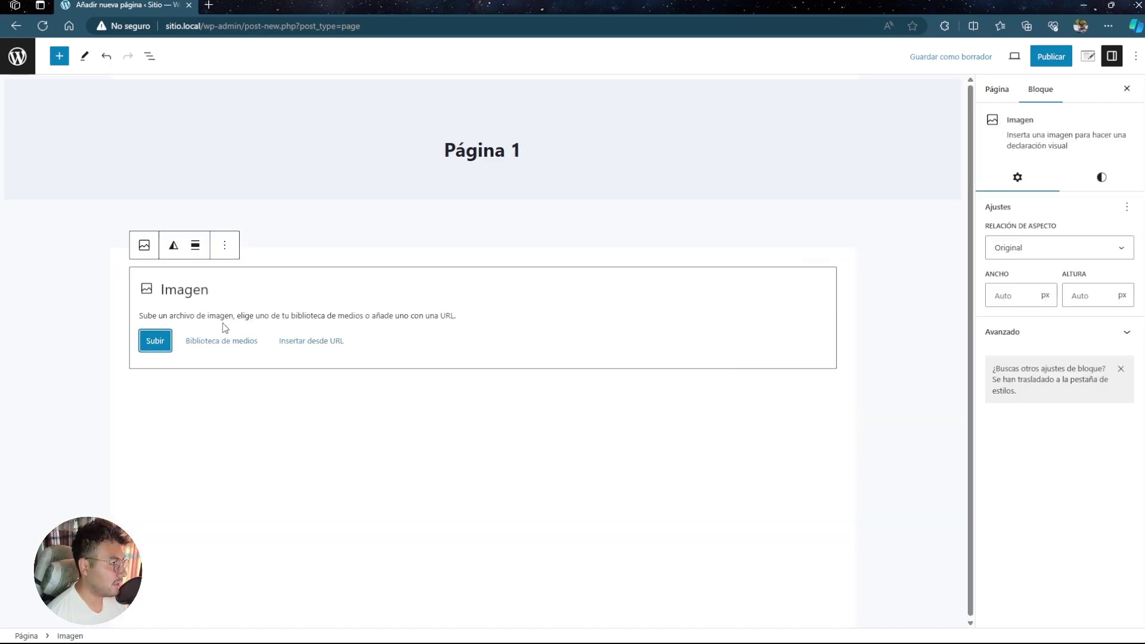
click(155, 341)
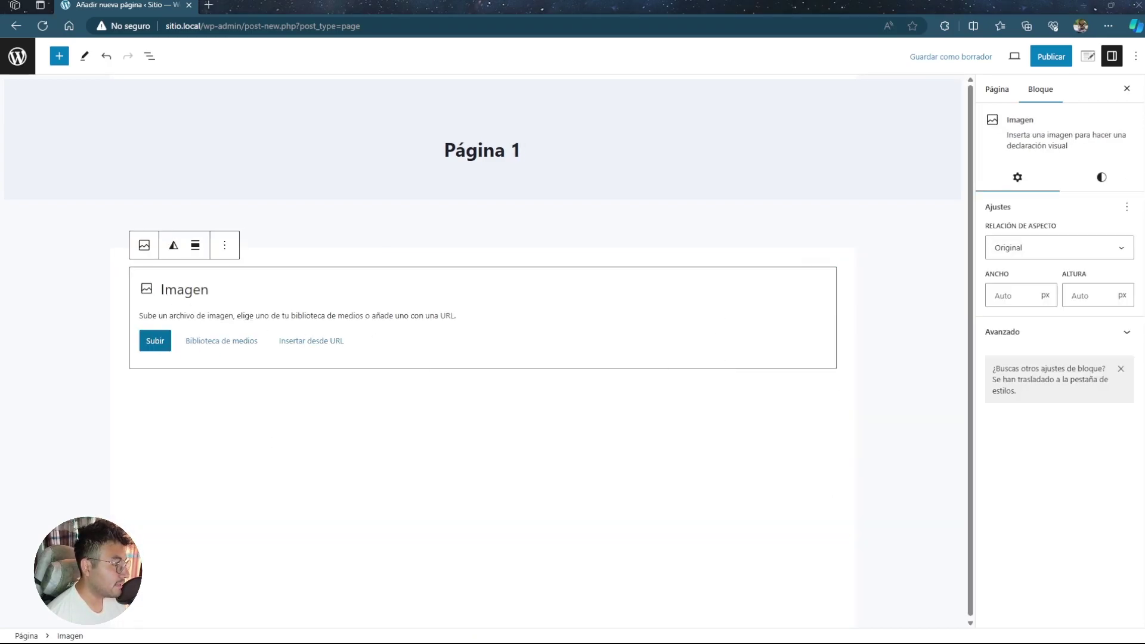
key(Escape)
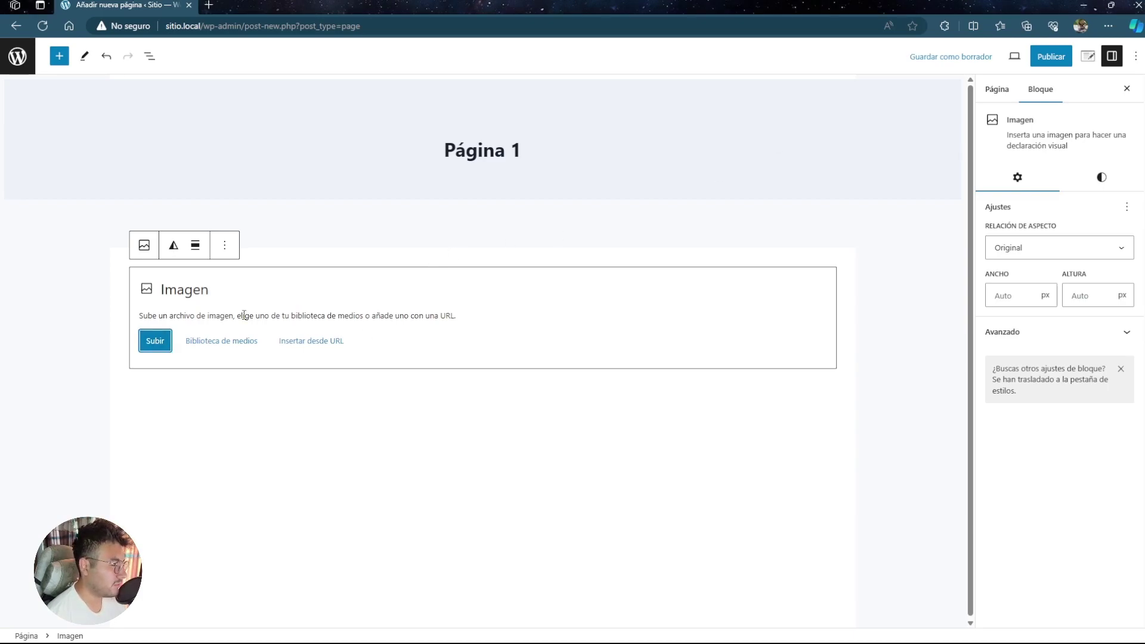
click(226, 246)
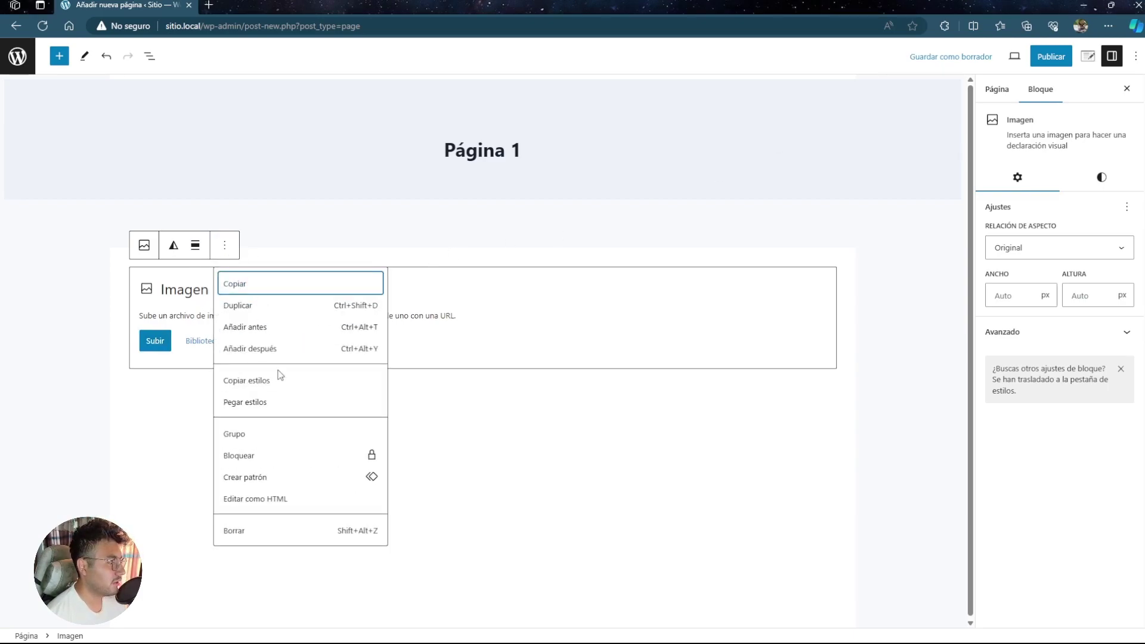
click(270, 529)
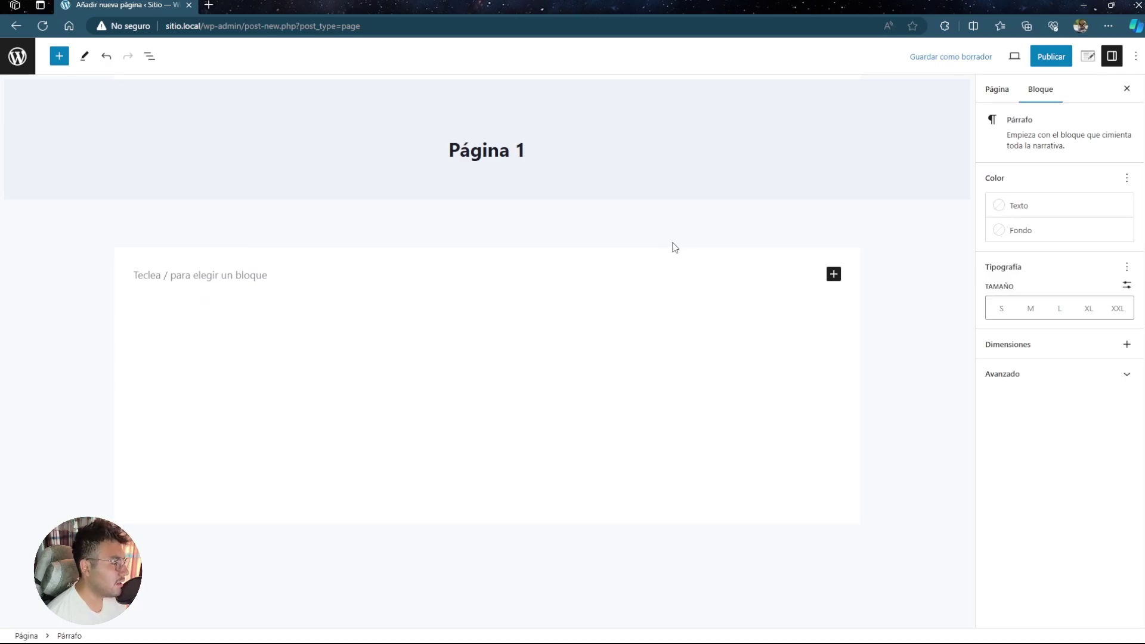
click(834, 273)
- Show all block types via 'Explorar todo' and scroll through the block list
click(936, 482)
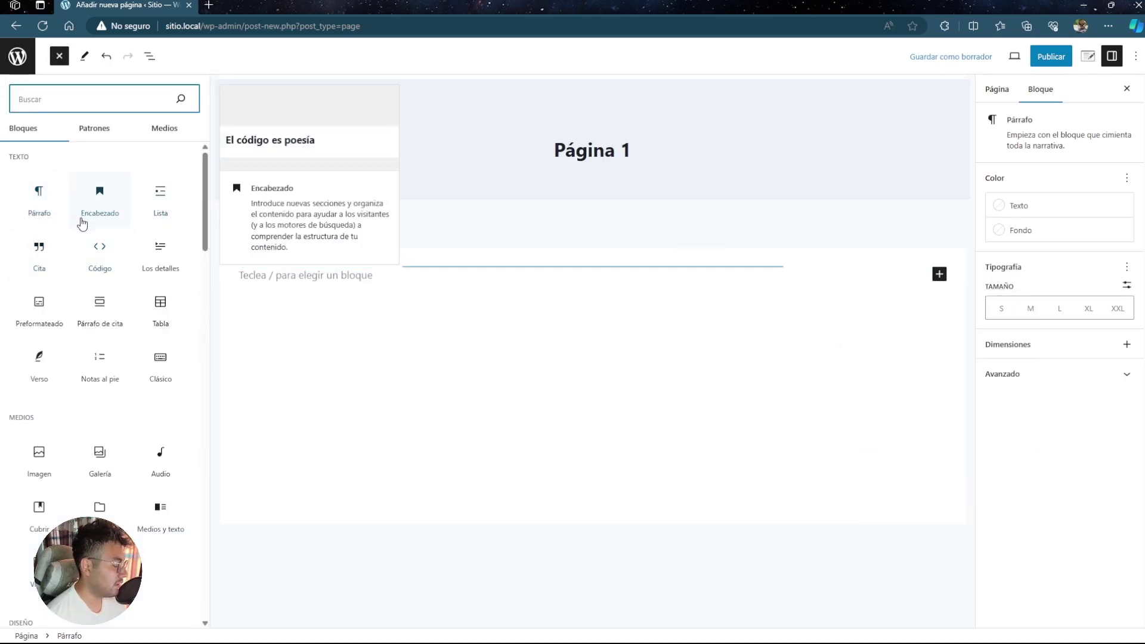
scroll(79, 331, down, 1)
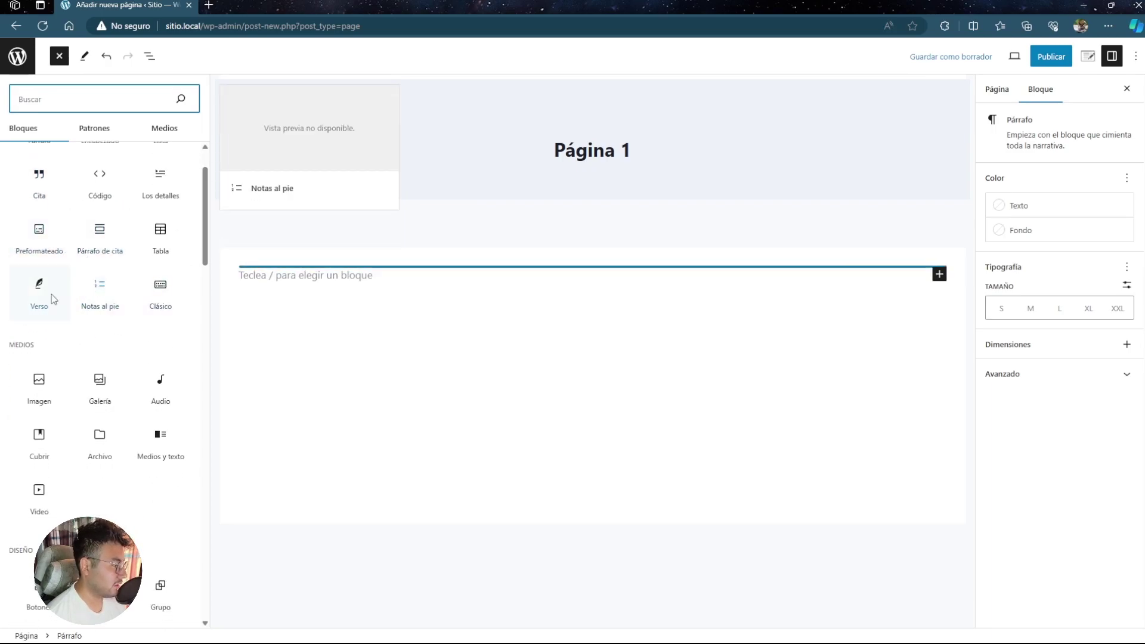
scroll(167, 386, down, 1)
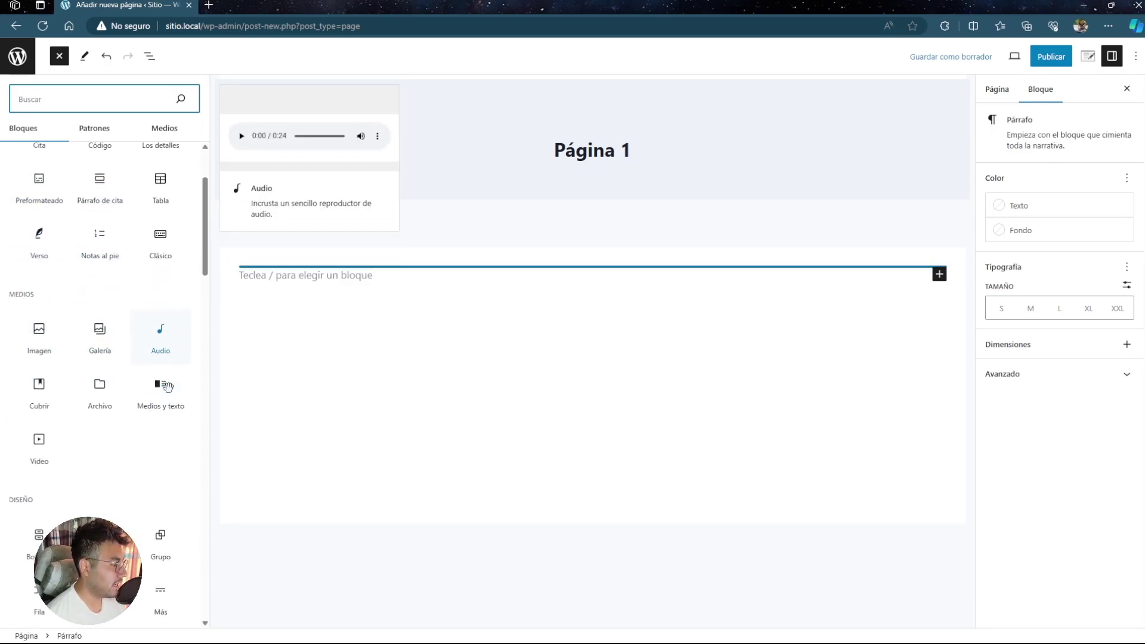
scroll(95, 382, down, 2)
scroll(78, 363, down, 2)
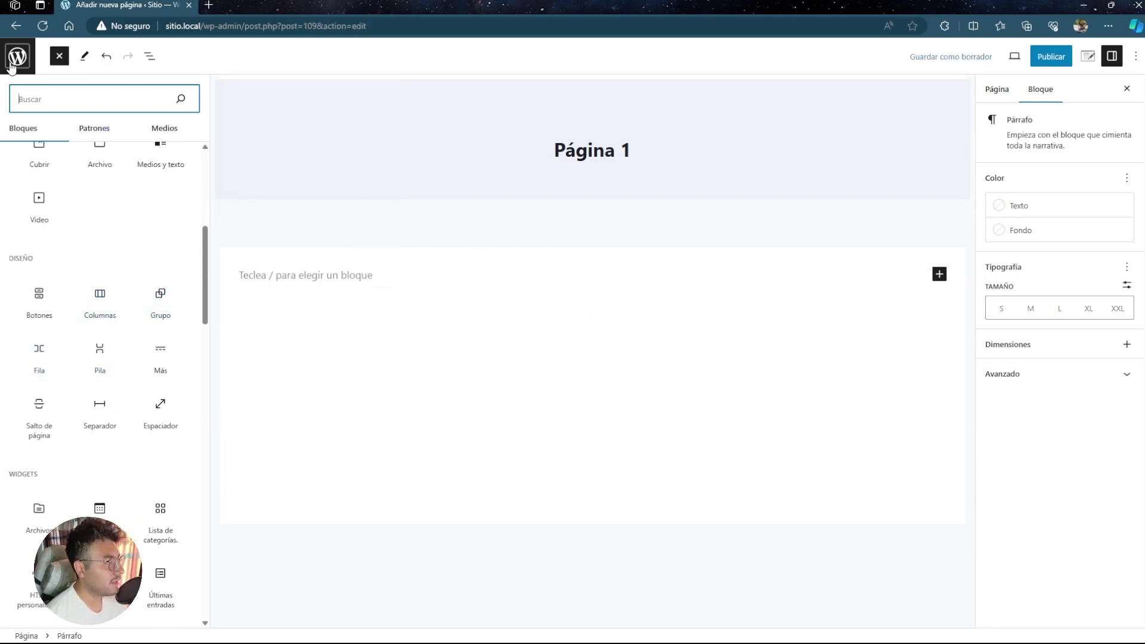
- Publish Página 1 and copy its page address
click(1049, 56)
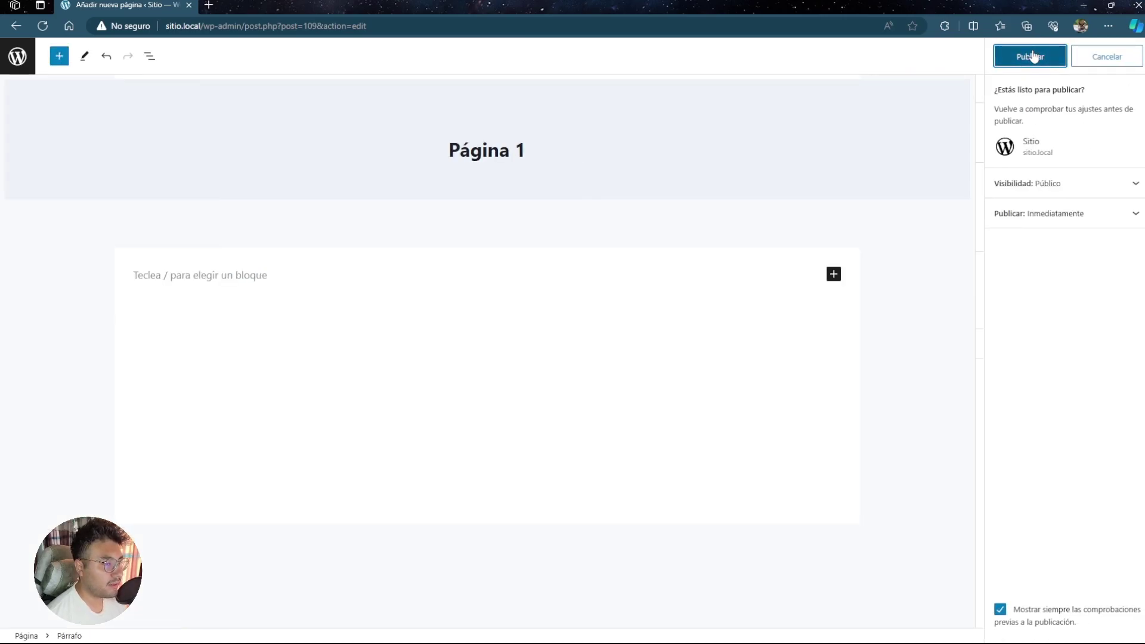
click(1034, 57)
click(1115, 157)
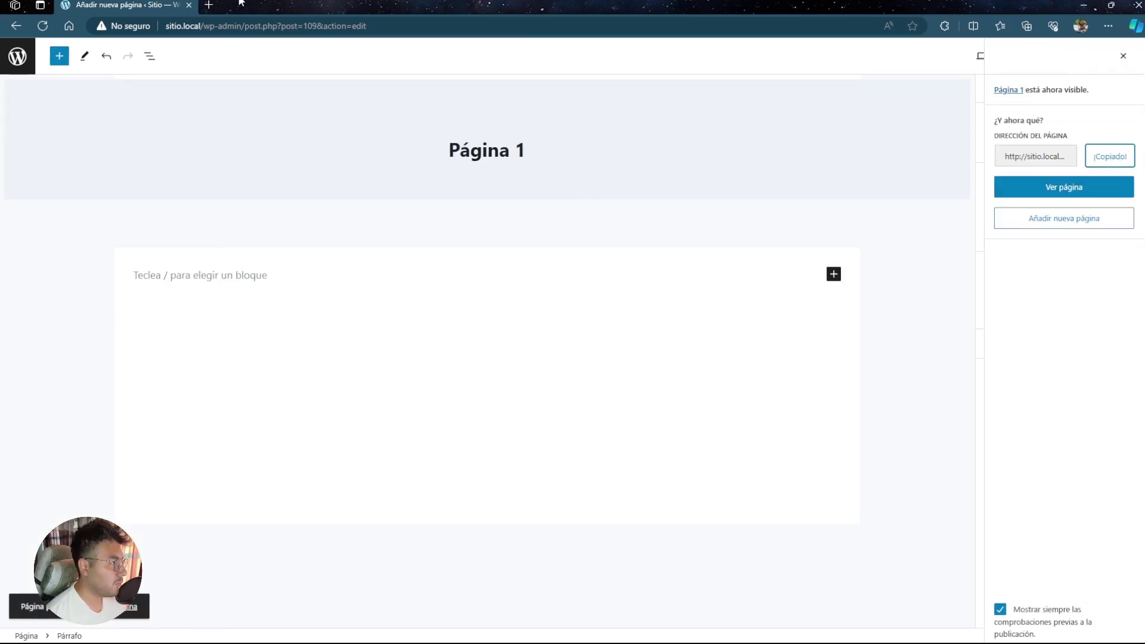
- Open Página 1 on the live site in a new tab, then return to the admin pages list
click(209, 5)
text(http://sitio.local/pagina-1/)
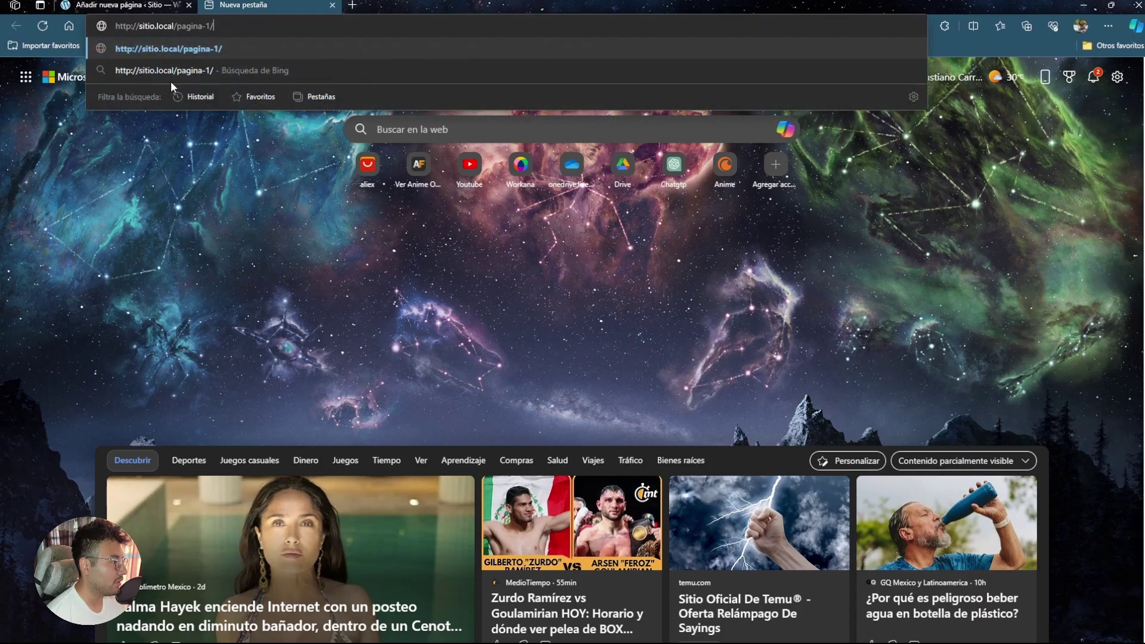
key(Return)
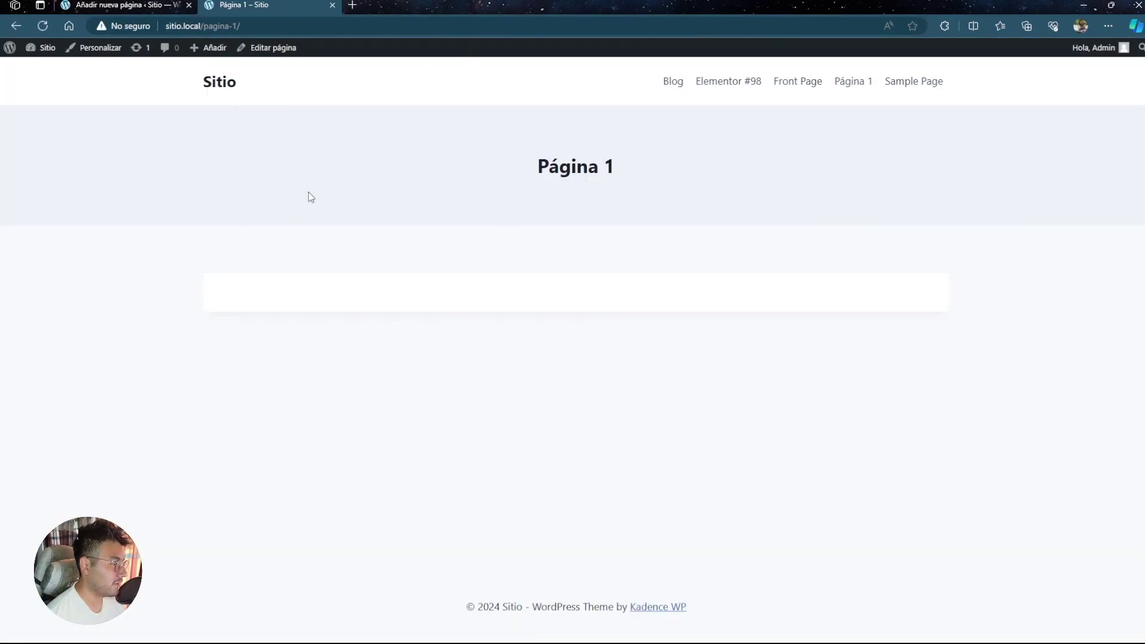
click(80, 4)
click(17, 57)
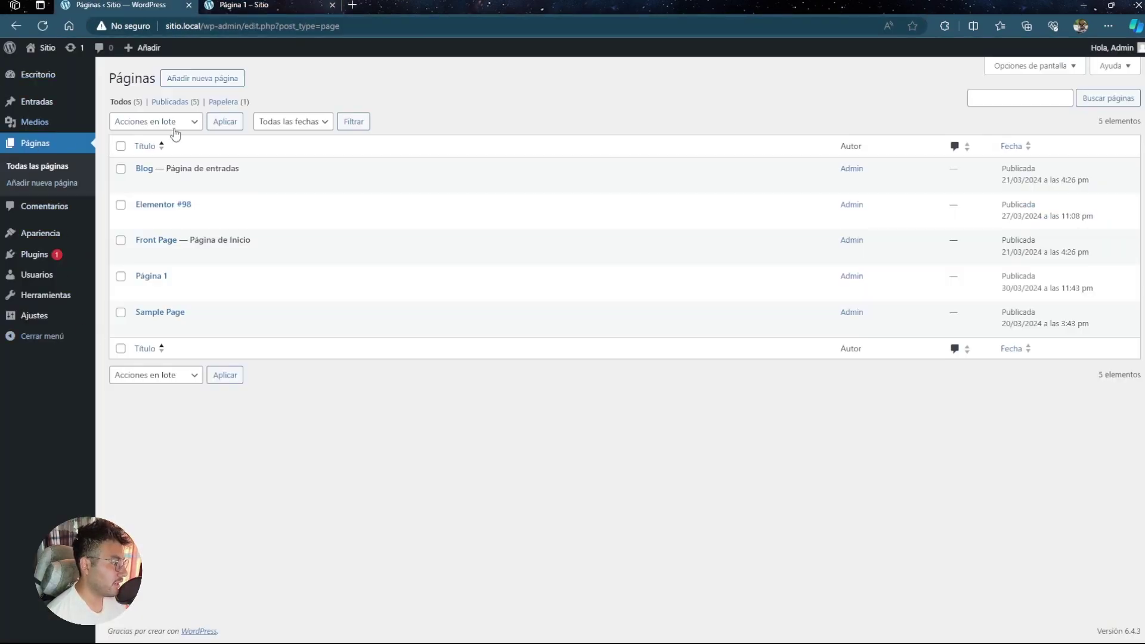
- Open Comentarios and highlight the sample comment from A WordPress Commenter on Hello world!
click(27, 214)
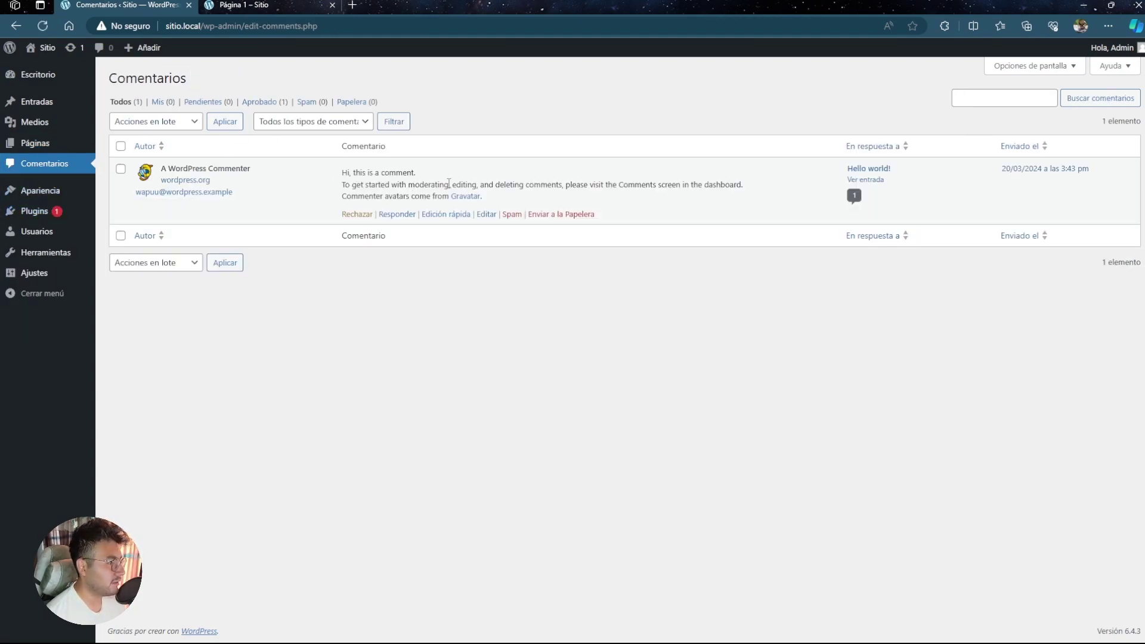
drag(345, 170, 589, 197)
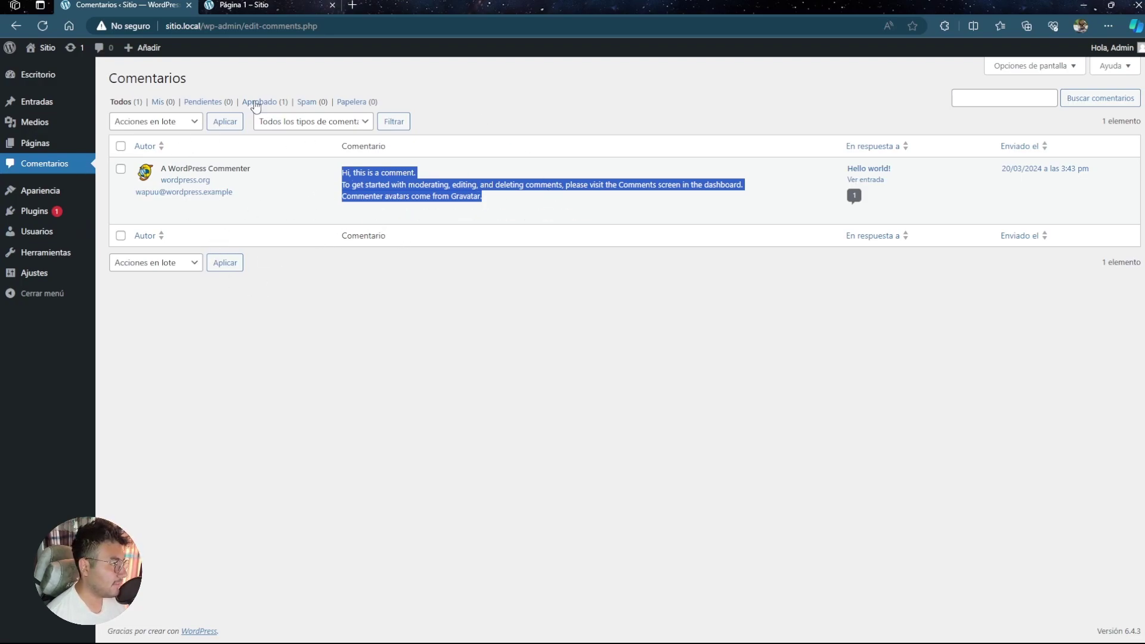
- Open Temas, look over the installed theme cards, and open Añadir temas in a new tab
mouse_move(53, 190)
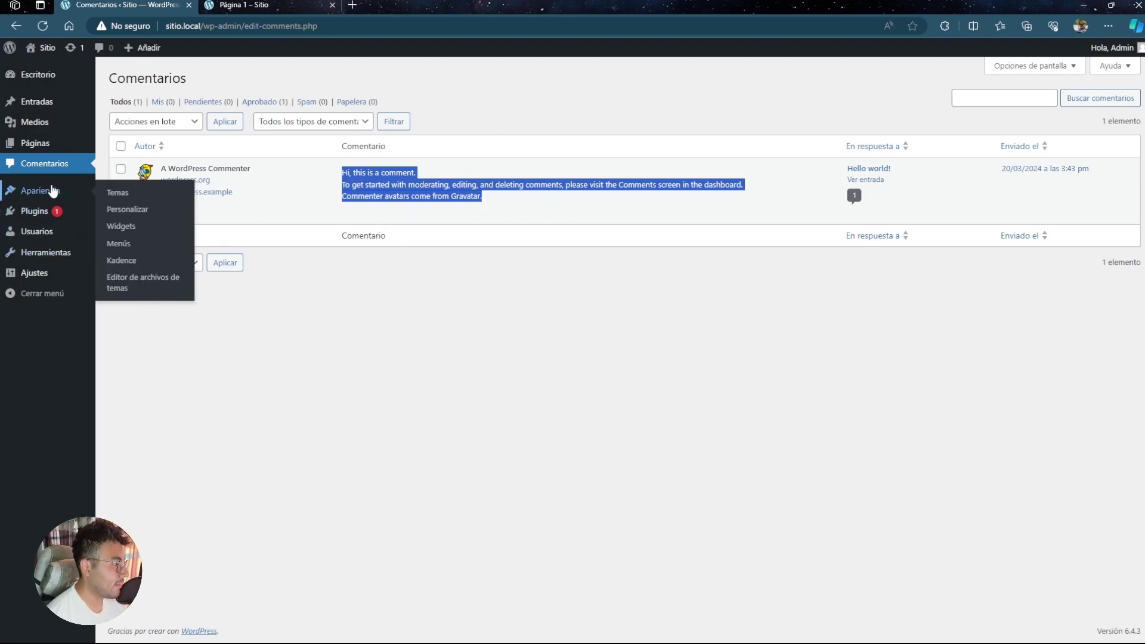
click(37, 192)
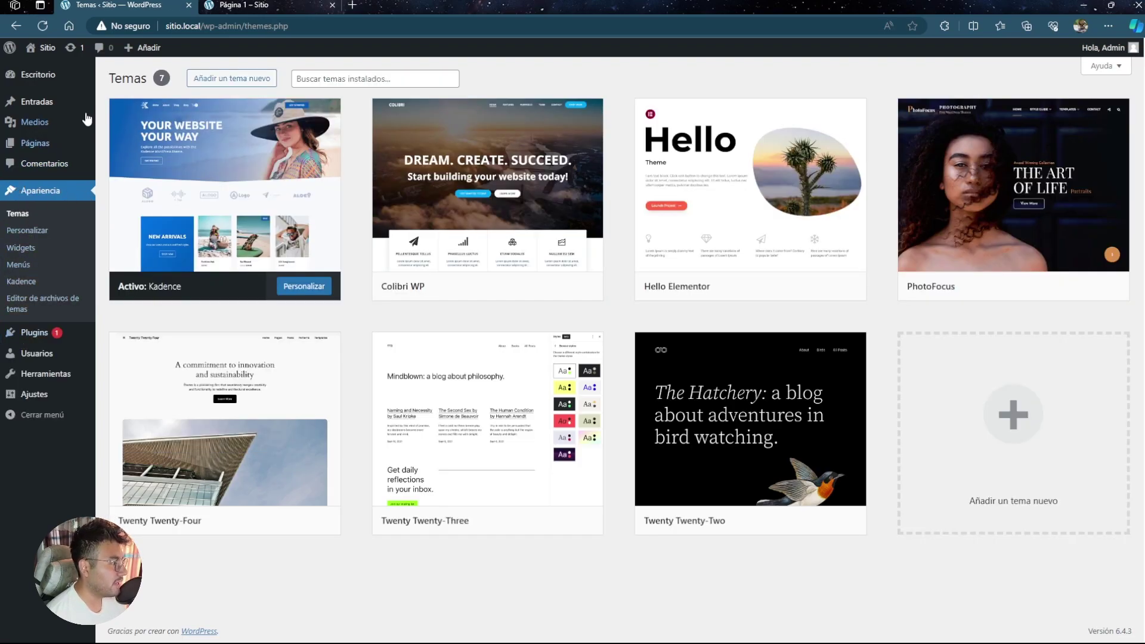
mouse_move(429, 189)
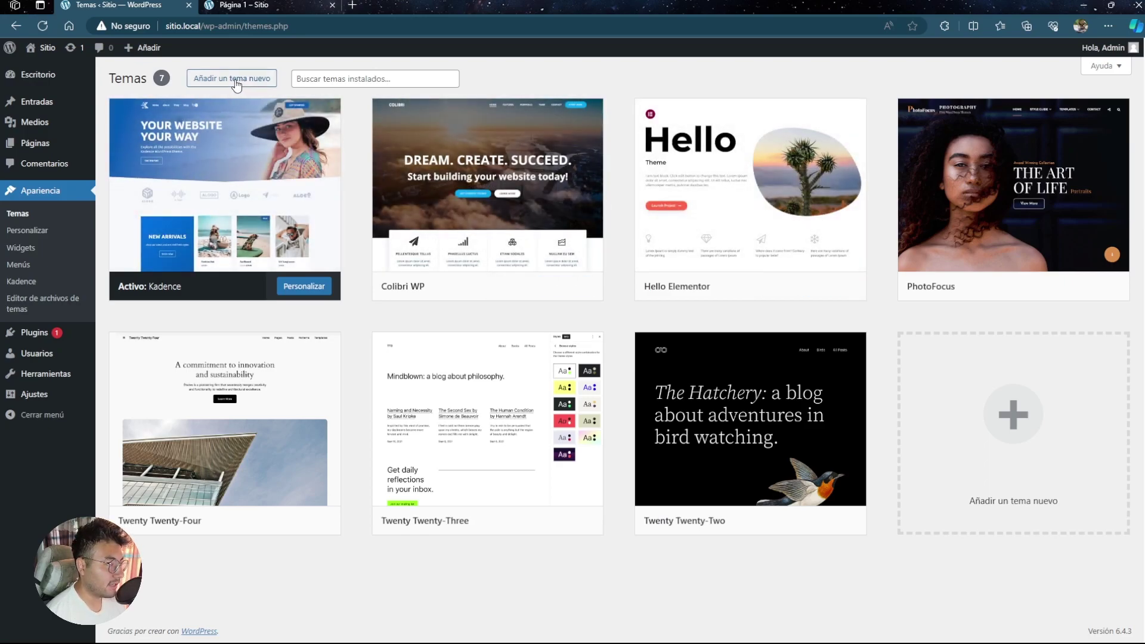
mouse_move(442, 402)
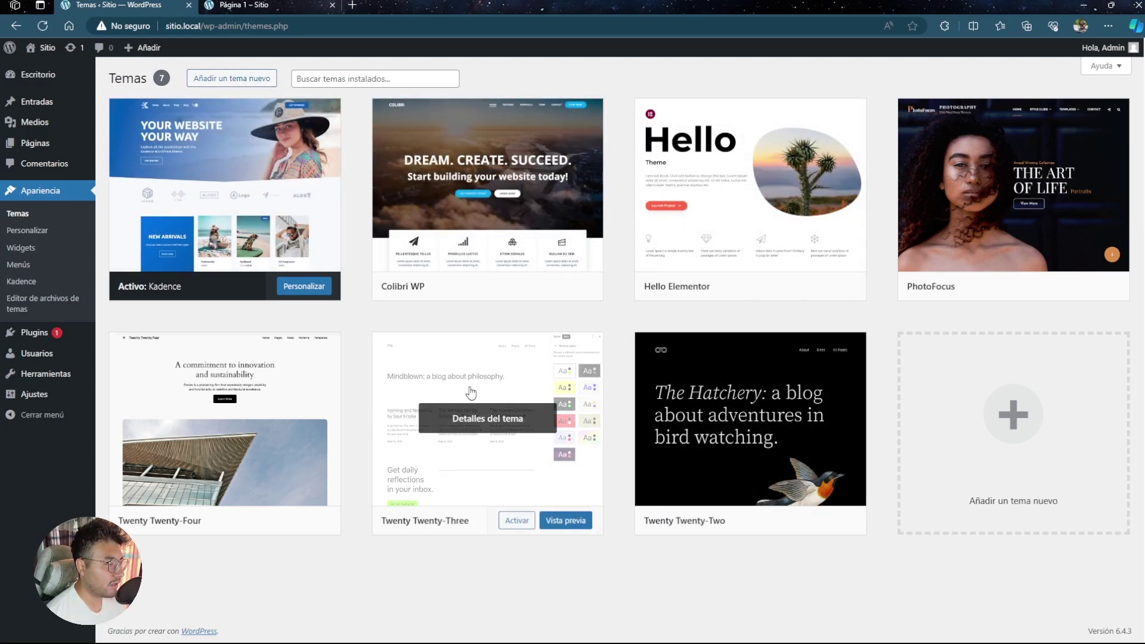
mouse_move(511, 289)
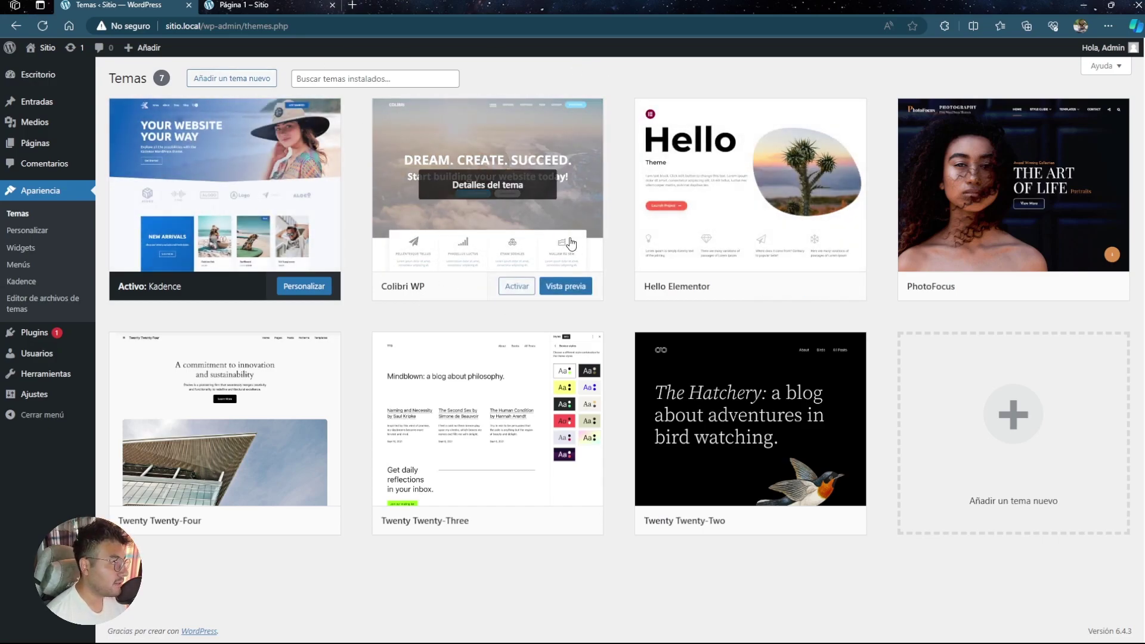
middle_click(239, 82)
- Browse the Recientes and Populares theme lists, install Jadro, and close the Añadir temas tab
click(269, 5)
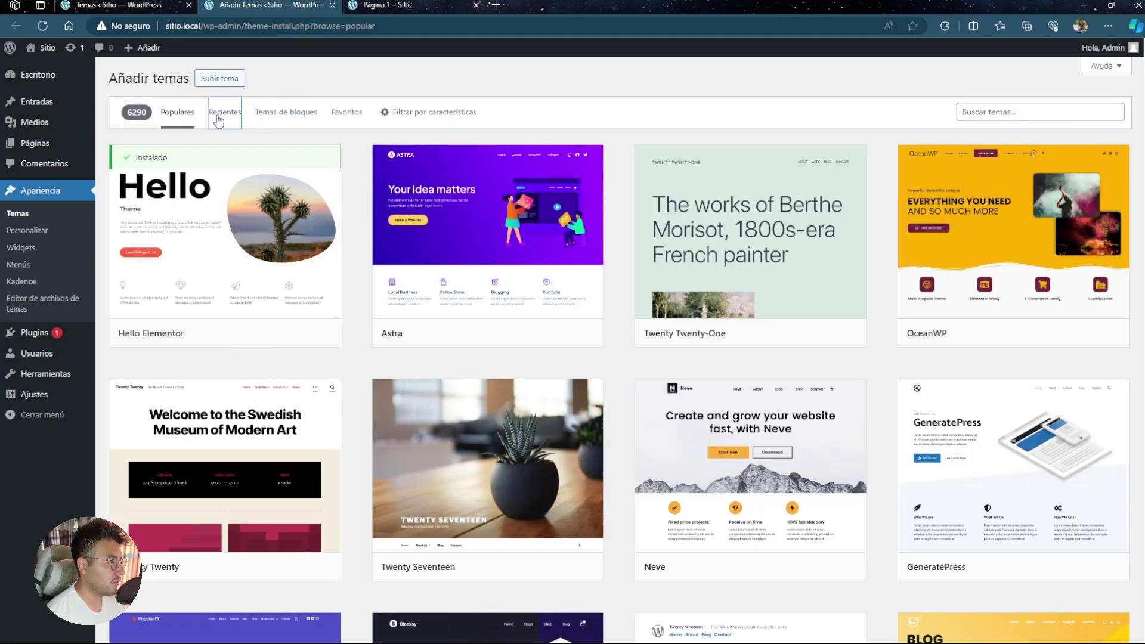
click(219, 117)
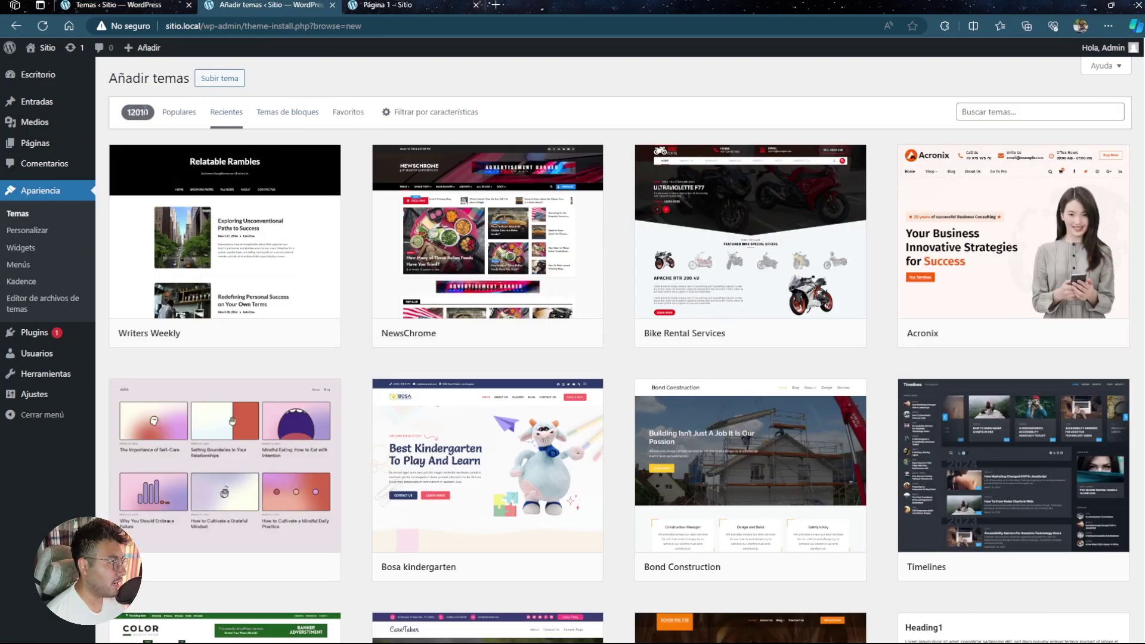
click(170, 117)
scroll(636, 327, down, 15)
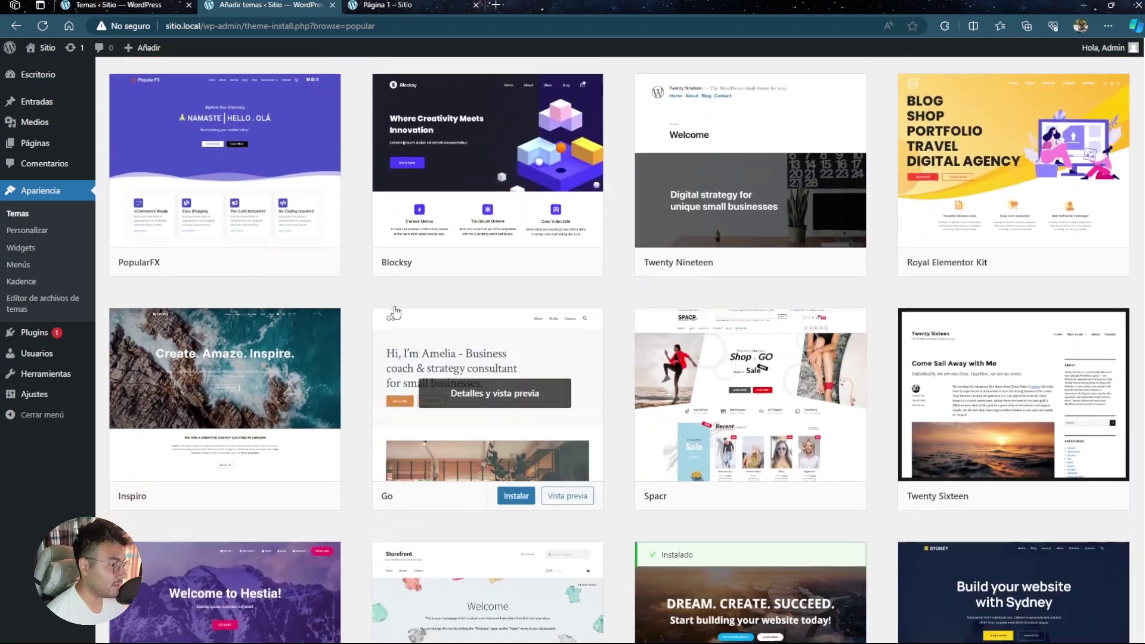
scroll(578, 299, down, 15)
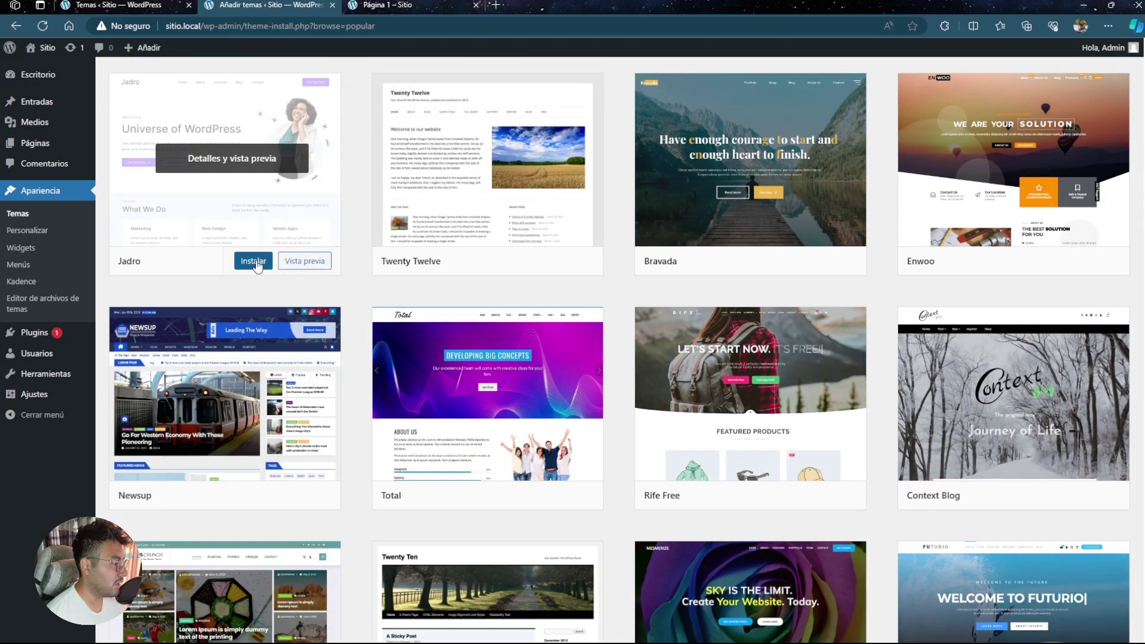
click(254, 261)
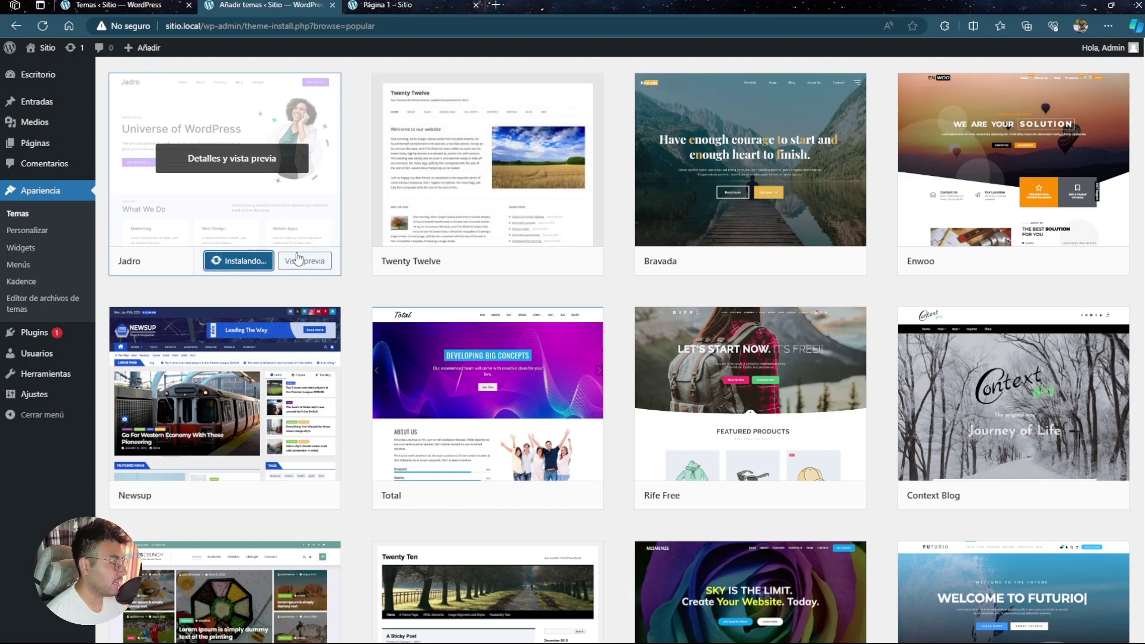
click(333, 5)
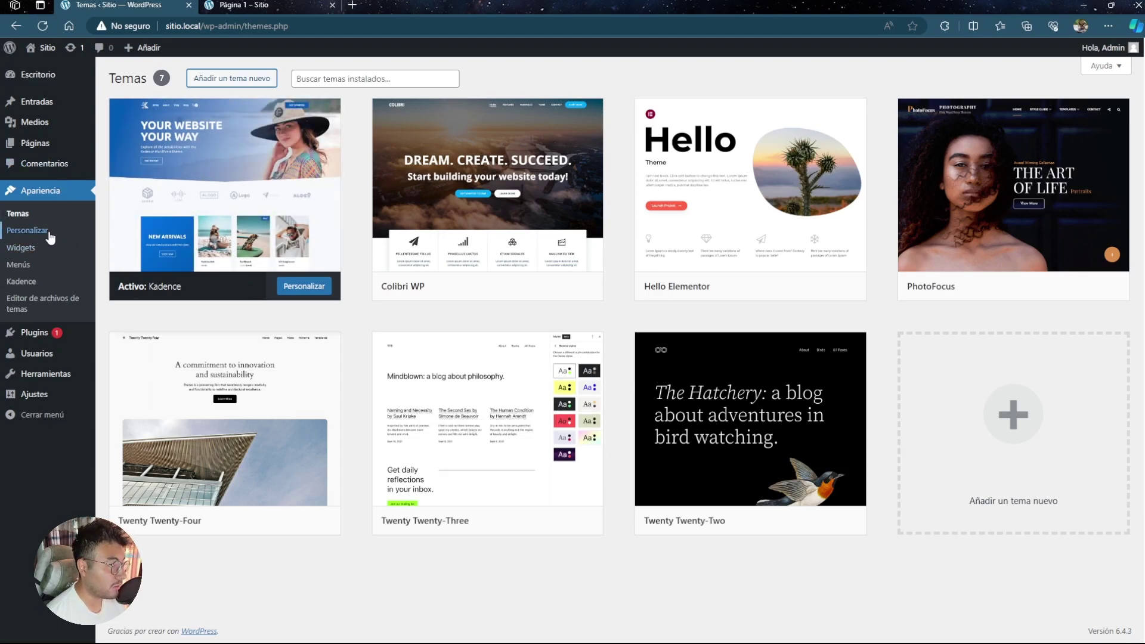
- In the Customizer, view CSS adicional and set Página 1 as the homepage
click(49, 233)
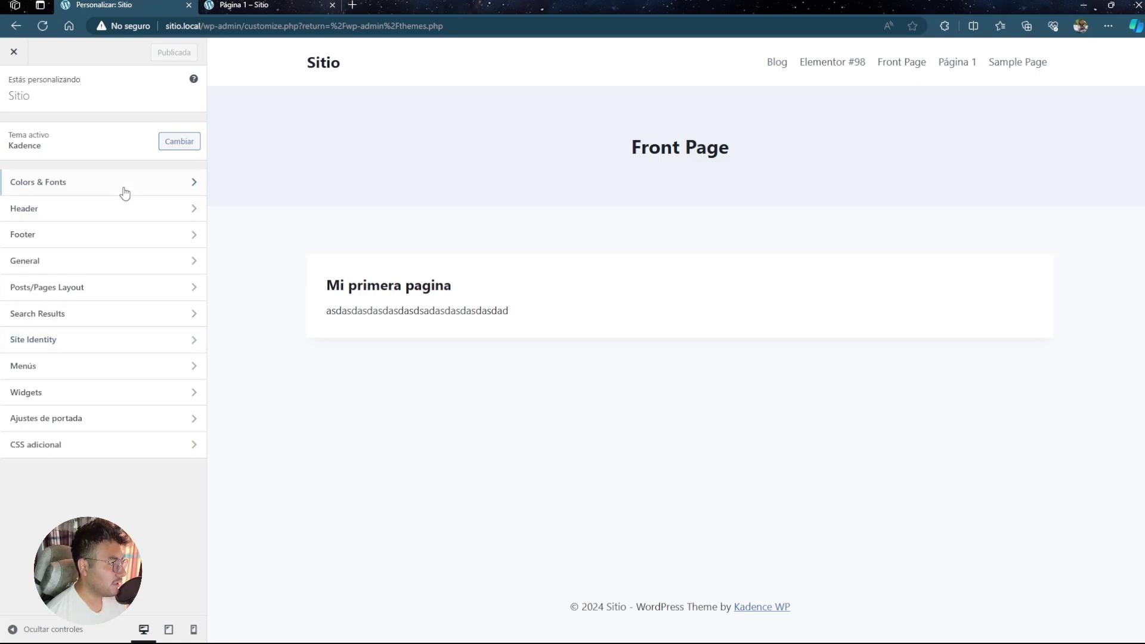
click(70, 445)
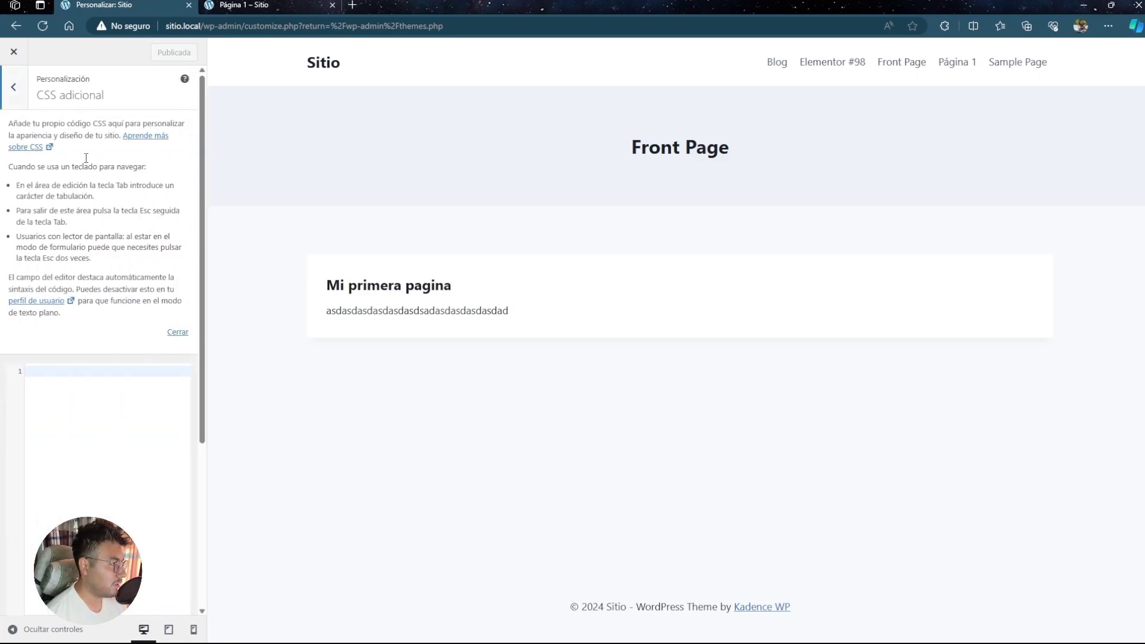
click(13, 88)
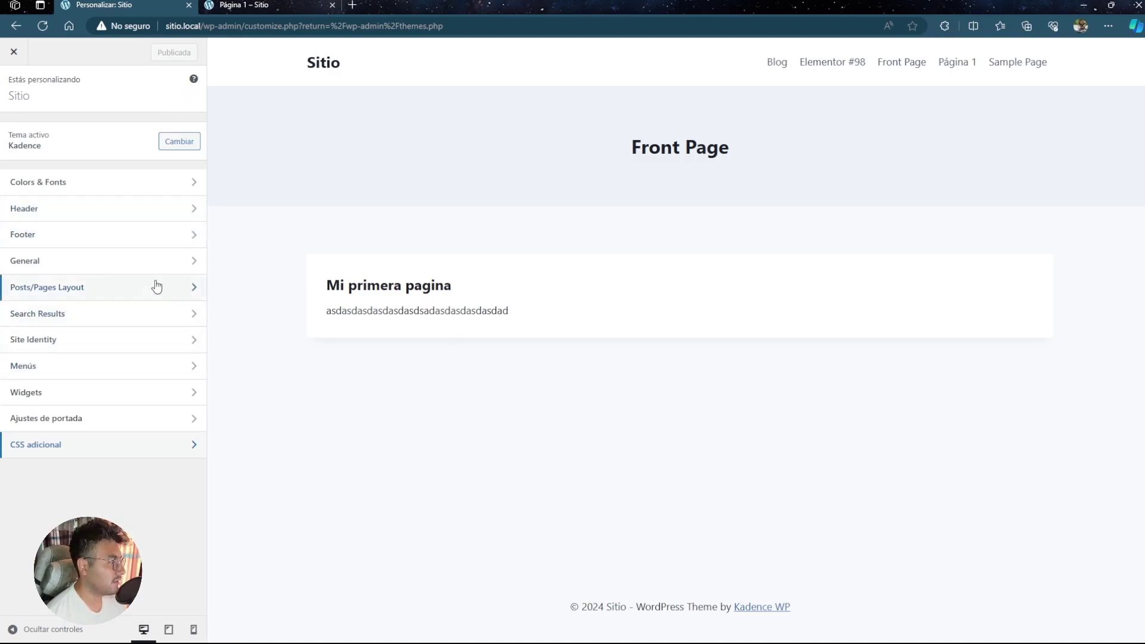
click(104, 426)
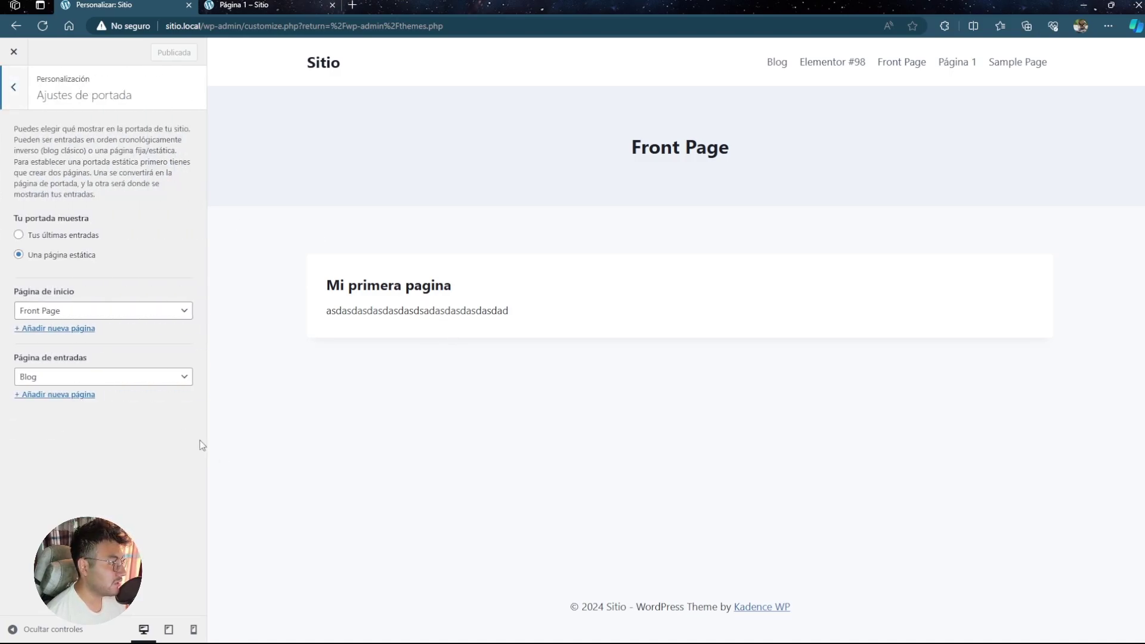
click(122, 317)
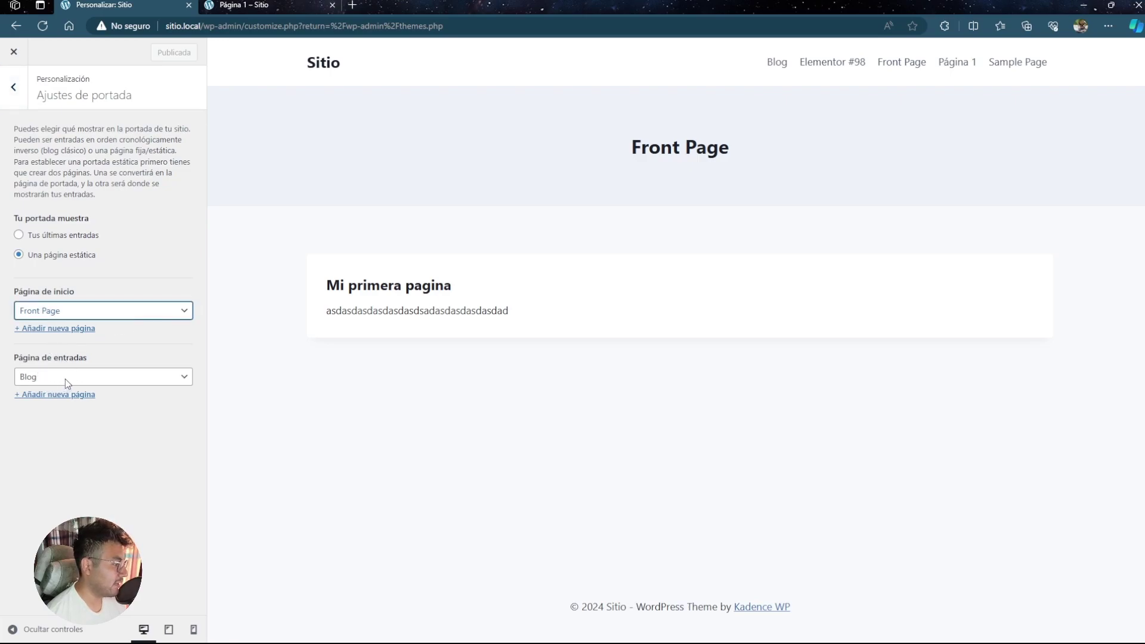
key(Down)
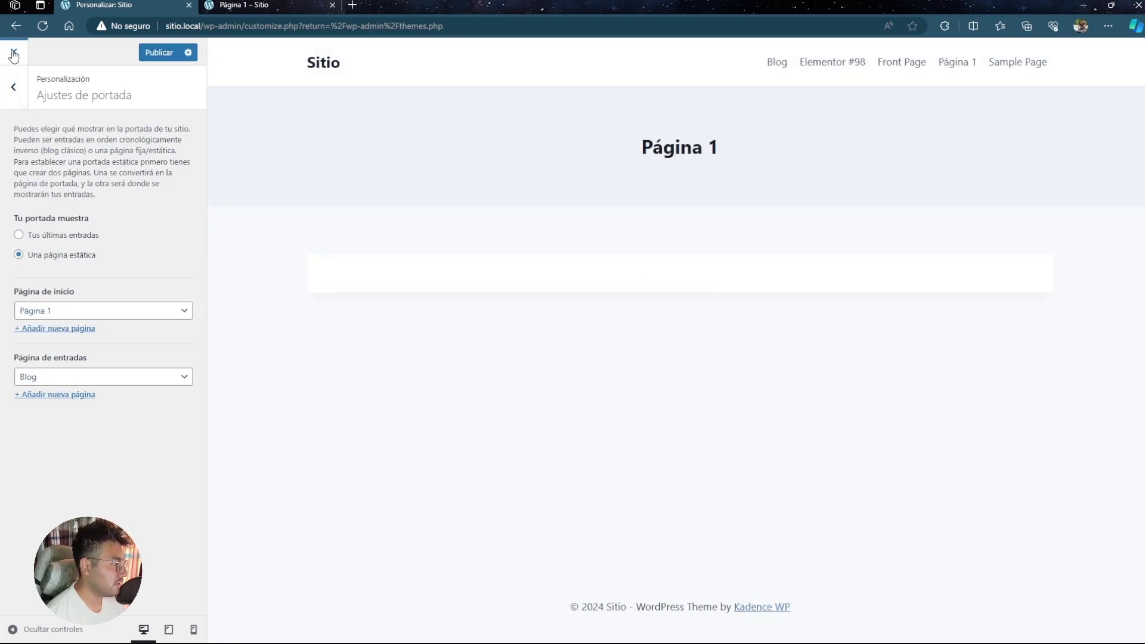
- Leave the Customizer without publishing and open Widgets, dismissing its welcome message
click(14, 52)
click(621, 91)
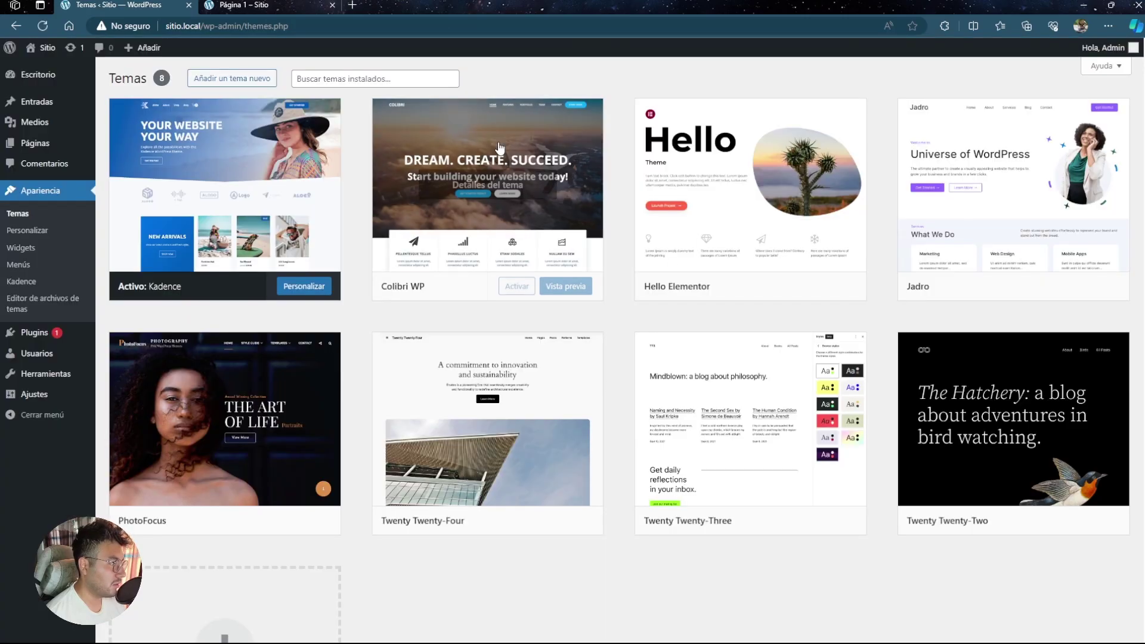
click(23, 248)
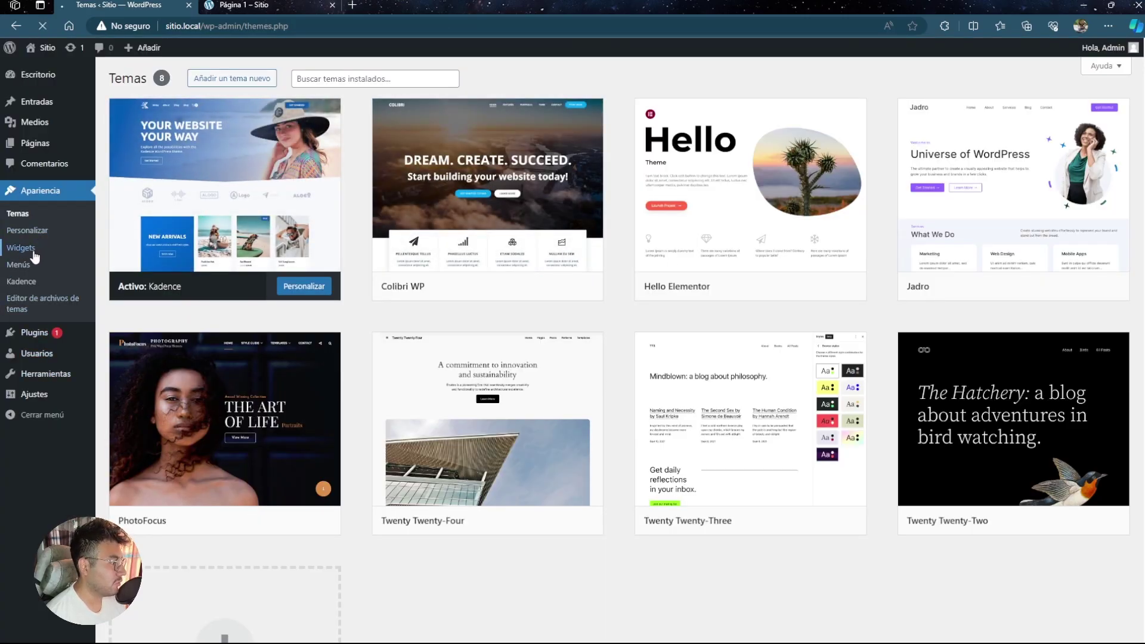
click(654, 192)
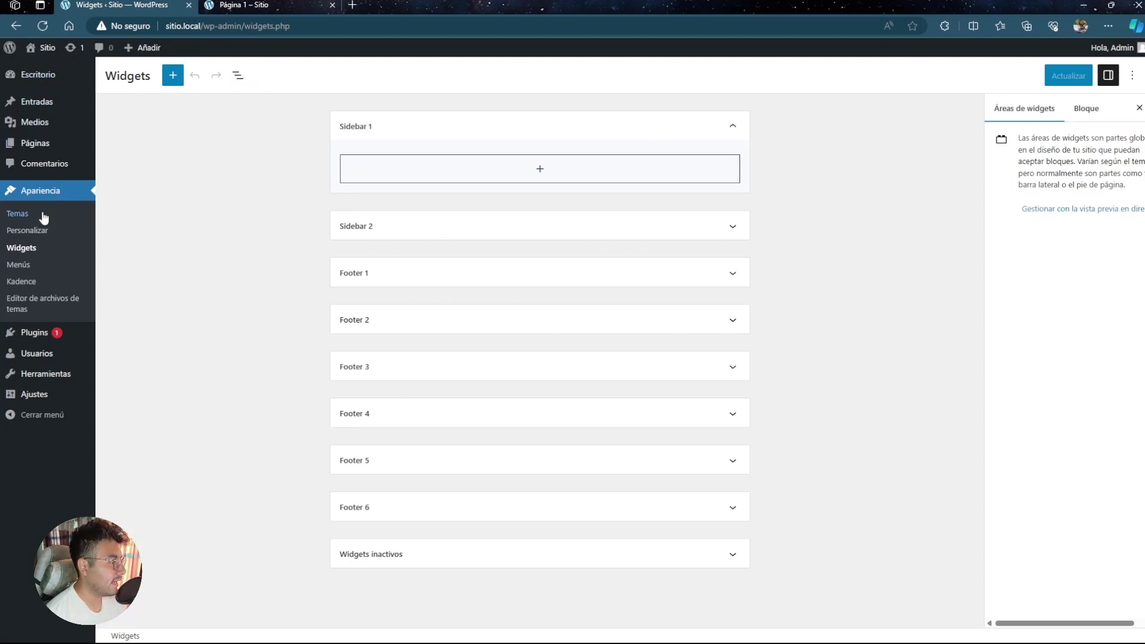
- Inspect menu1's Entradas, Enlaces personalizados and Páginas panels, then go to the Kadence dashboard
click(21, 264)
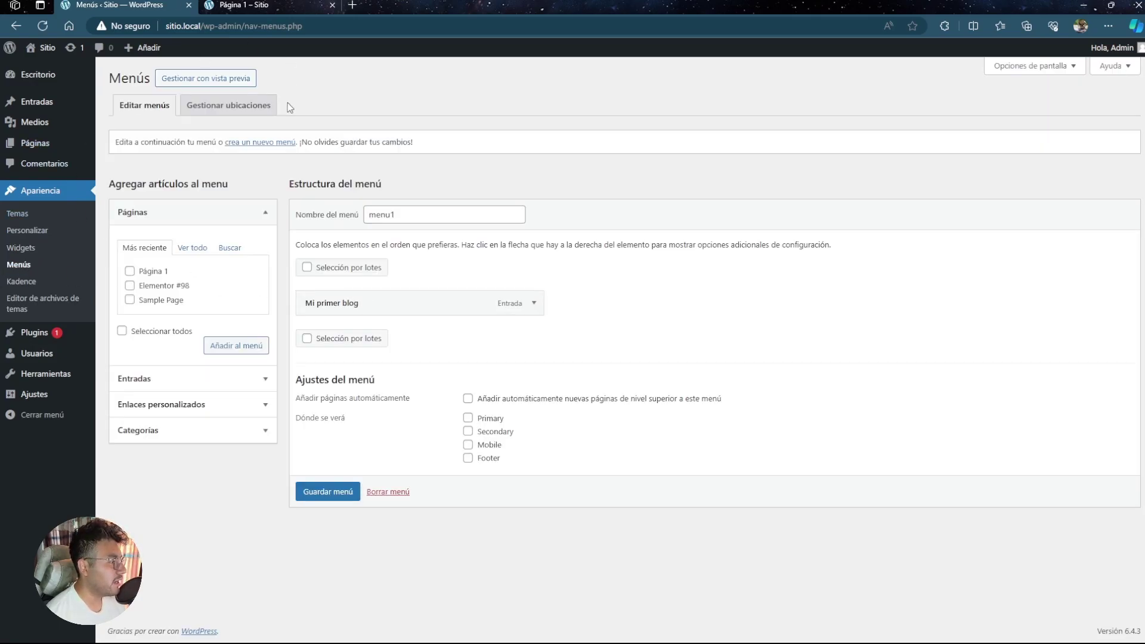
drag(405, 221, 368, 215)
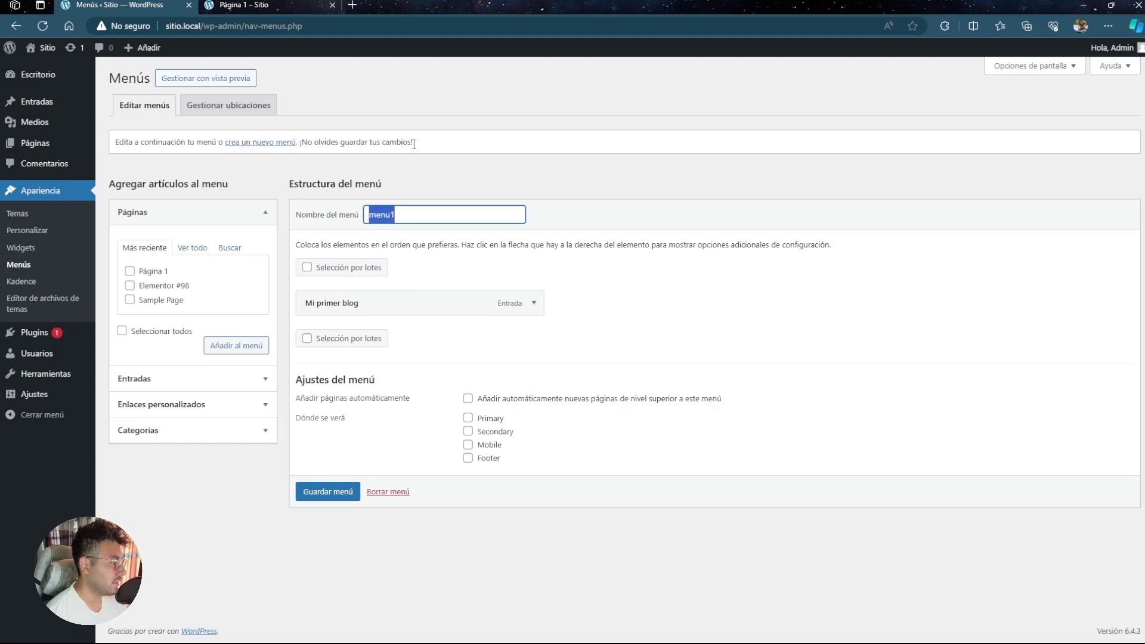
click(272, 379)
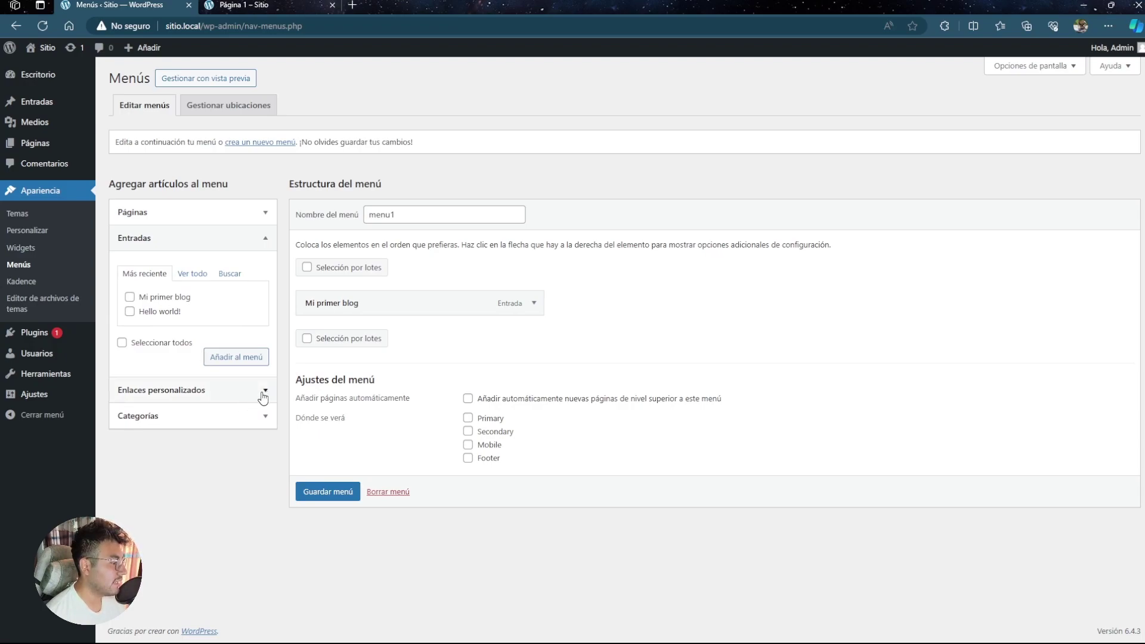
click(263, 394)
click(265, 213)
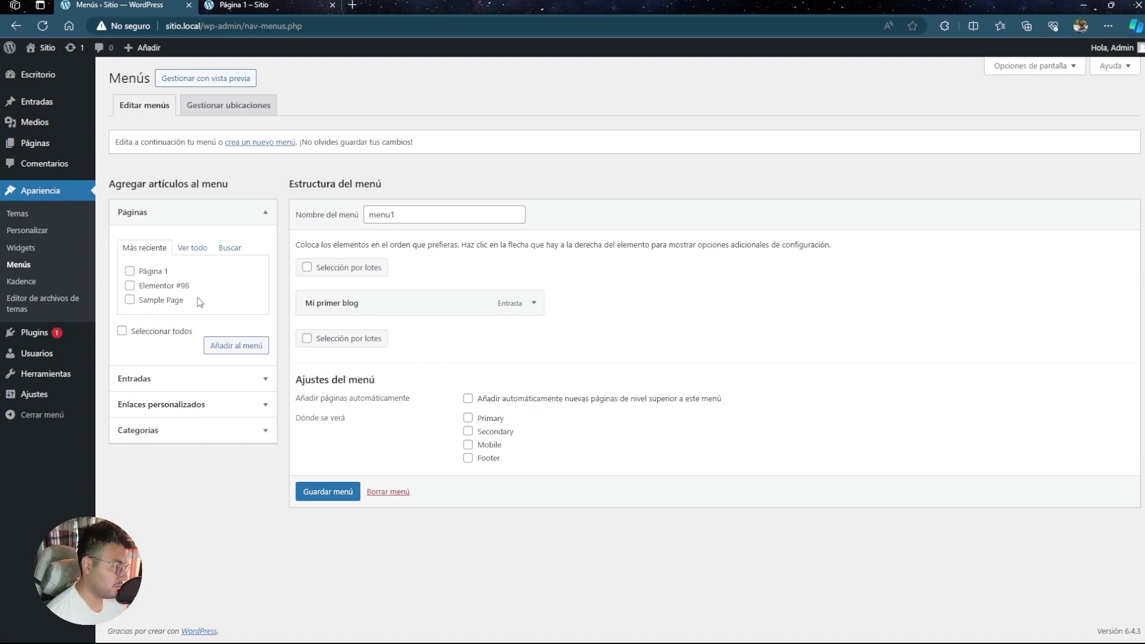
click(39, 284)
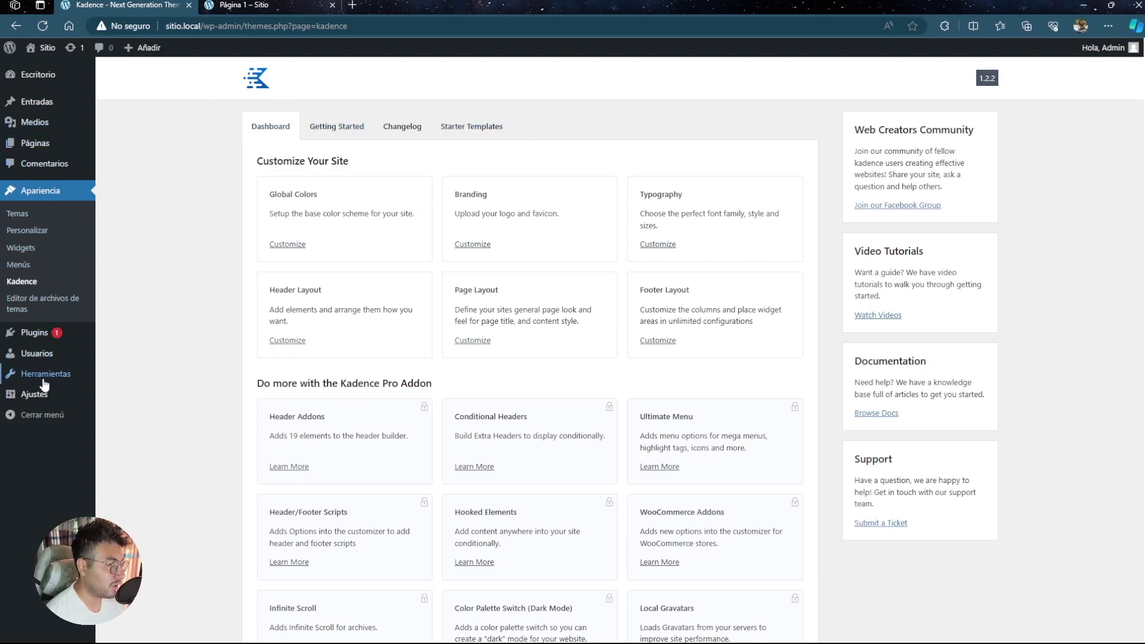
- Dismiss the theme-file editing warning and browse the installed plugins and the add-plugins catalogue
click(37, 309)
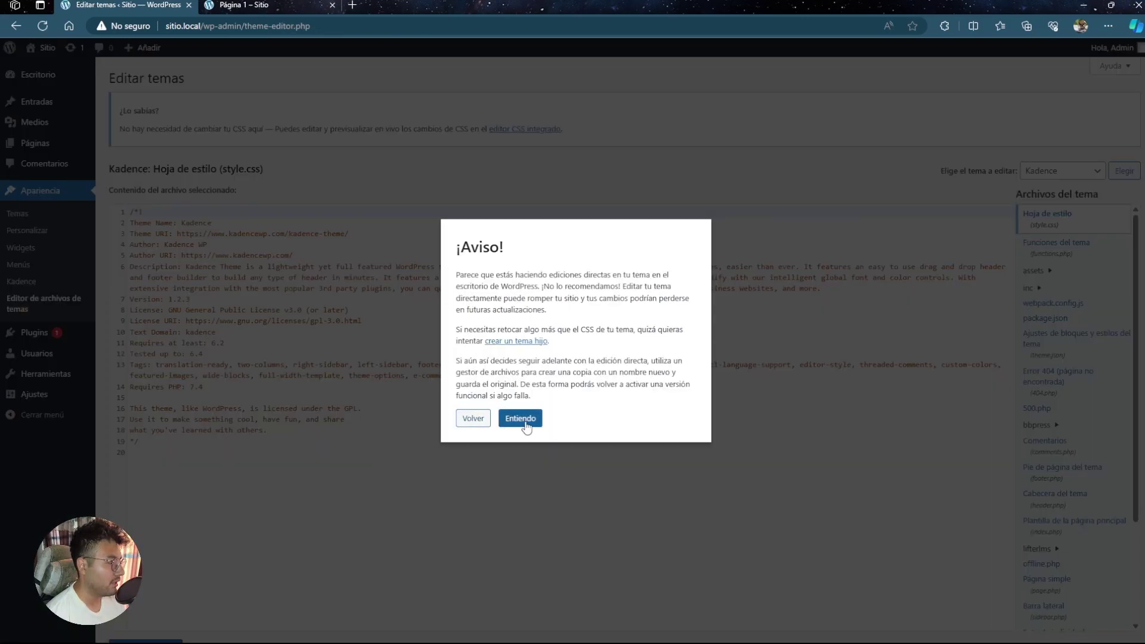
click(520, 419)
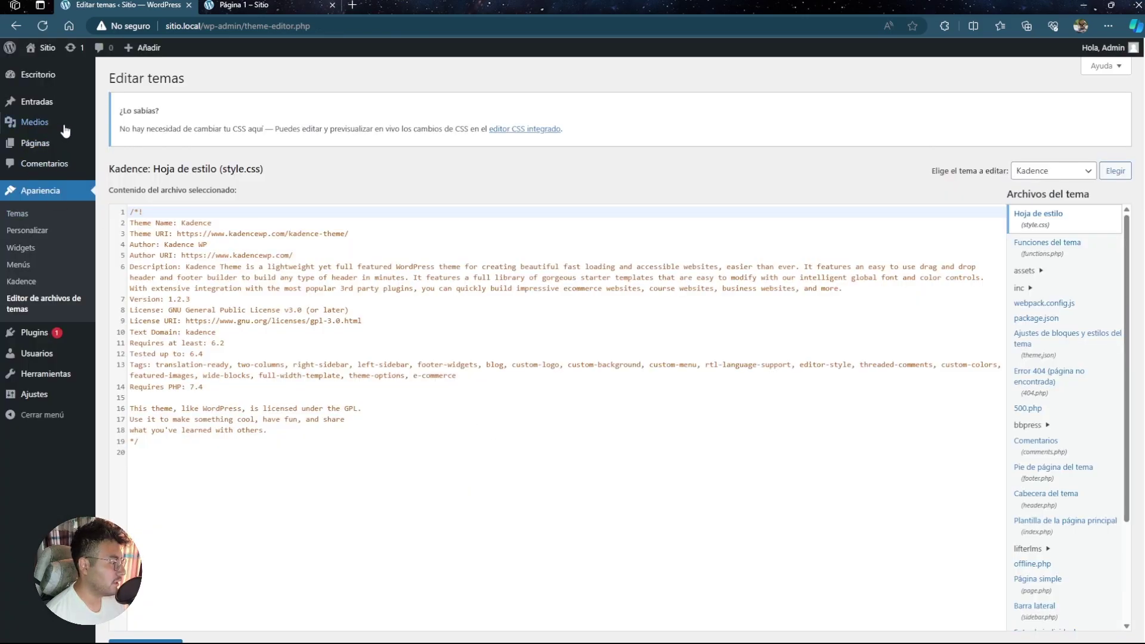
click(43, 339)
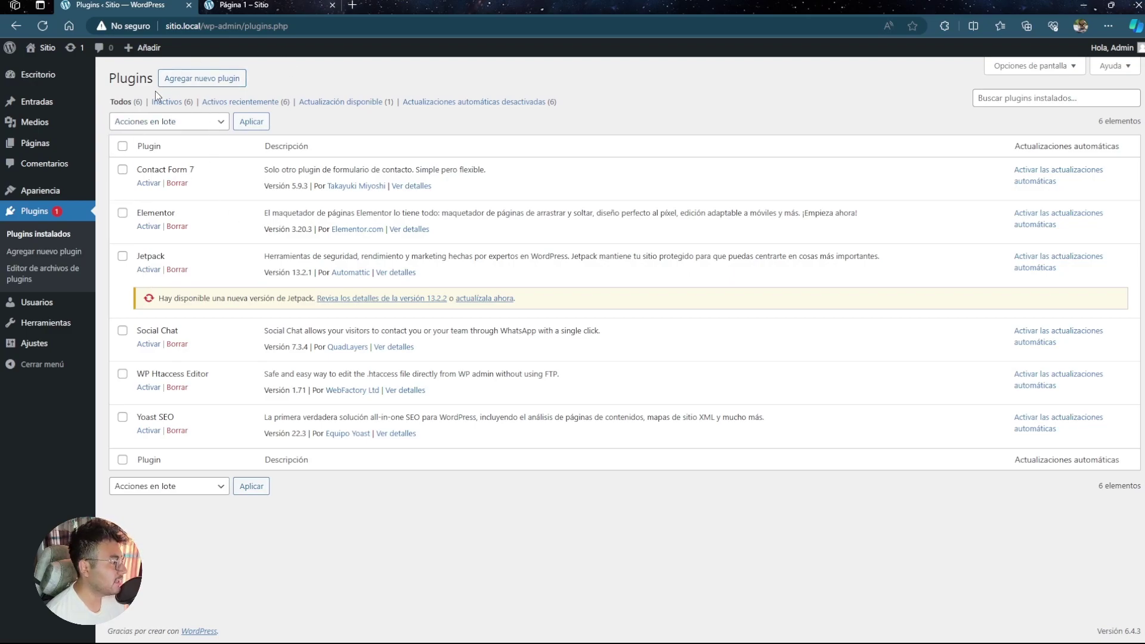
click(206, 79)
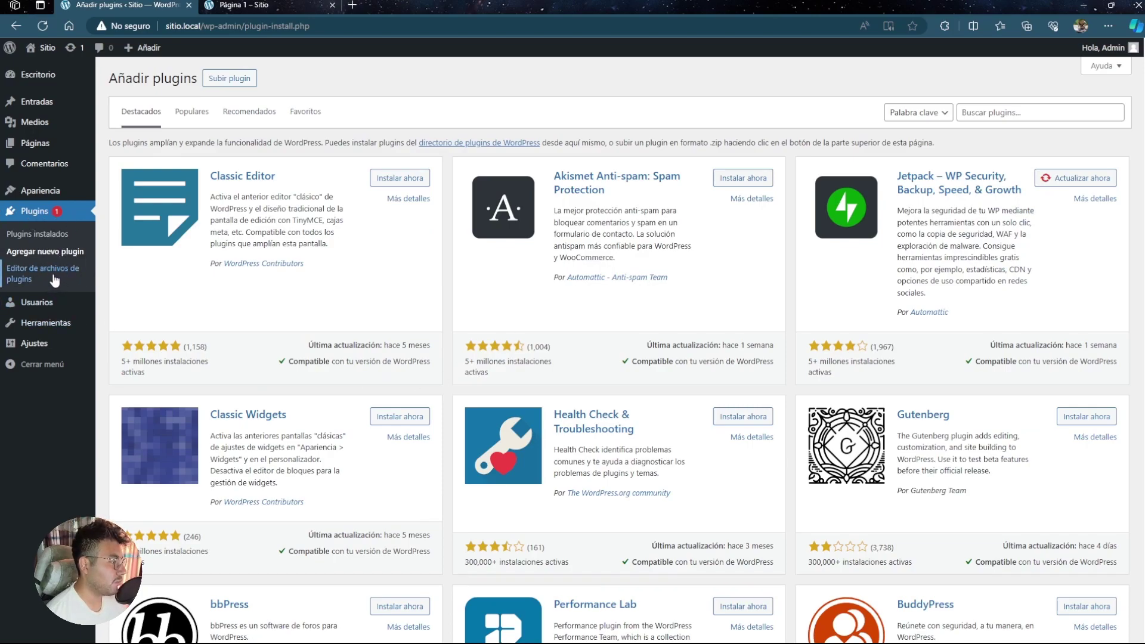
- Open the plugin file editor past its warning, then view the Usuarios list
click(43, 275)
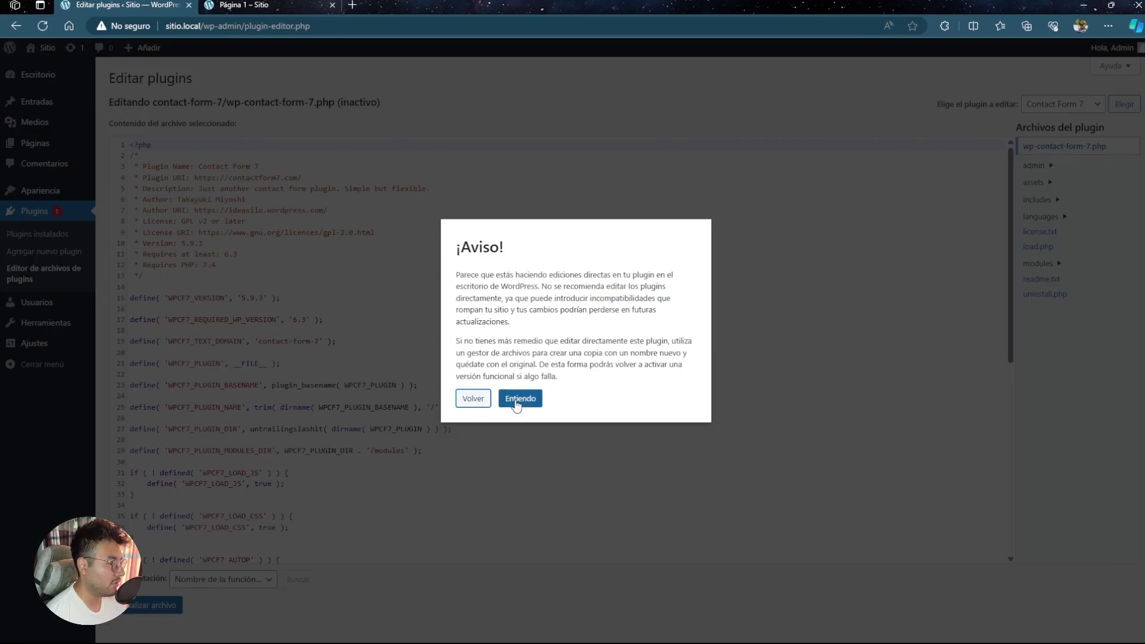
click(510, 400)
scroll(231, 406, down, 5)
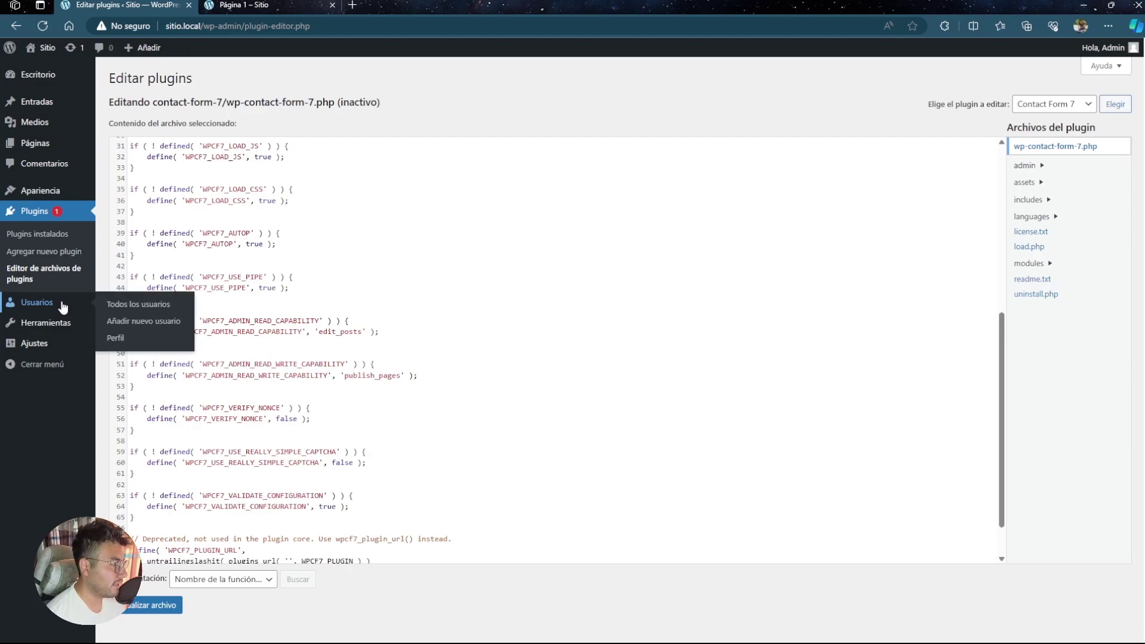
click(63, 307)
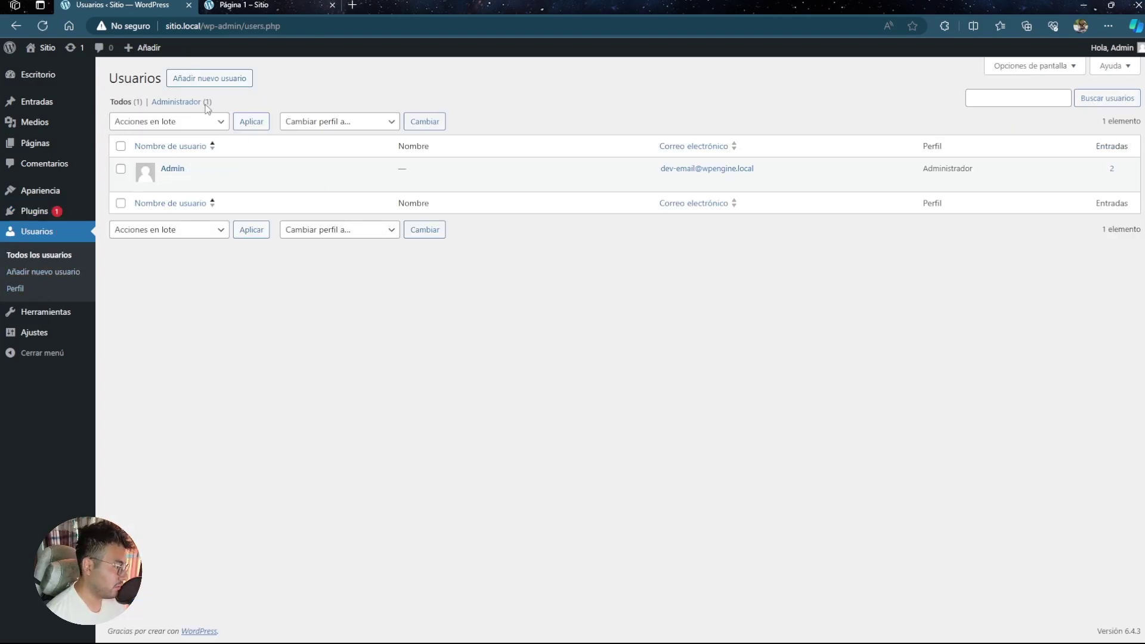
- Check the new-user form's role options, scroll through Perfil, then open Herramientas disponibles
click(225, 81)
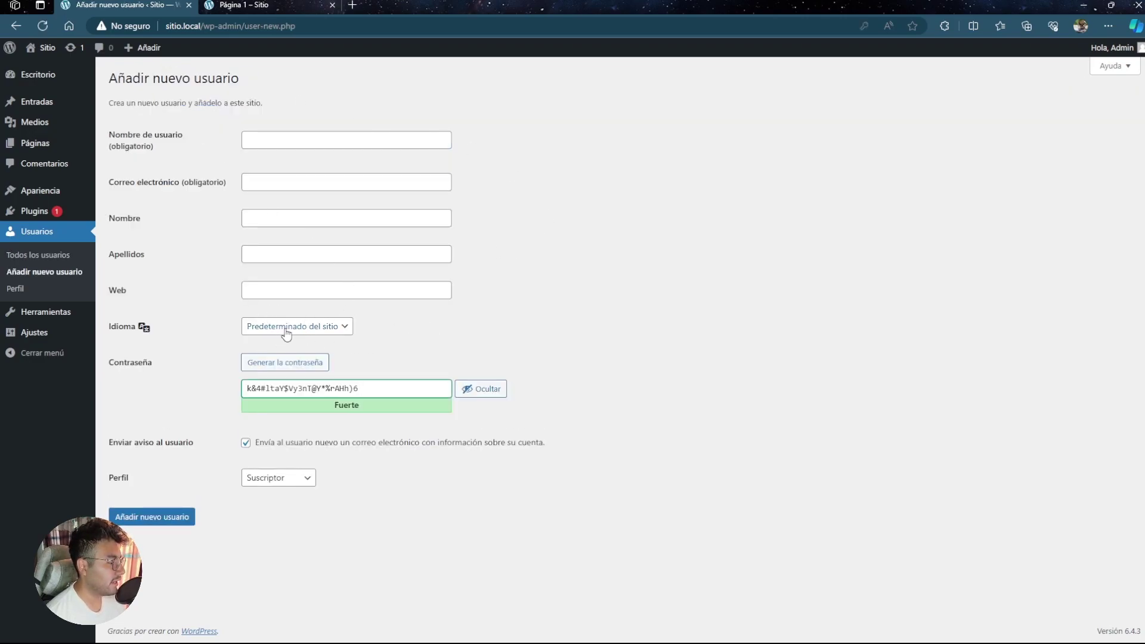
click(291, 486)
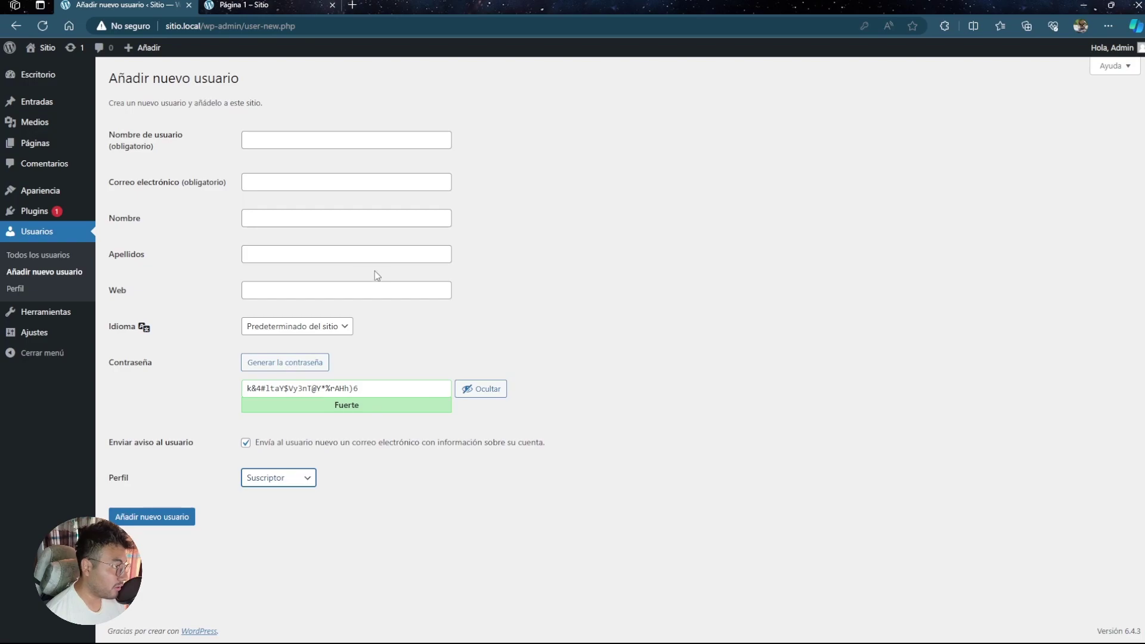
click(18, 290)
scroll(391, 299, down, 10)
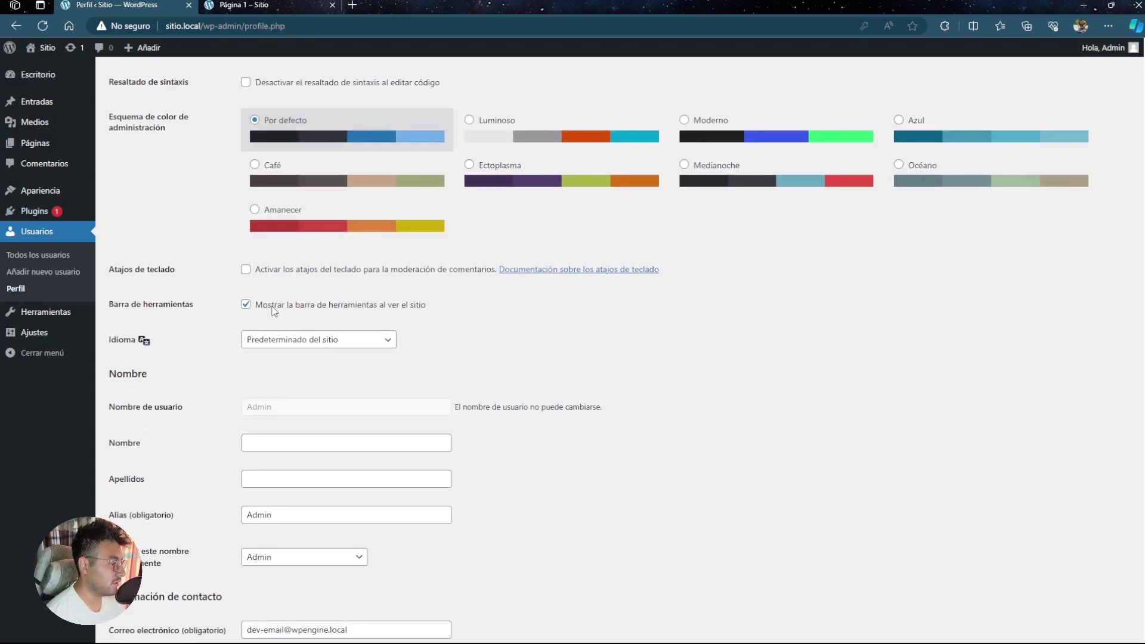
scroll(324, 275, down, 2)
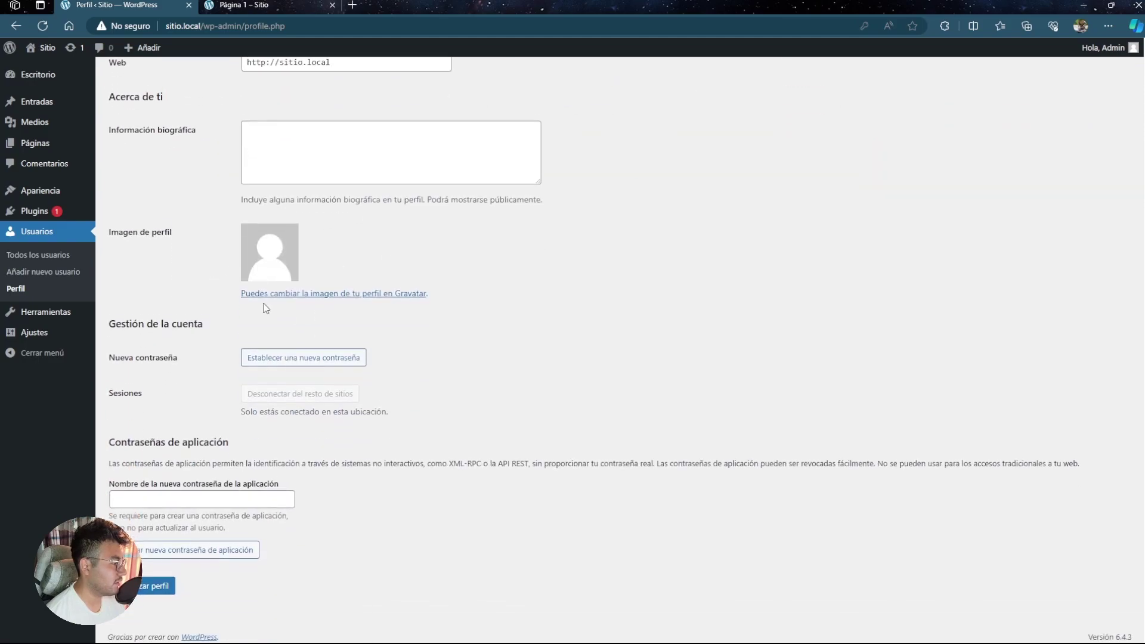
mouse_move(56, 312)
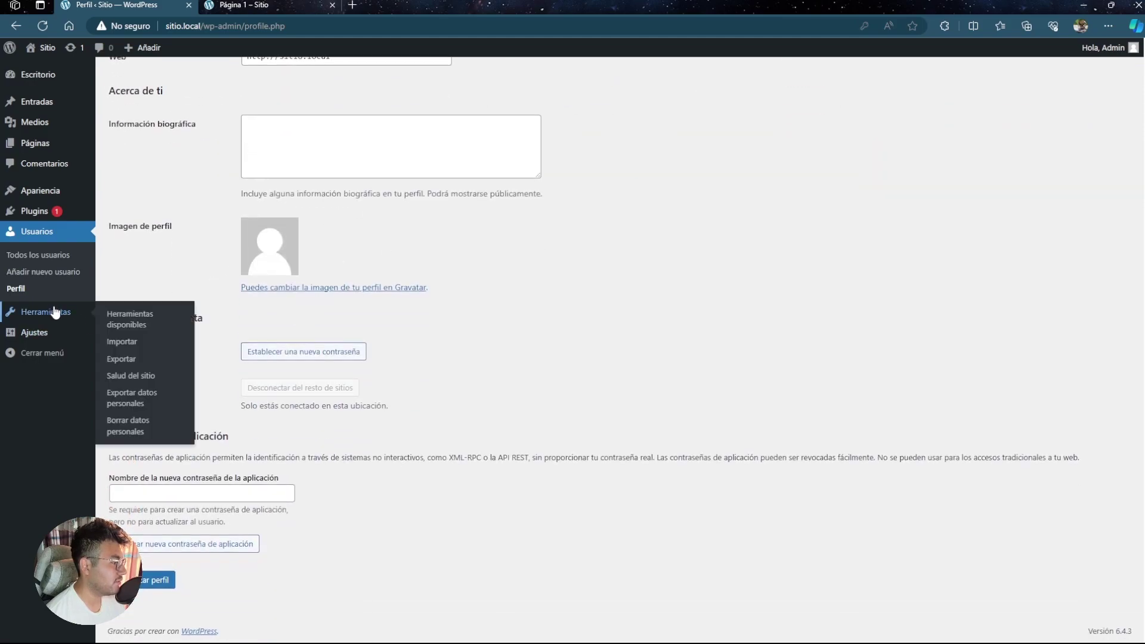
click(150, 326)
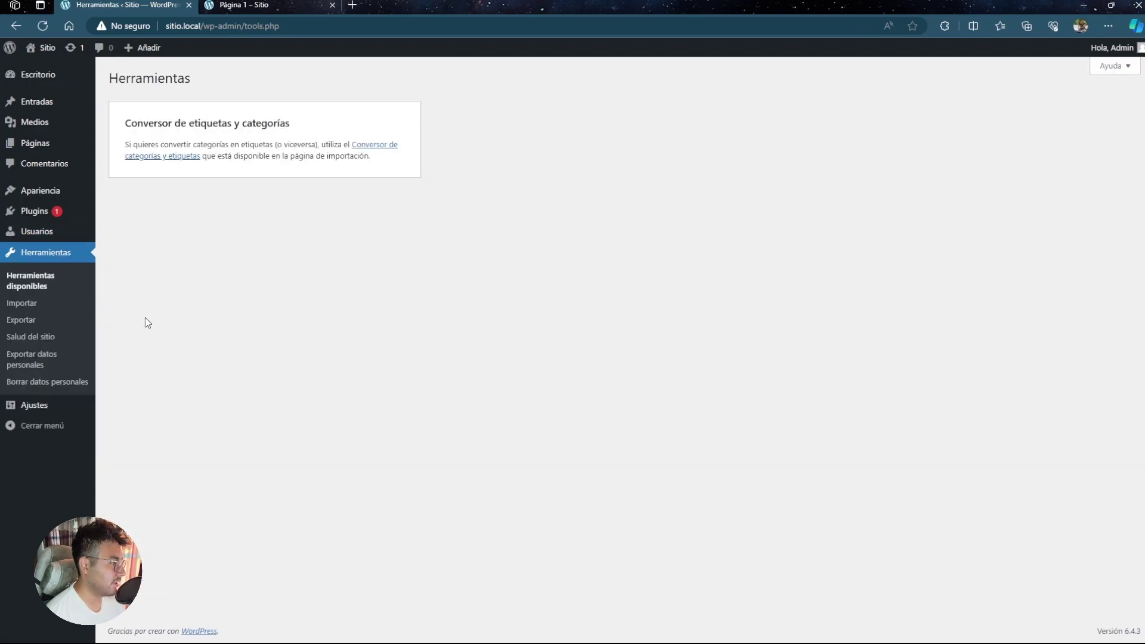
- Visit Importar, Exportar, Salud del sitio and Exportar datos personales, ending on Ajustes generales
click(41, 304)
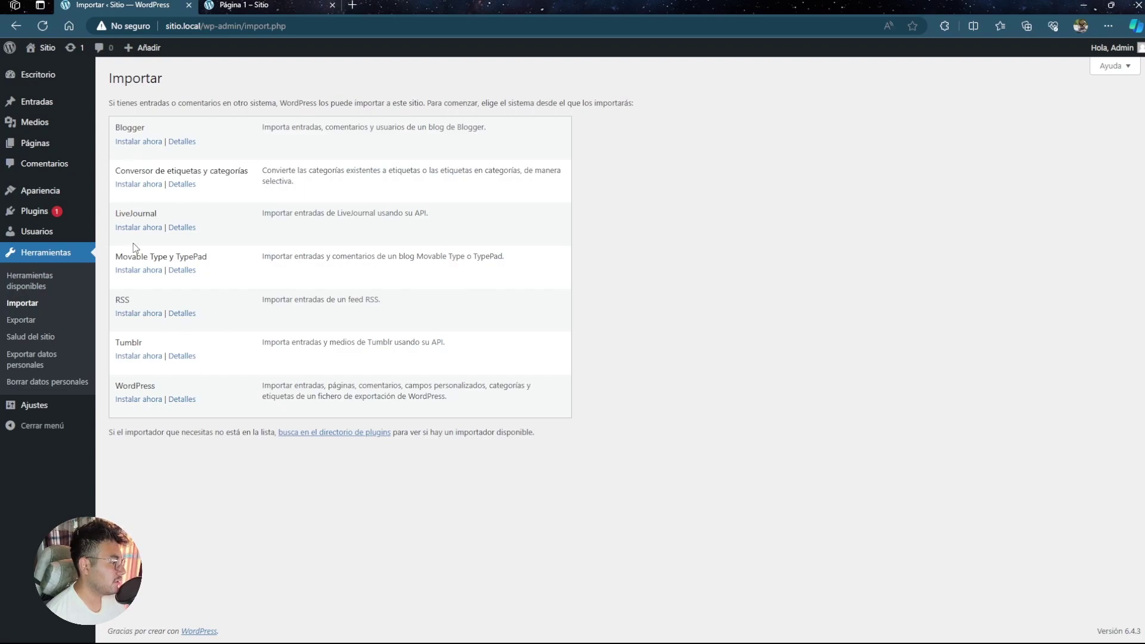
click(40, 322)
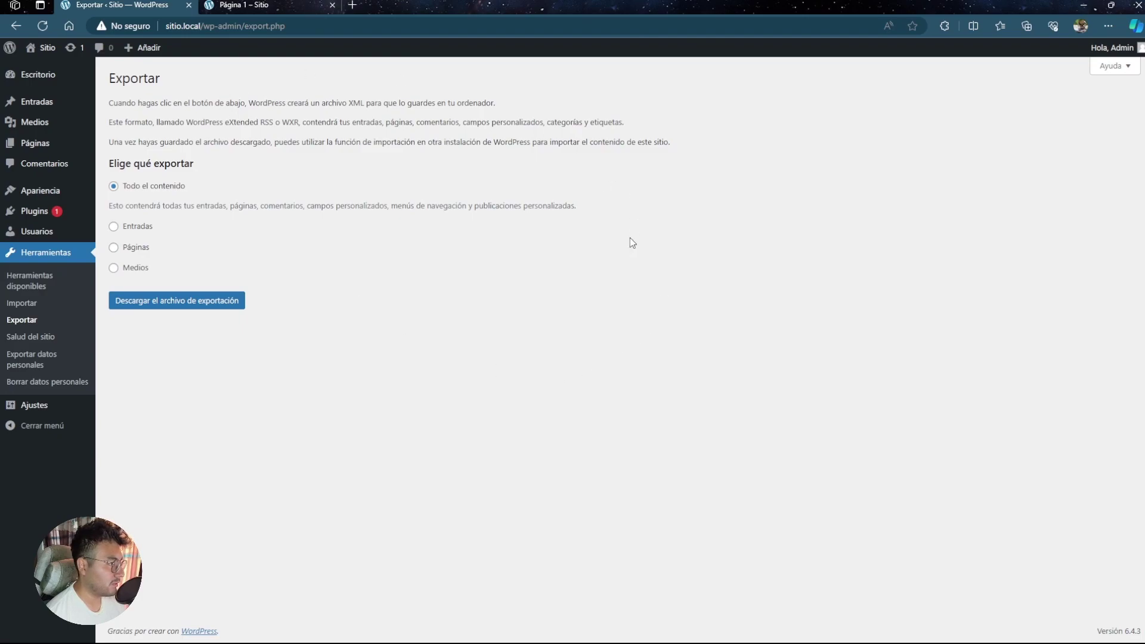
click(32, 337)
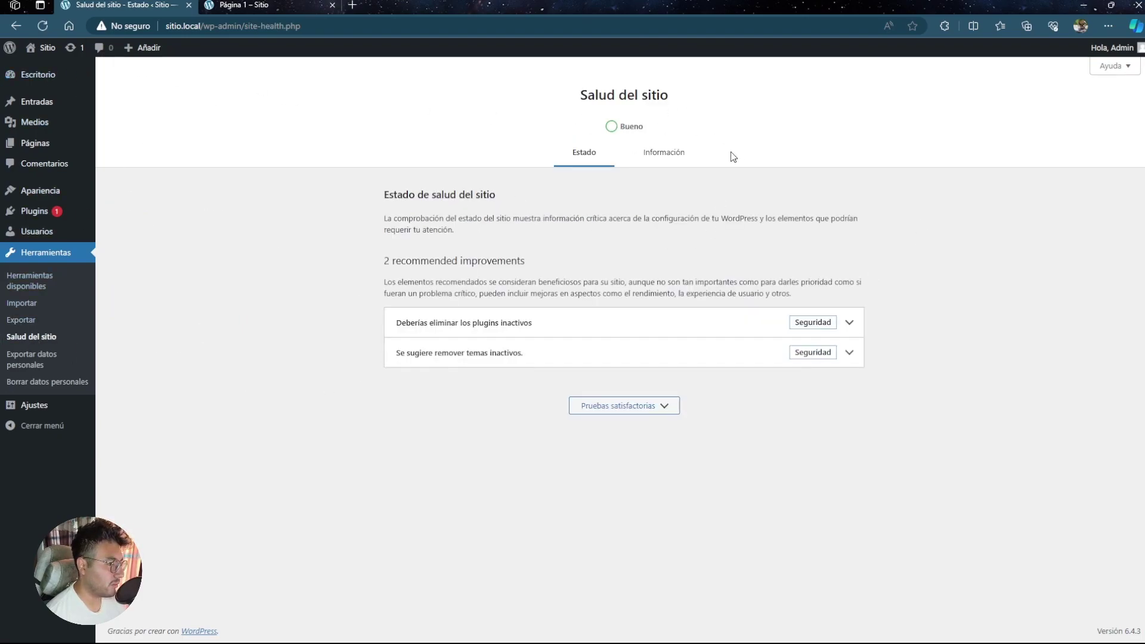
click(49, 362)
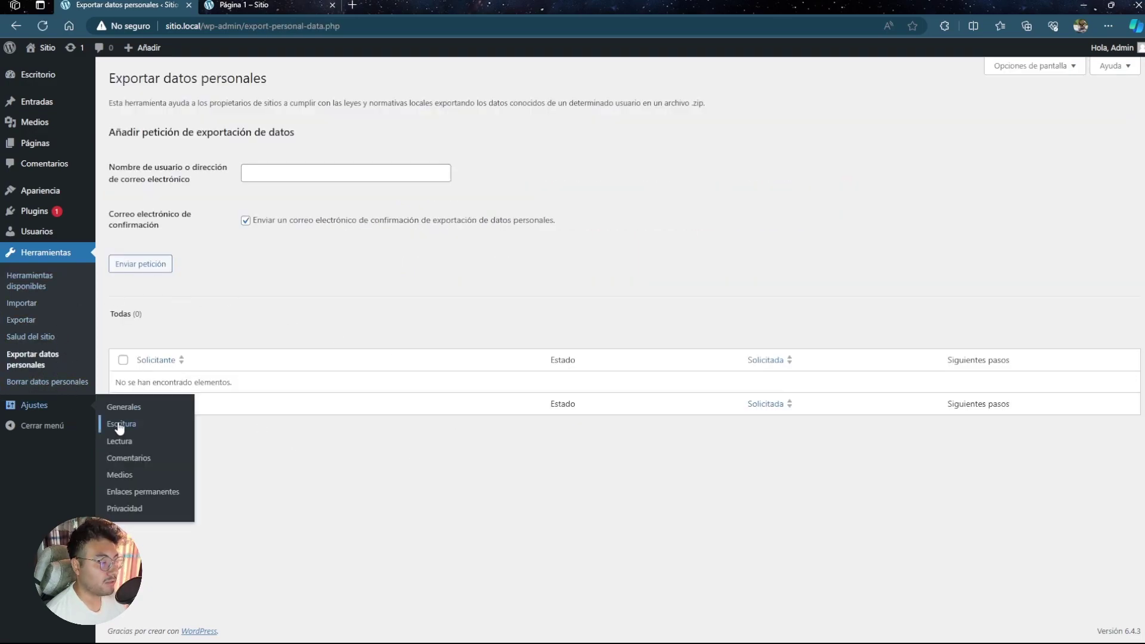
click(60, 413)
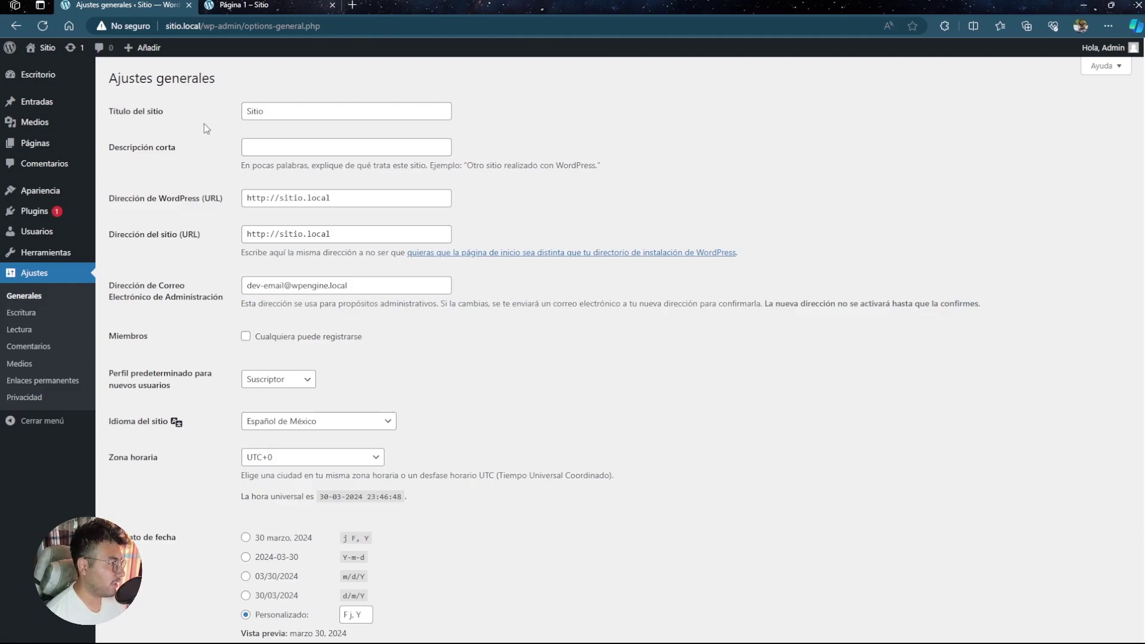
- Scroll through the site address, language and date settings, collapse the sidebar, and return to Escritorio
drag(359, 200, 228, 198)
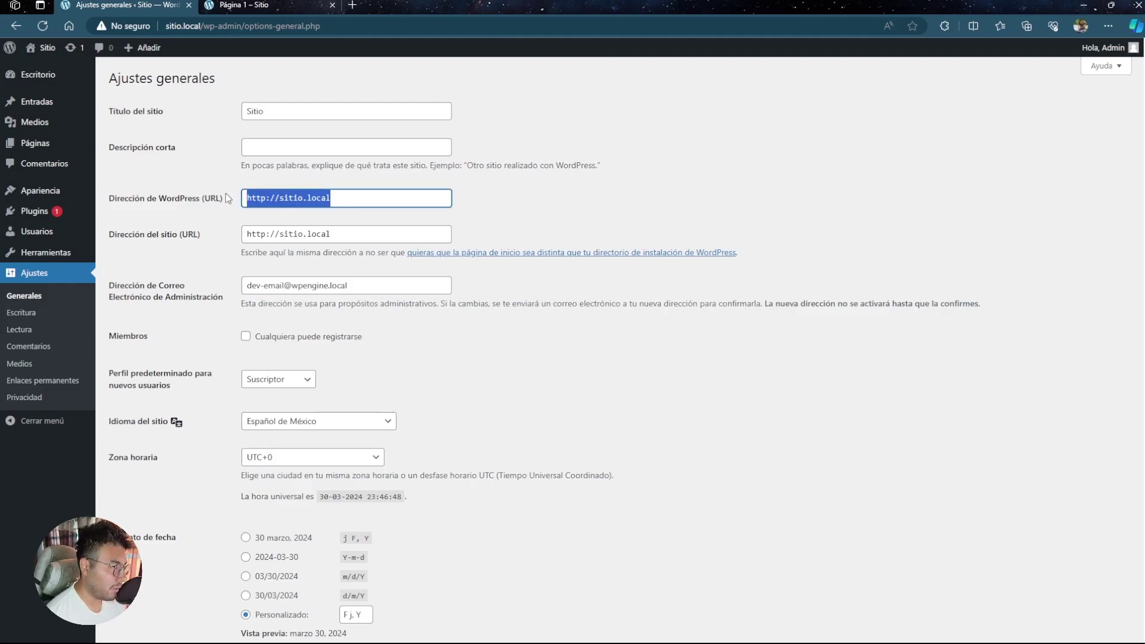
click(197, 304)
scroll(245, 322, down, 2)
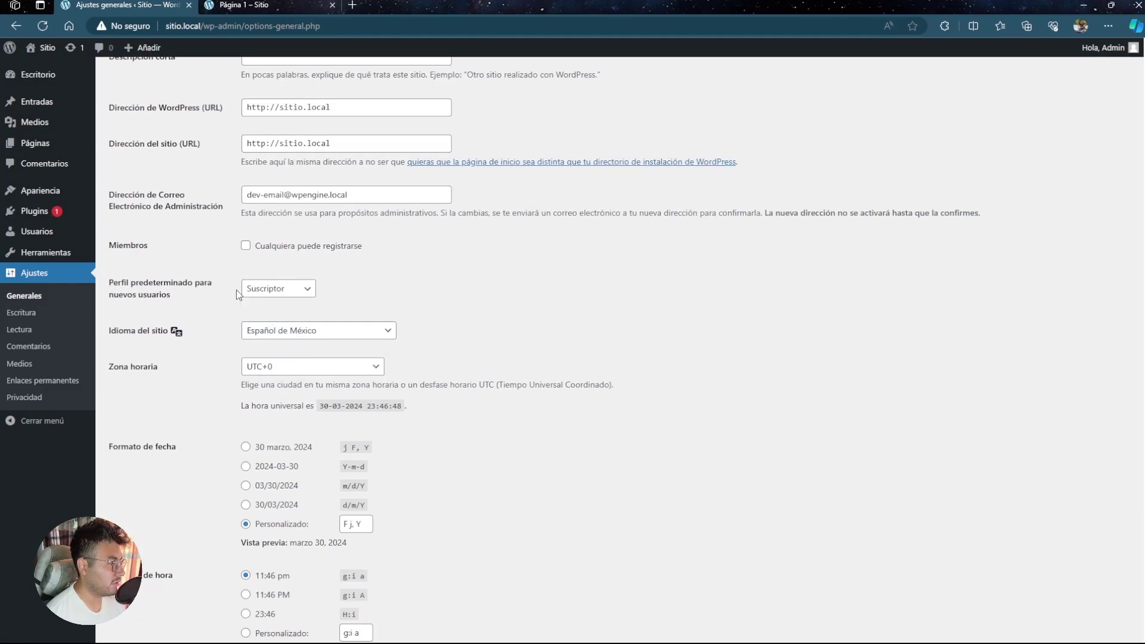
scroll(357, 307, down, 3)
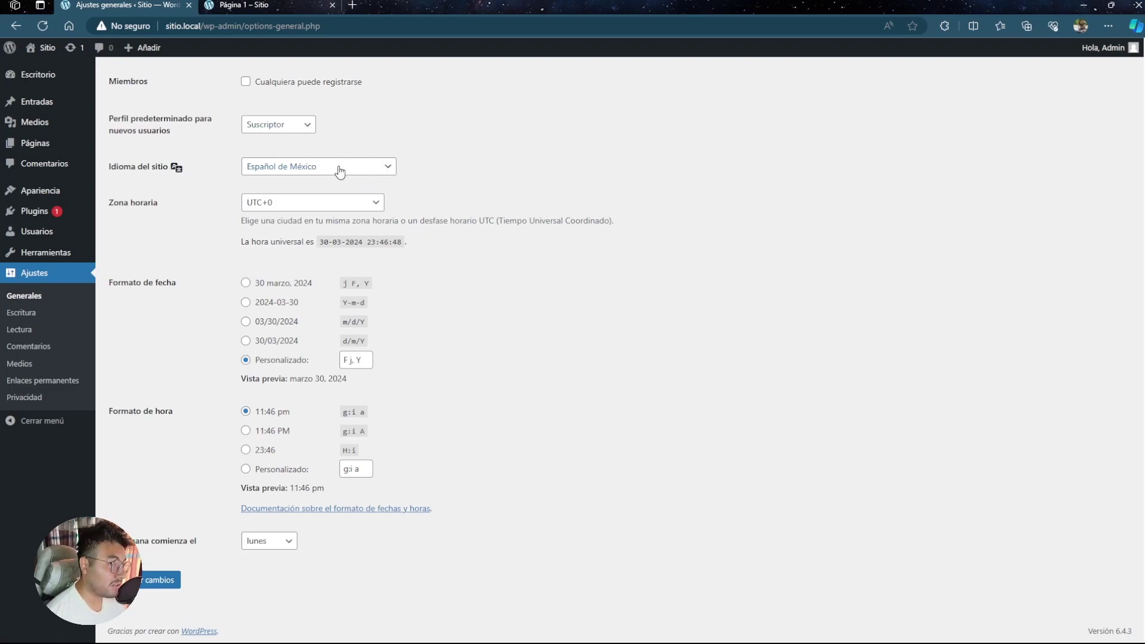
click(24, 424)
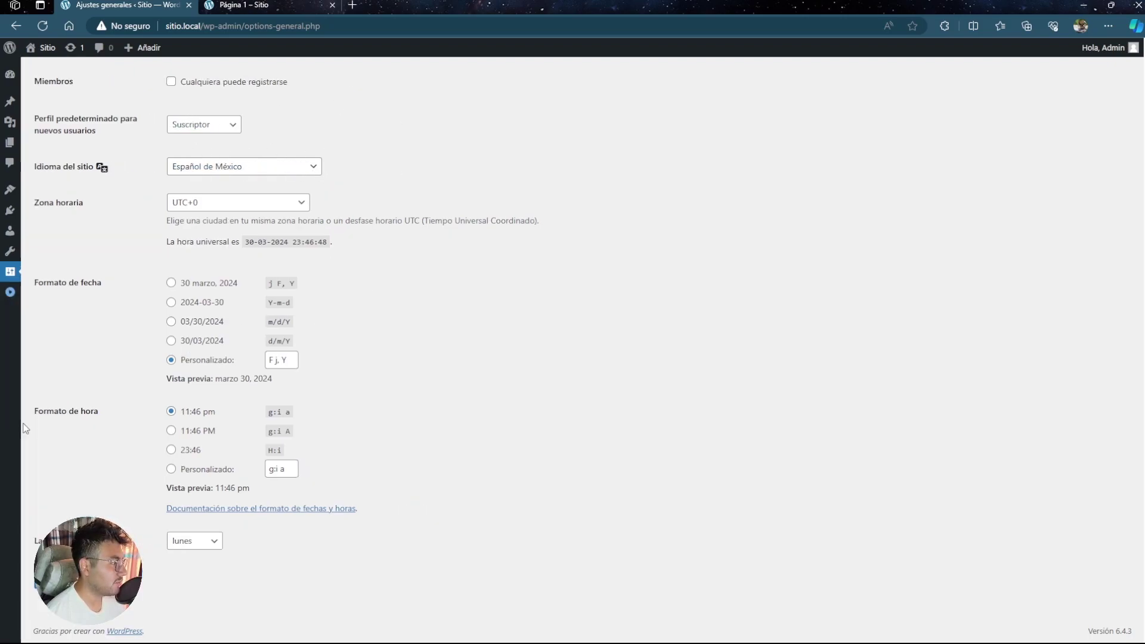
click(10, 75)
mouse_move(17, 302)
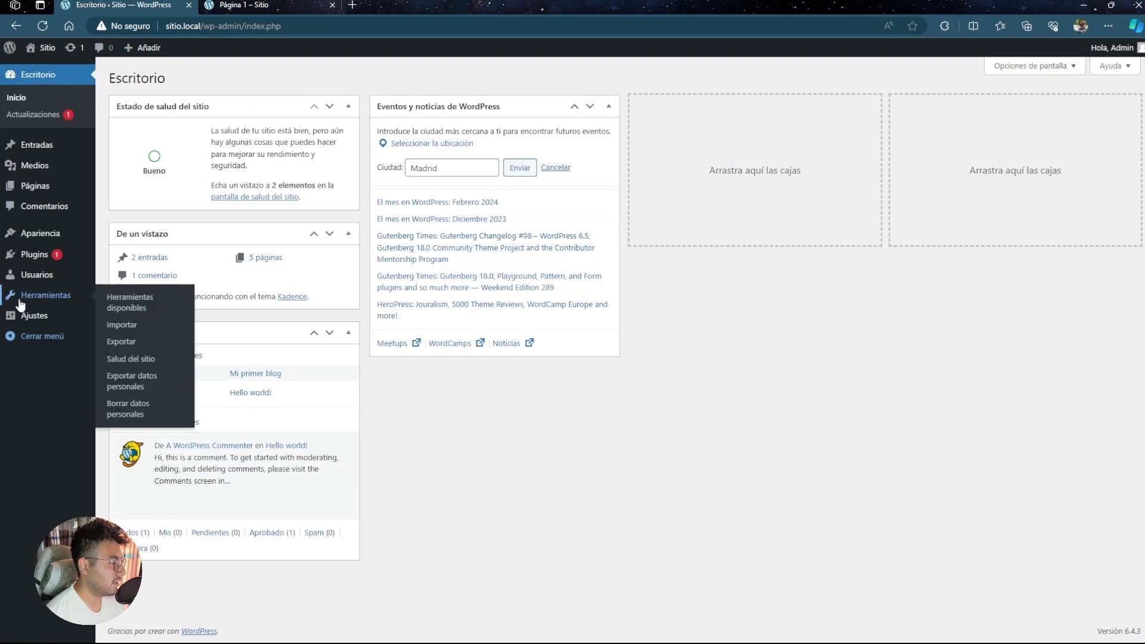
click(10, 47)
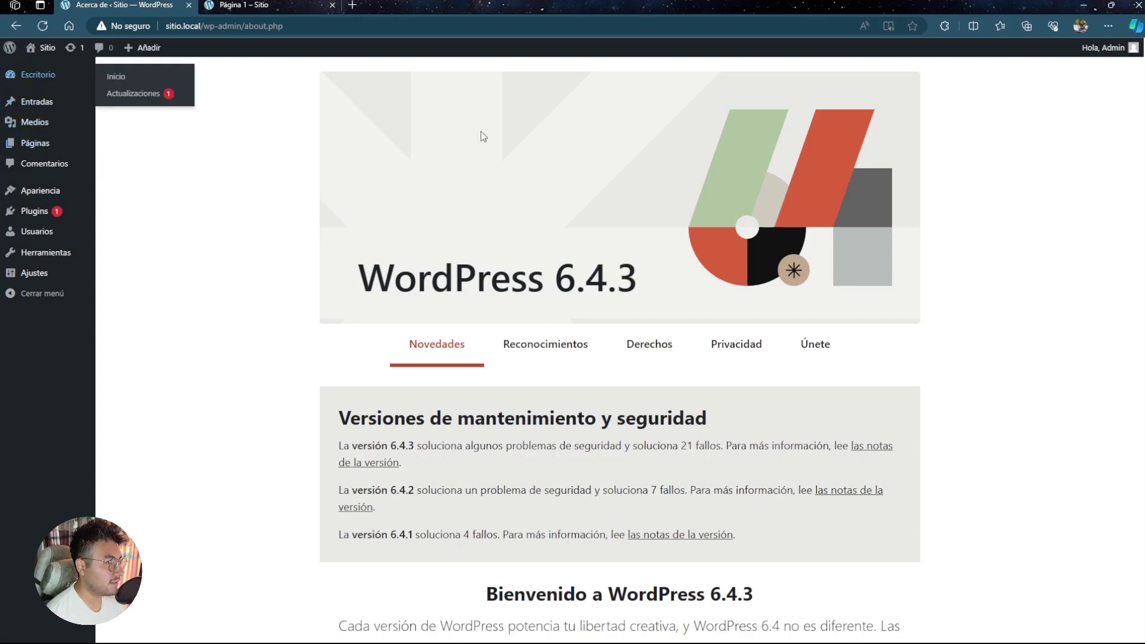
scroll(454, 322, down, 9)
scroll(493, 306, down, 10)
scroll(325, 312, up, 20)
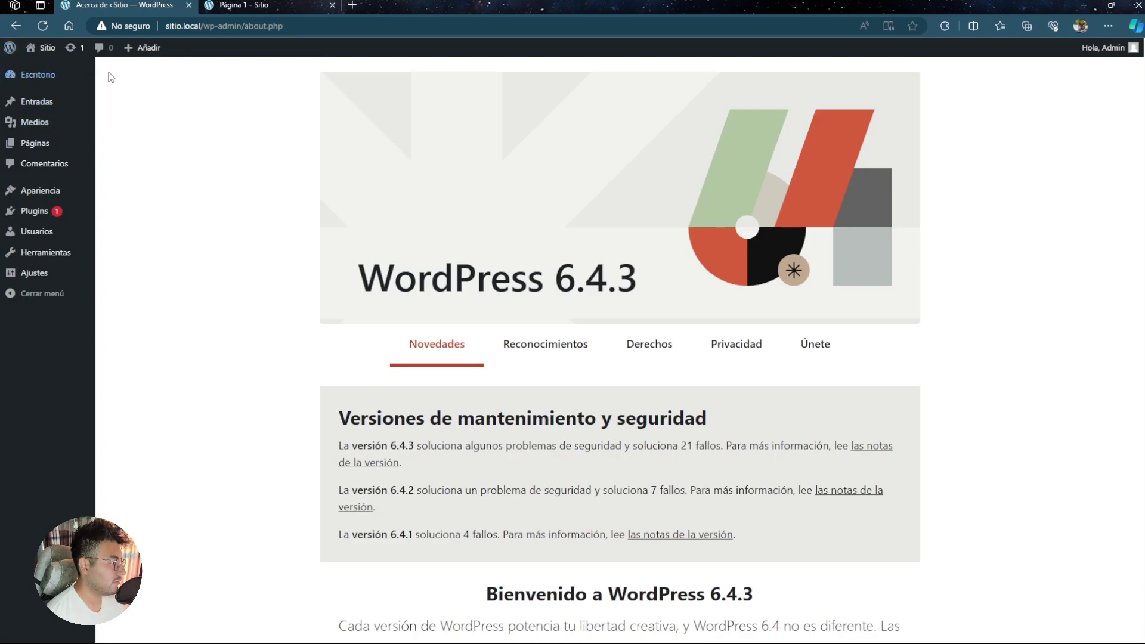
scroll(582, 243, down, 10)
scroll(582, 244, down, 20)
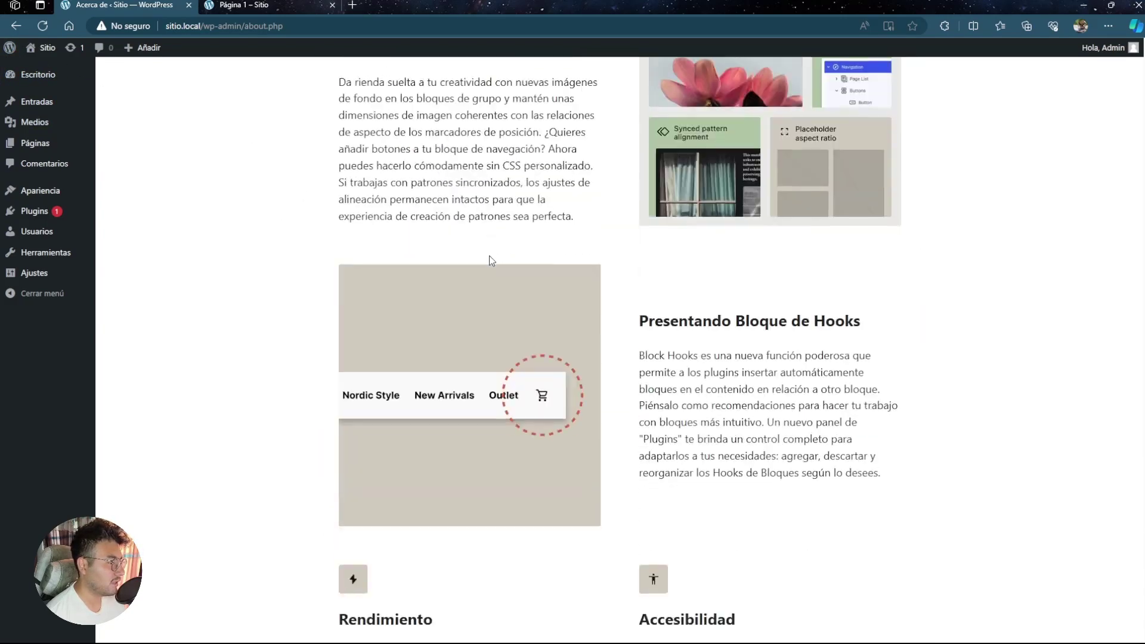
scroll(496, 262, up, 6)
scroll(495, 262, up, 10)
key(alt+Left)
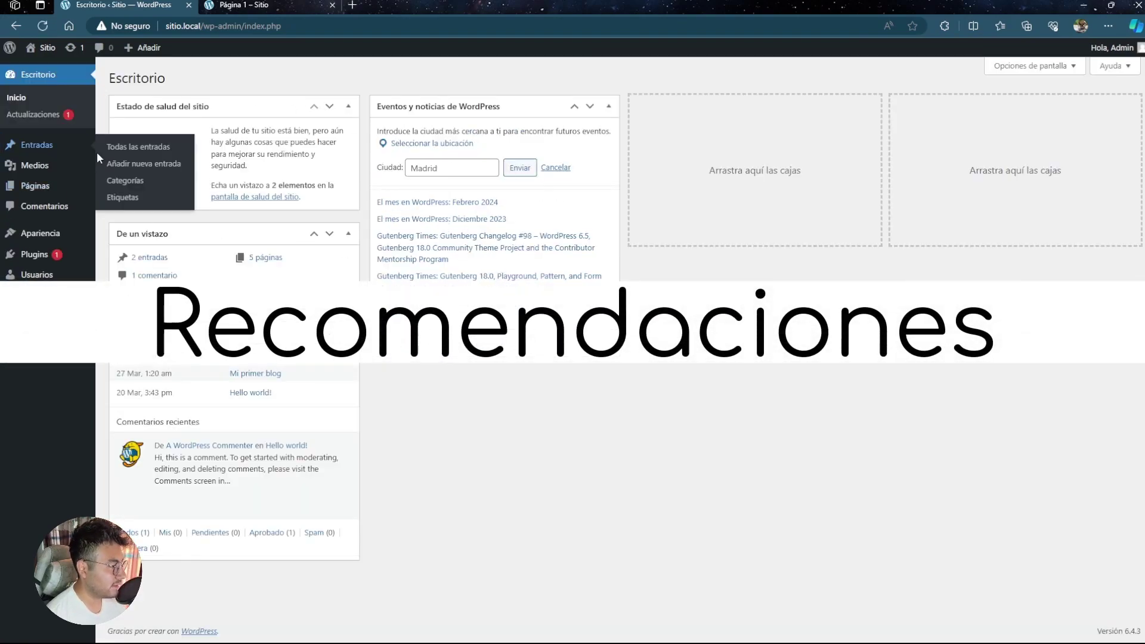
mouse_move(48, 149)
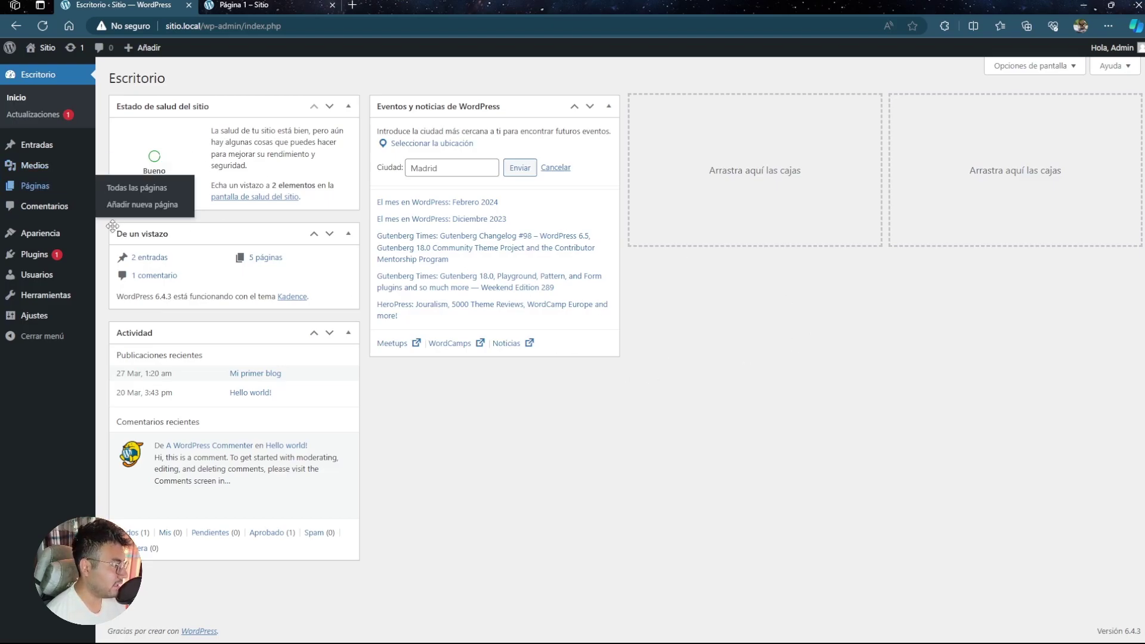
mouse_move(50, 236)
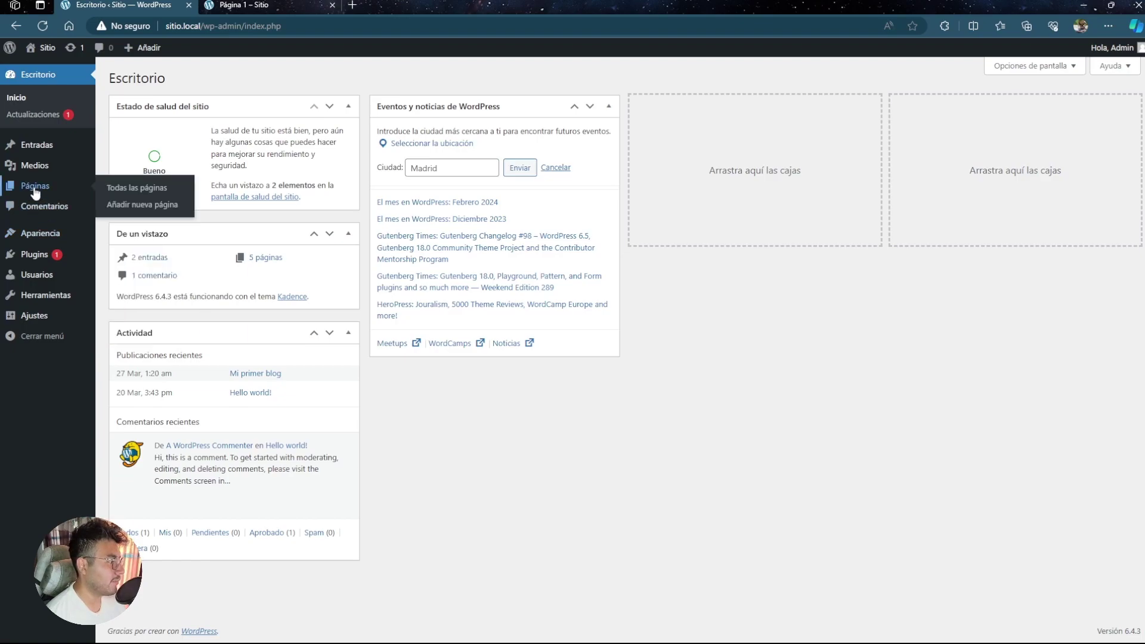